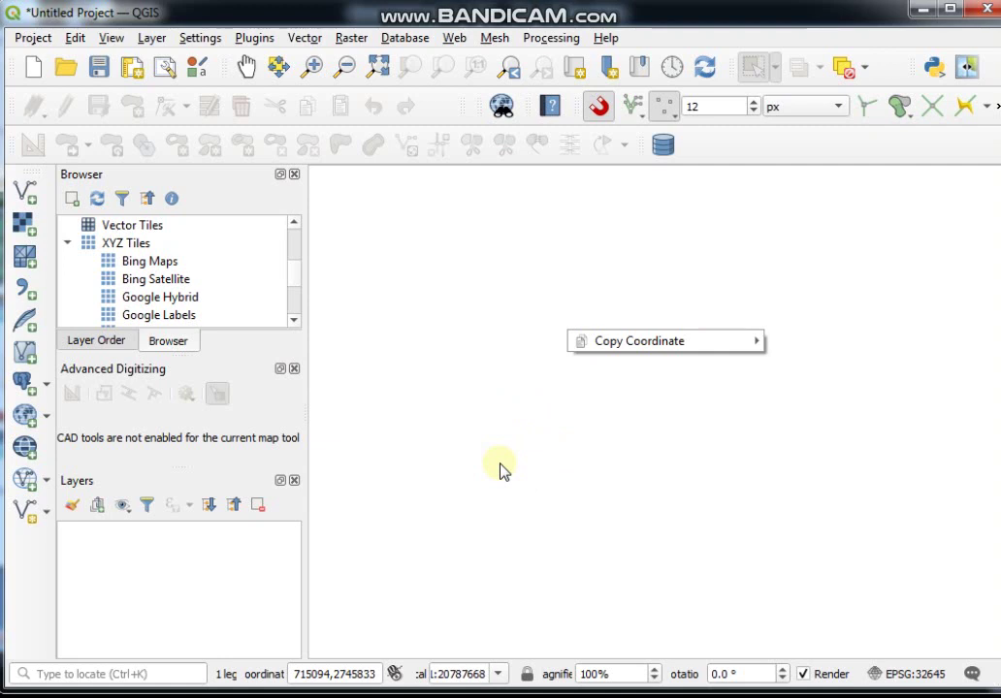
pyautogui.click(537, 331)
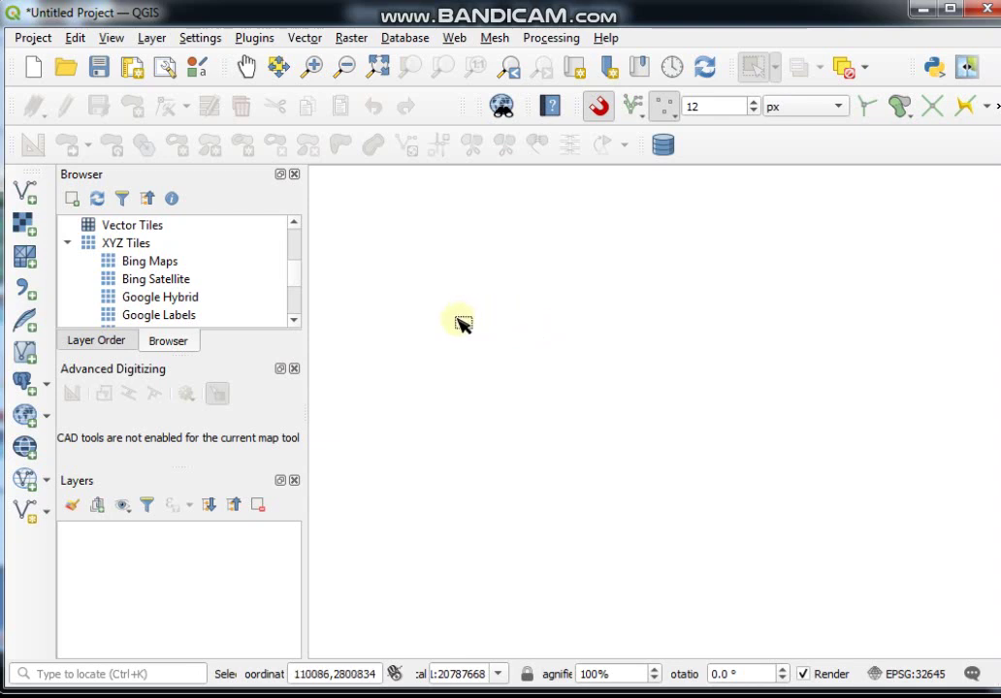
pyautogui.scroll(-1, 512, 256)
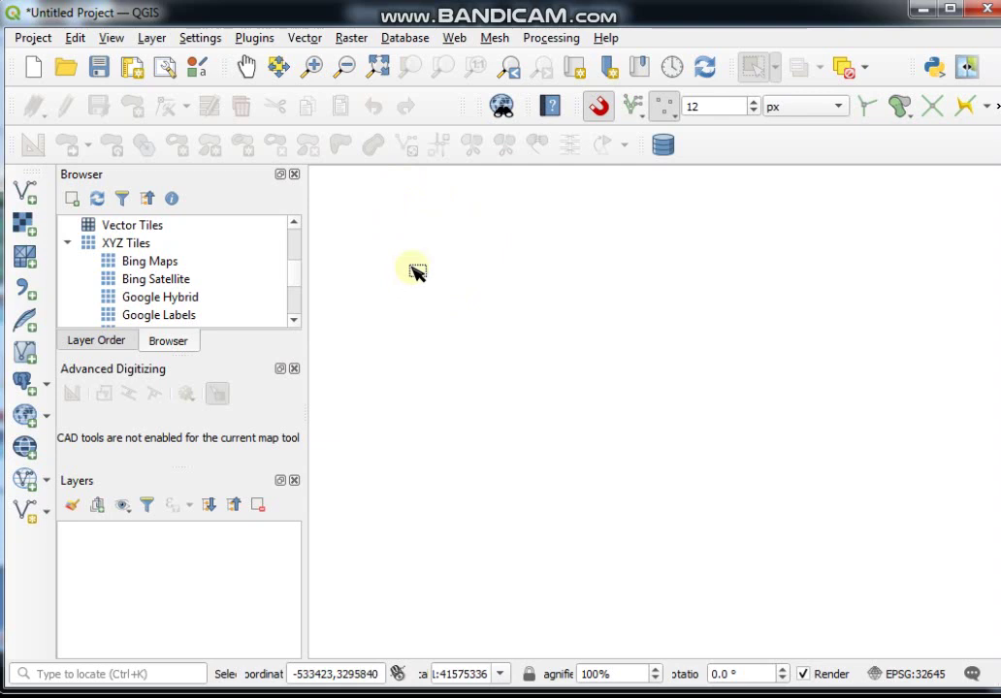
# - Look through the XYZ Tiles sources in the Browser for the available Google basemaps
pyautogui.click(296, 289)
pyautogui.scroll(2, 294, 283)
pyautogui.scroll(-2, 294, 288)
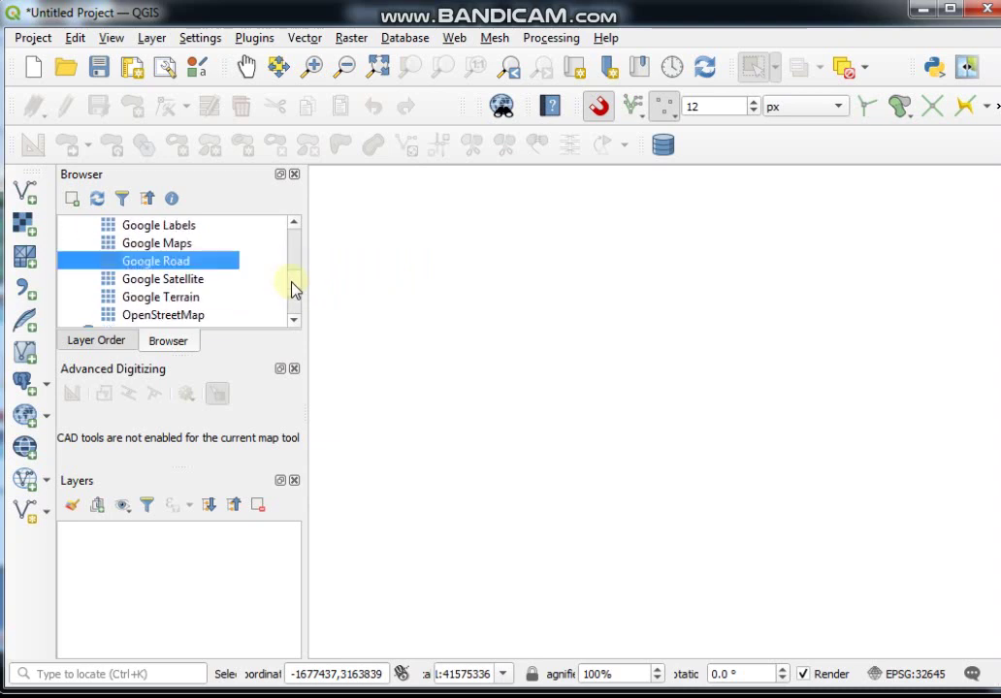
pyautogui.click(167, 280)
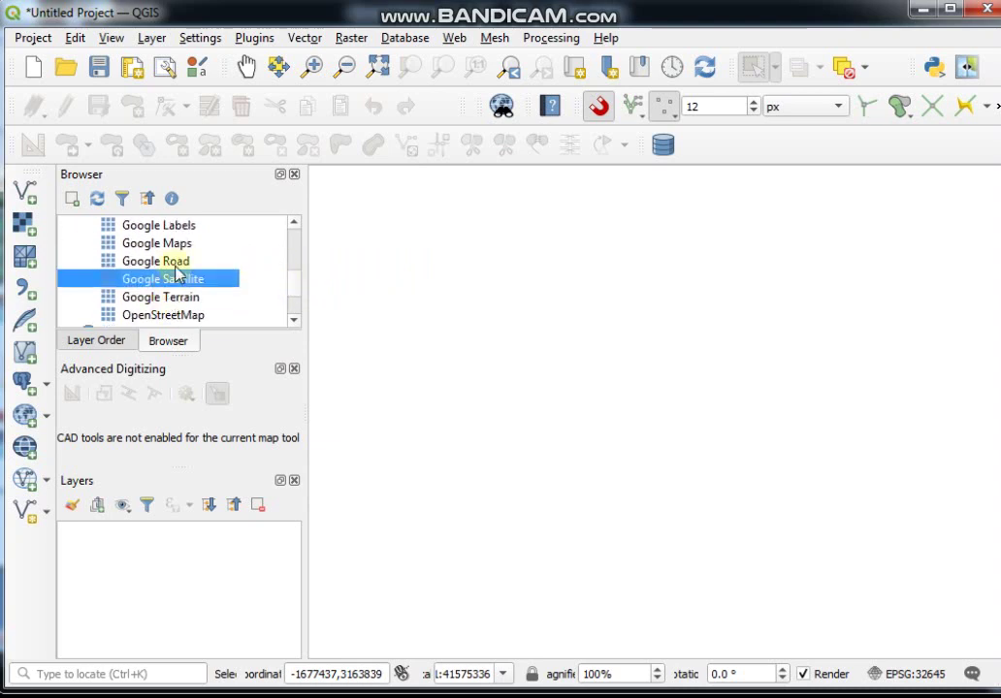
pyautogui.scroll(2, 183, 258)
pyautogui.scroll(-3, 186, 267)
pyautogui.scroll(2, 187, 281)
pyautogui.scroll(-3, 213, 281)
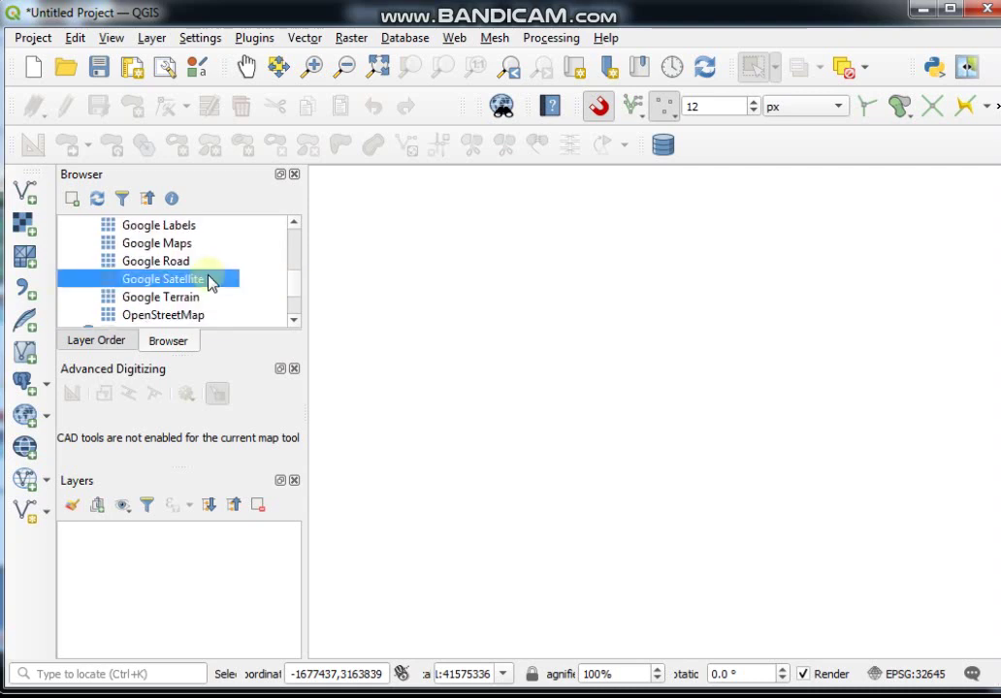
pyautogui.scroll(1, 200, 233)
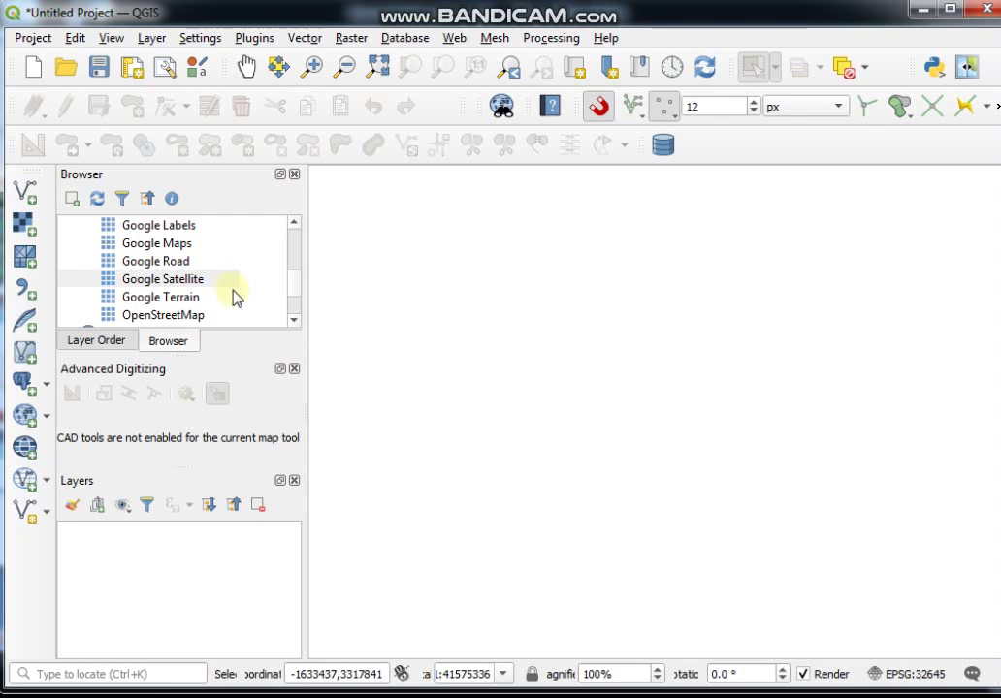
pyautogui.scroll(1, 224, 278)
pyautogui.scroll(-2, 224, 278)
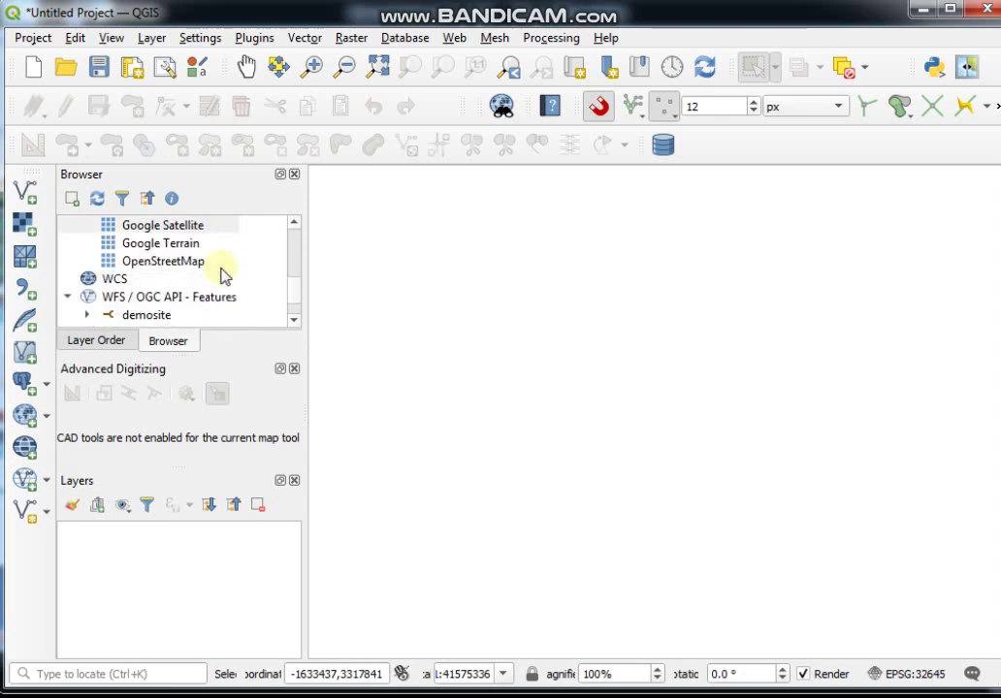
pyautogui.scroll(1, 224, 279)
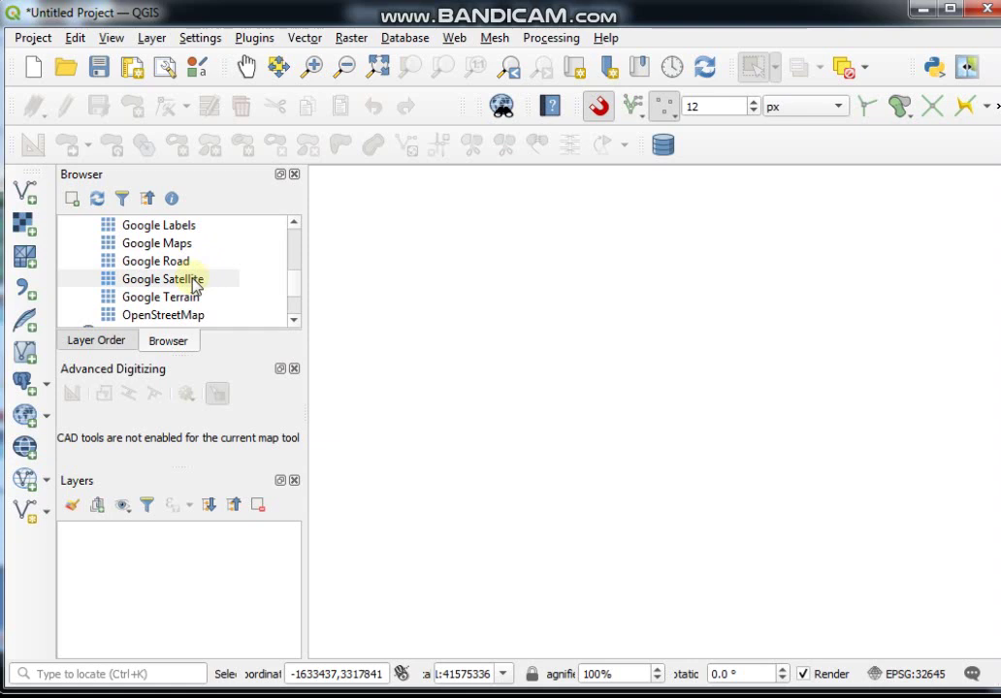
# - Add the Google Satellite XYZ tiles to the project as a layer
pyautogui.click(195, 280)
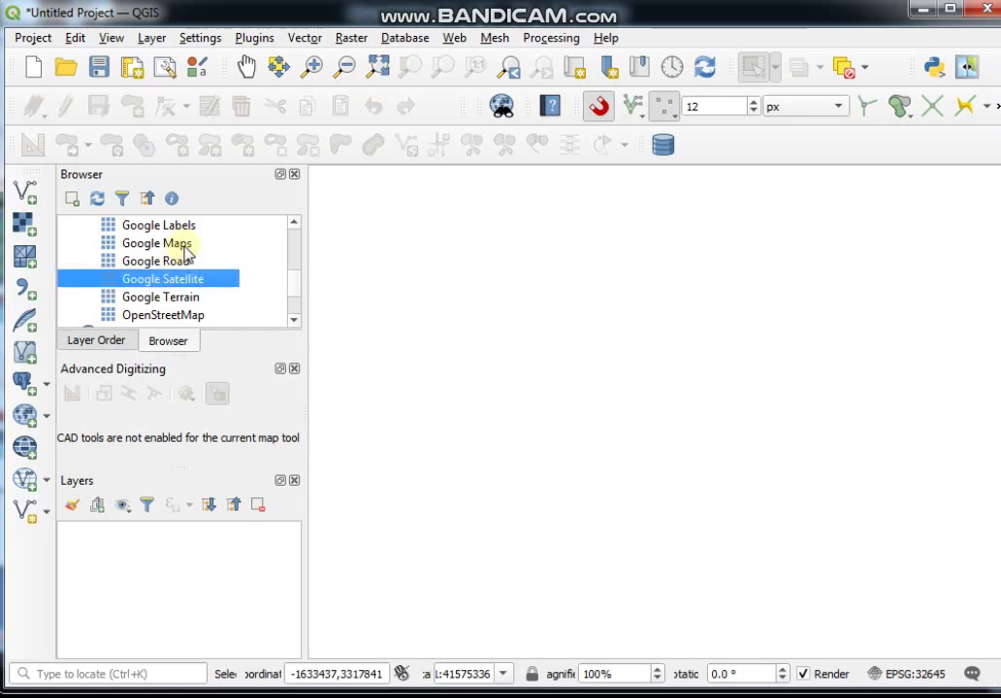
pyautogui.click(195, 300)
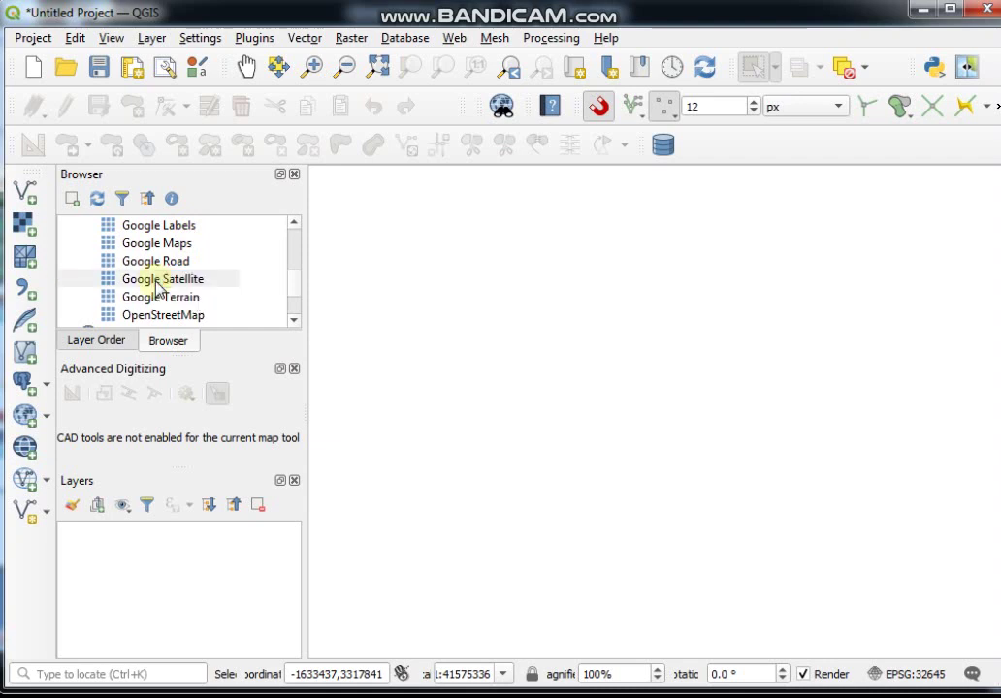
pyautogui.click(156, 283)
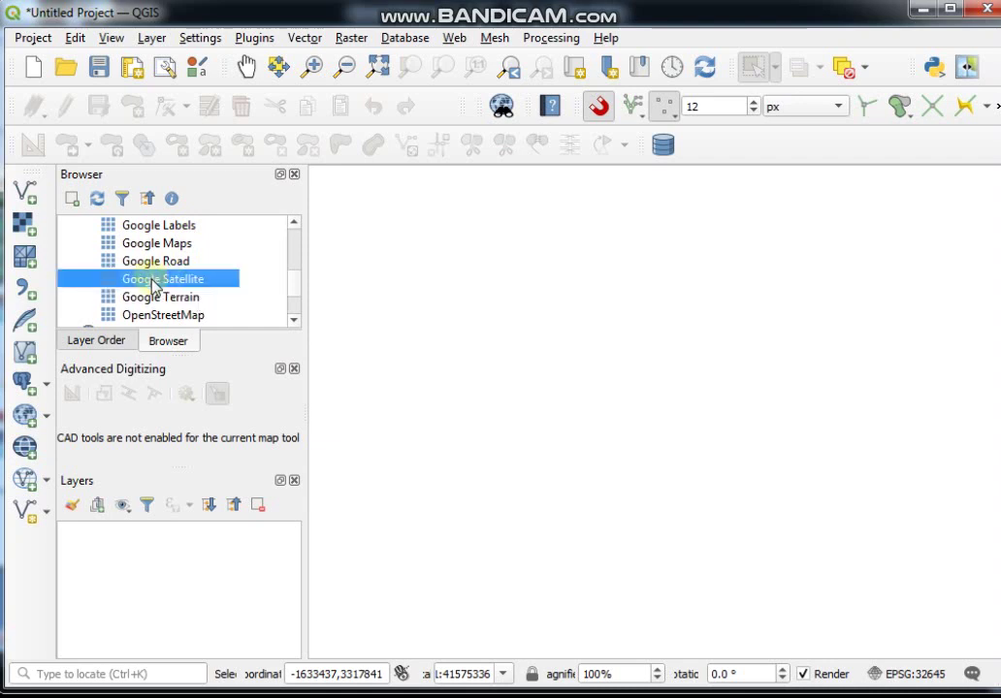
pyautogui.moveTo(156, 283); pyautogui.dragTo(132, 549)
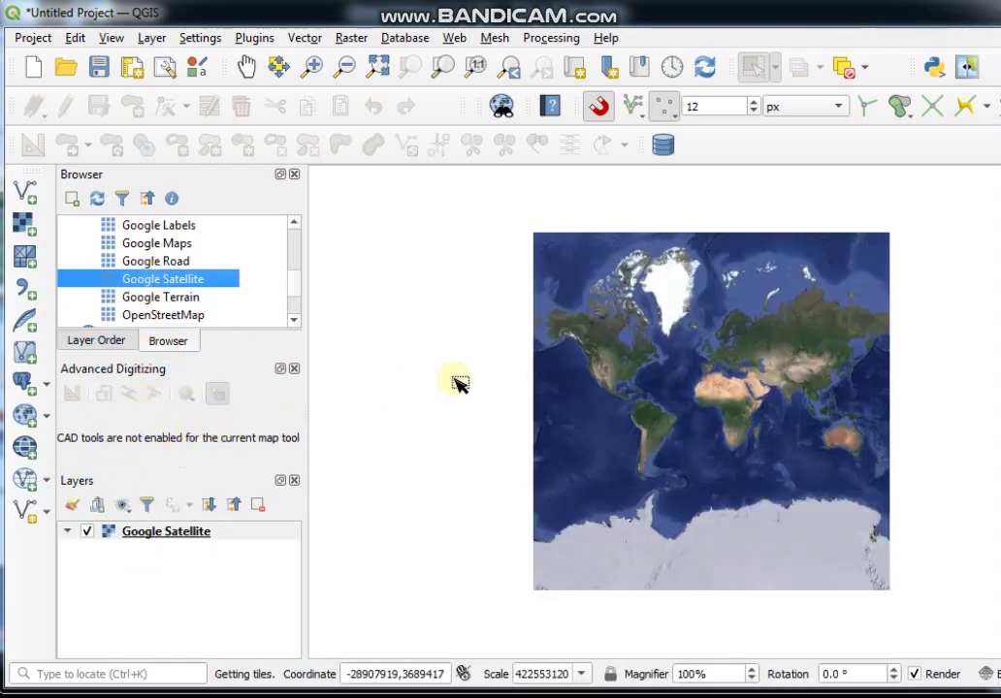
# - Examine the satellite imagery north of the Bay of Bengal, down to the city district around the park with the pond, at 1:12715
pyautogui.scroll(2, 700, 386)
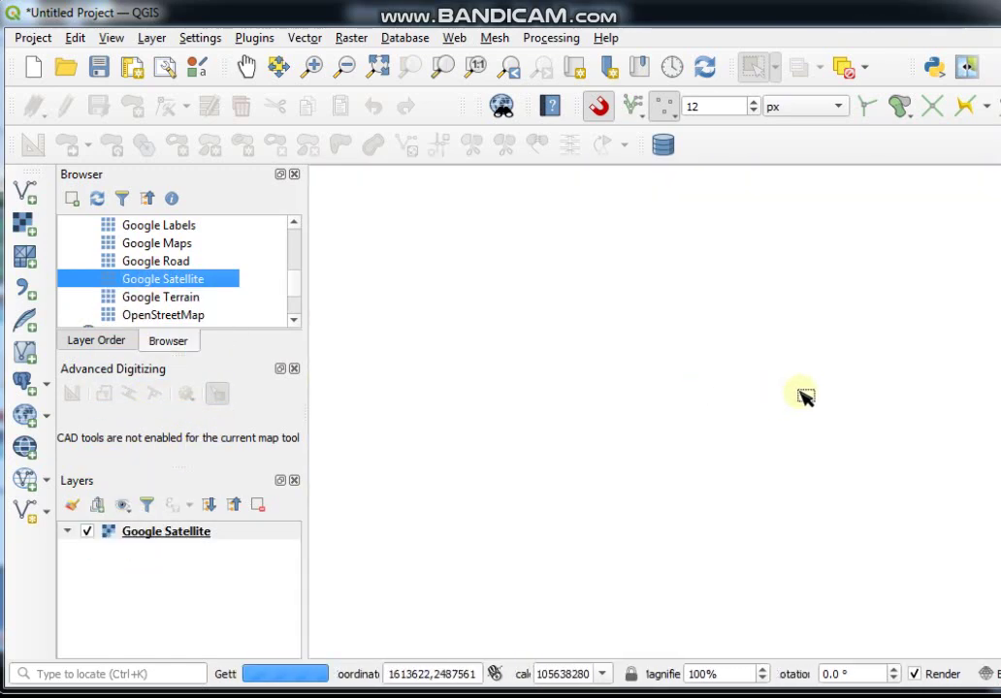
pyautogui.scroll(-1, 704, 436)
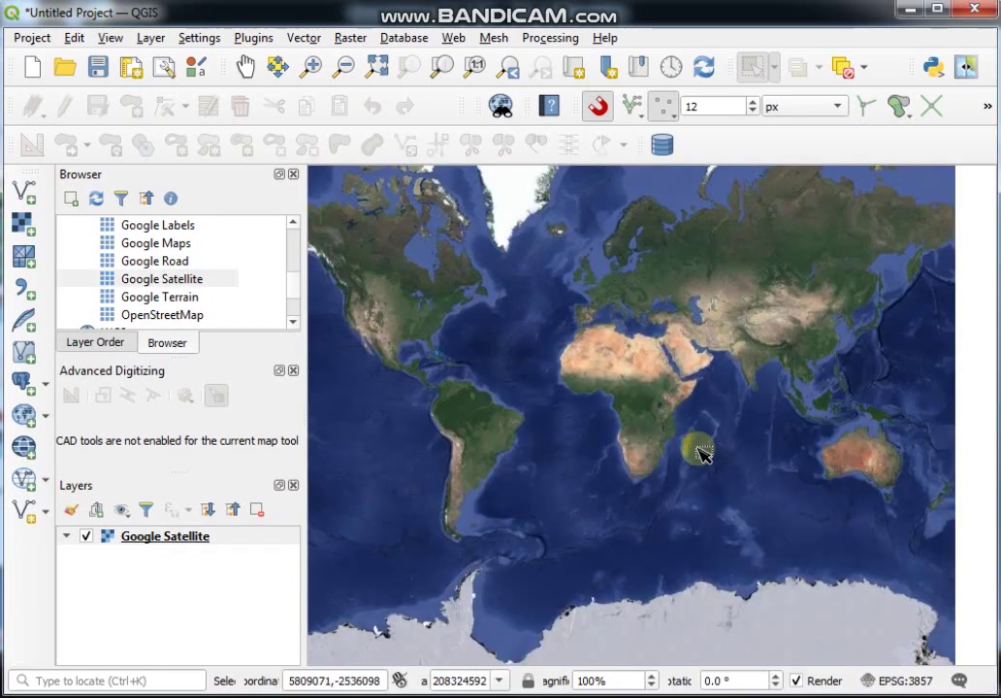
pyautogui.scroll(5, 787, 367)
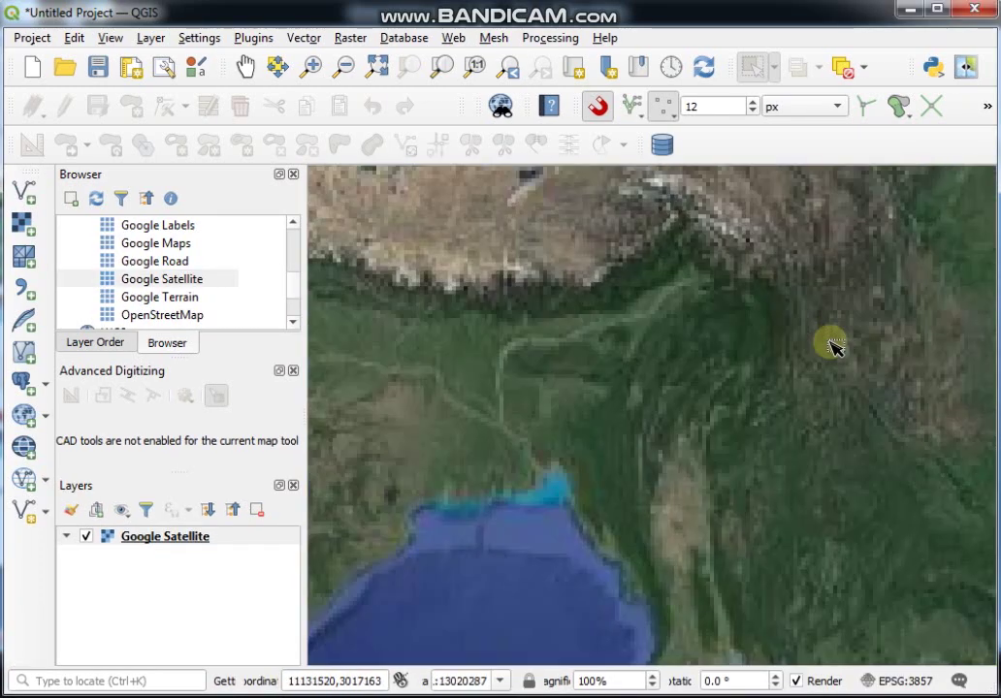
pyautogui.scroll(-1, 775, 391)
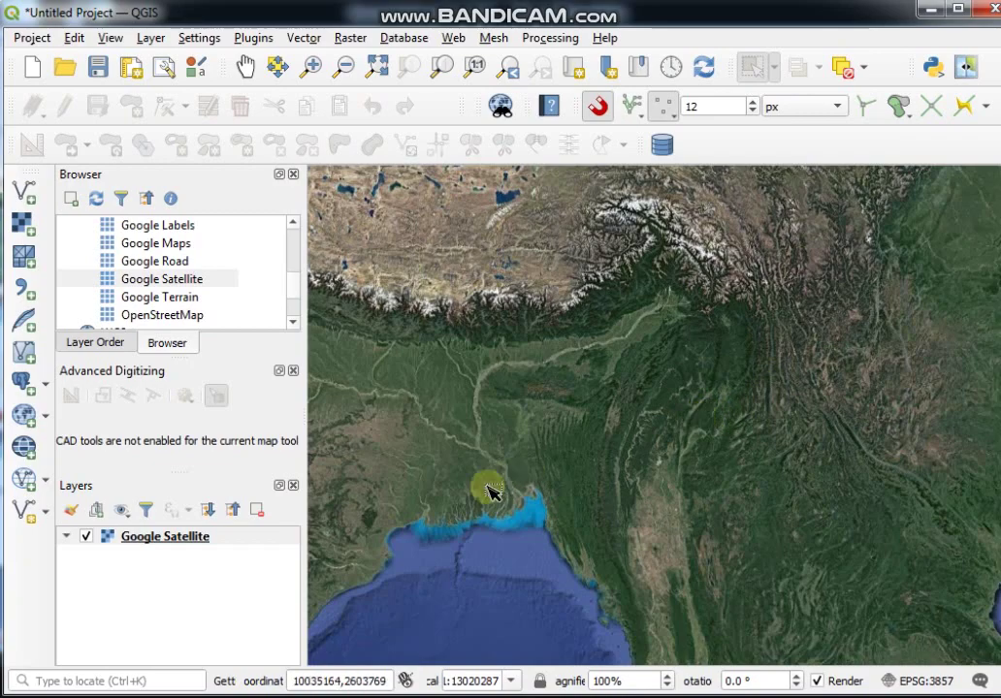
pyautogui.moveTo(487, 491); pyautogui.dragTo(742, 424)
pyautogui.scroll(2, 706, 428)
pyautogui.scroll(5, 601, 495)
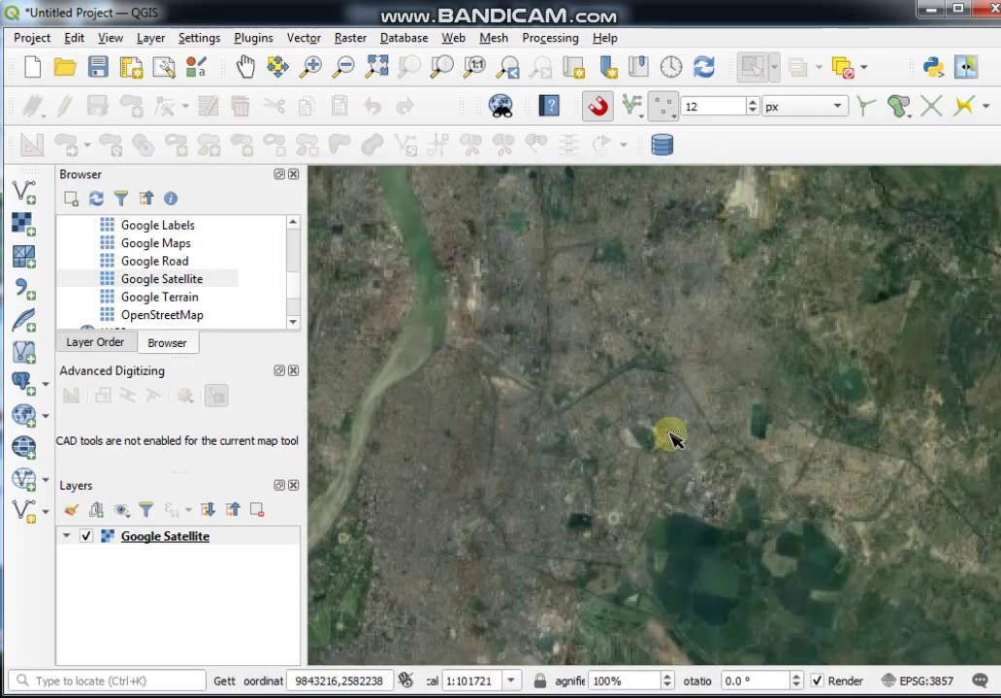
pyautogui.scroll(1, 674, 439)
pyautogui.moveTo(627, 531); pyautogui.dragTo(648, 368)
pyautogui.scroll(1, 598, 310)
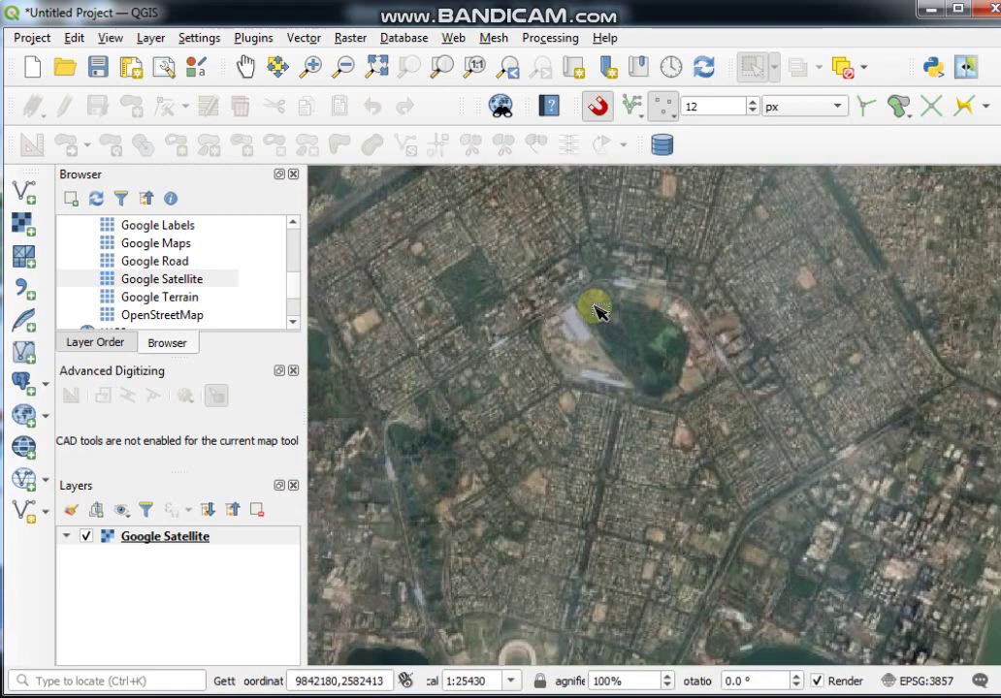
pyautogui.moveTo(598, 311); pyautogui.dragTo(684, 415)
pyautogui.scroll(1, 619, 393)
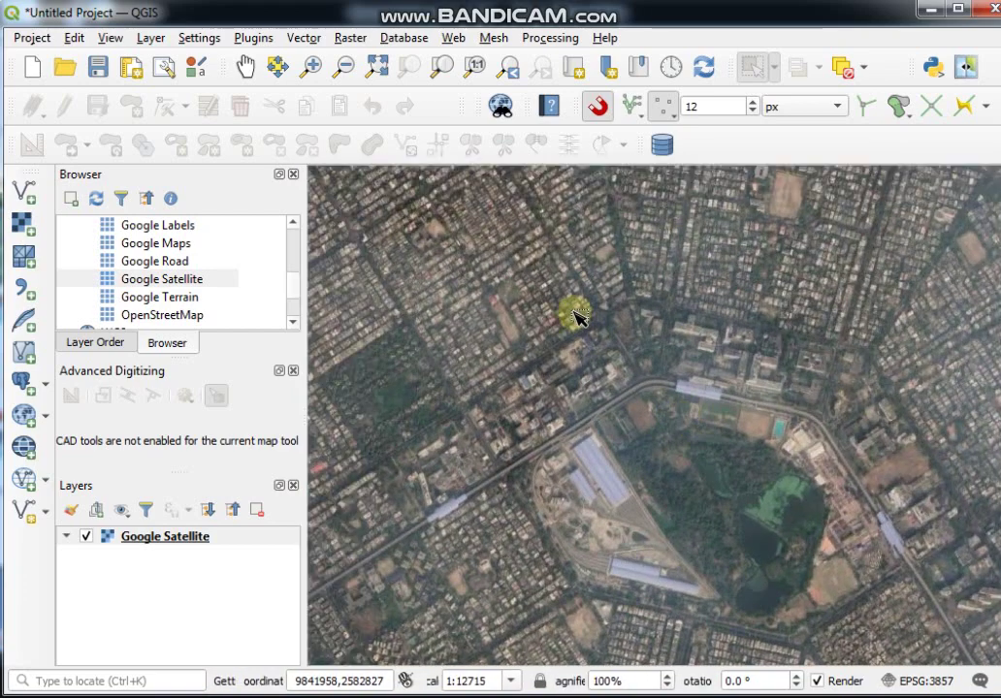
pyautogui.moveTo(574, 315); pyautogui.dragTo(571, 326)
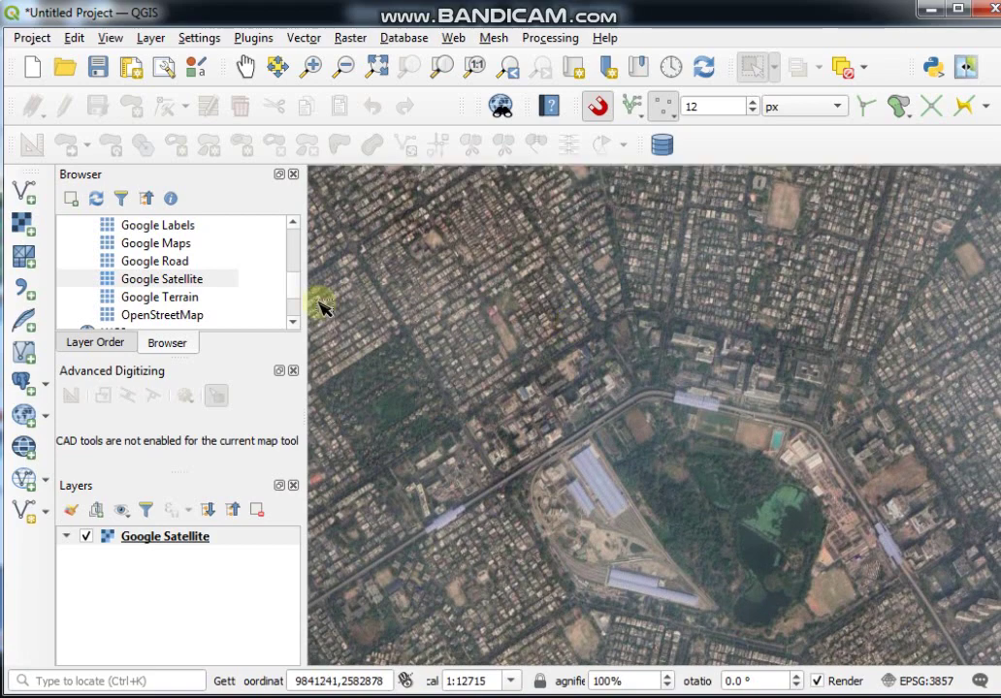
# - Start a new shapefile layer saved as polyline in the polygon folder of "5. create shape file"
pyautogui.click(149, 43)
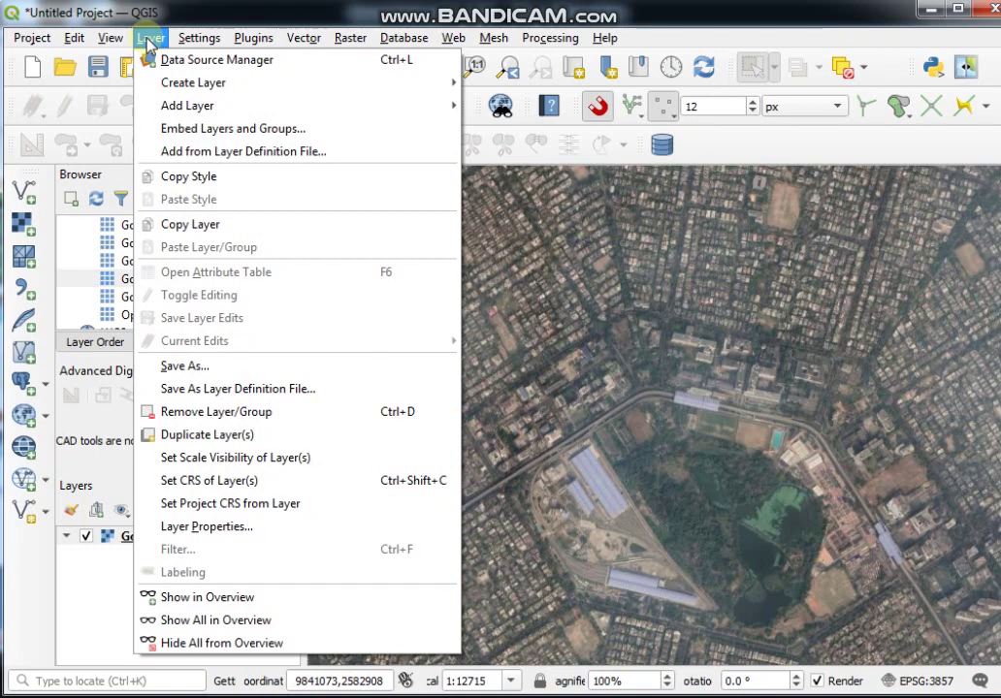
pyautogui.moveTo(178, 84)
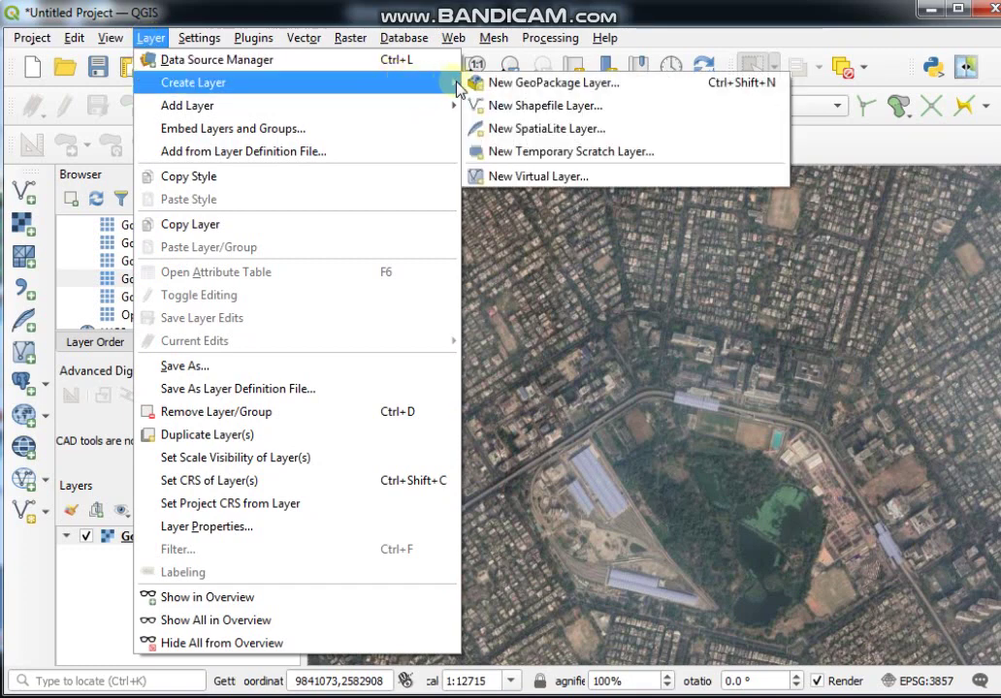
pyautogui.click(562, 114)
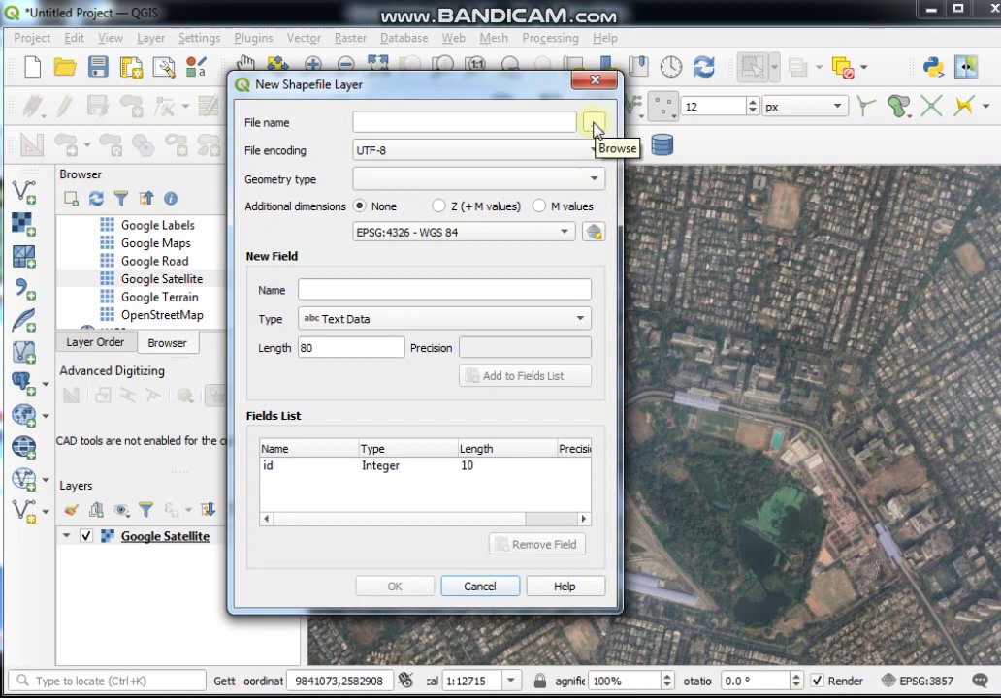
pyautogui.click(594, 127)
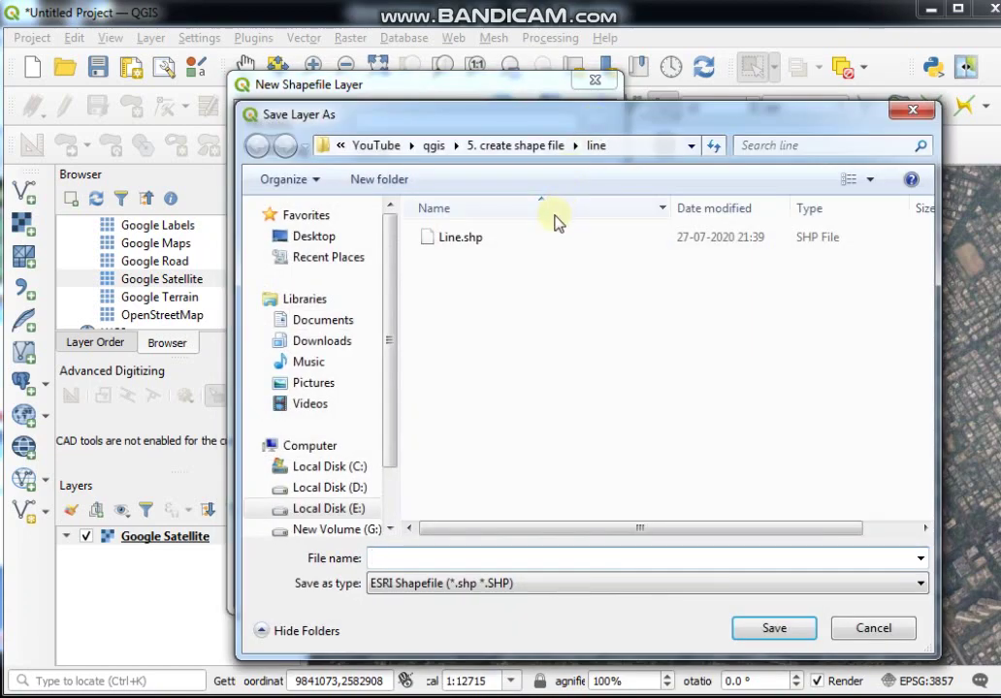
pyautogui.click(529, 147)
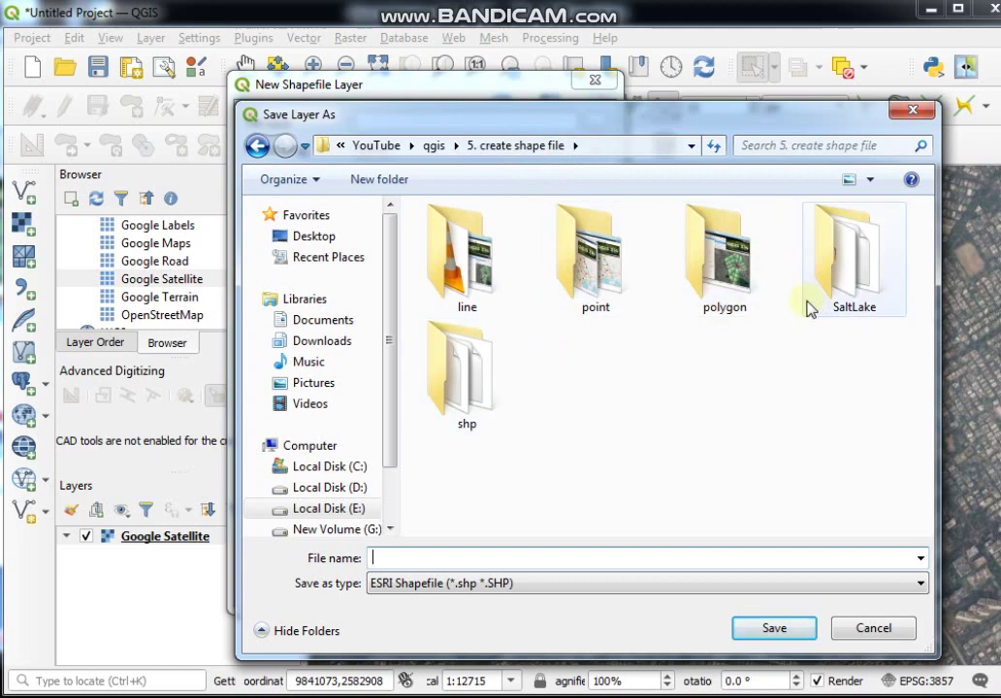
pyautogui.doubleClick(714, 278)
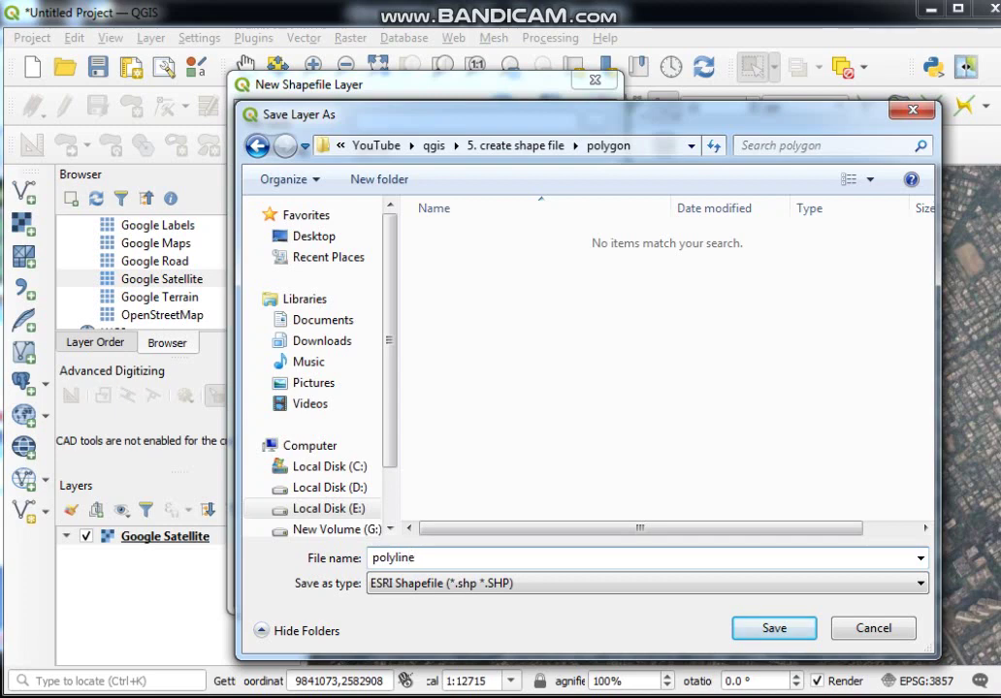
pyautogui.click(774, 629)
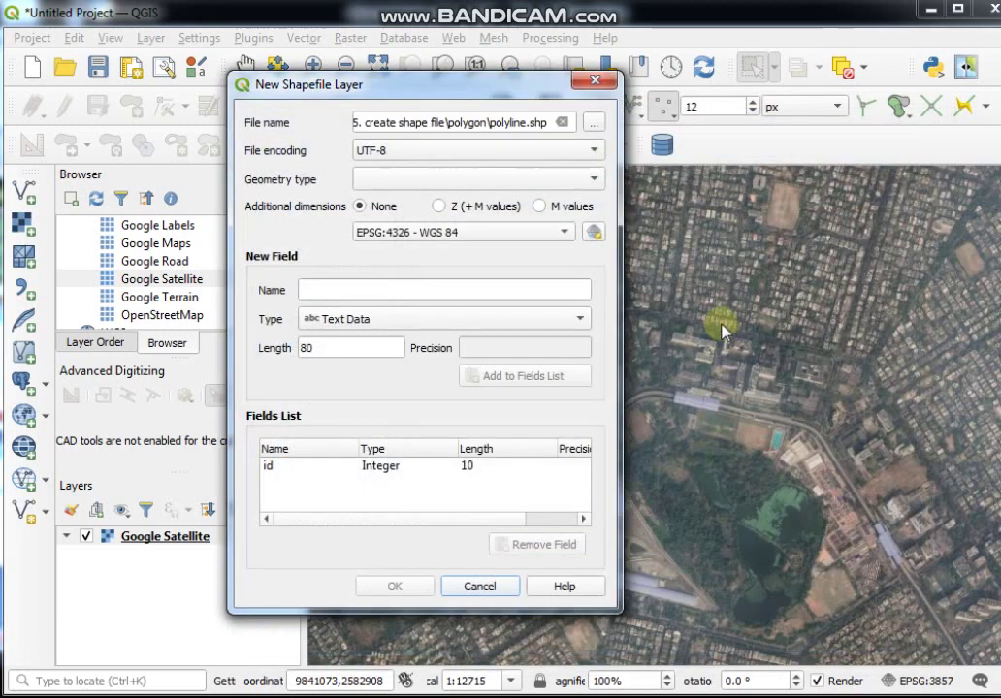
# - Choose UTF-8 file encoding and Polygon geometry type for the new shapefile
pyautogui.click(596, 153)
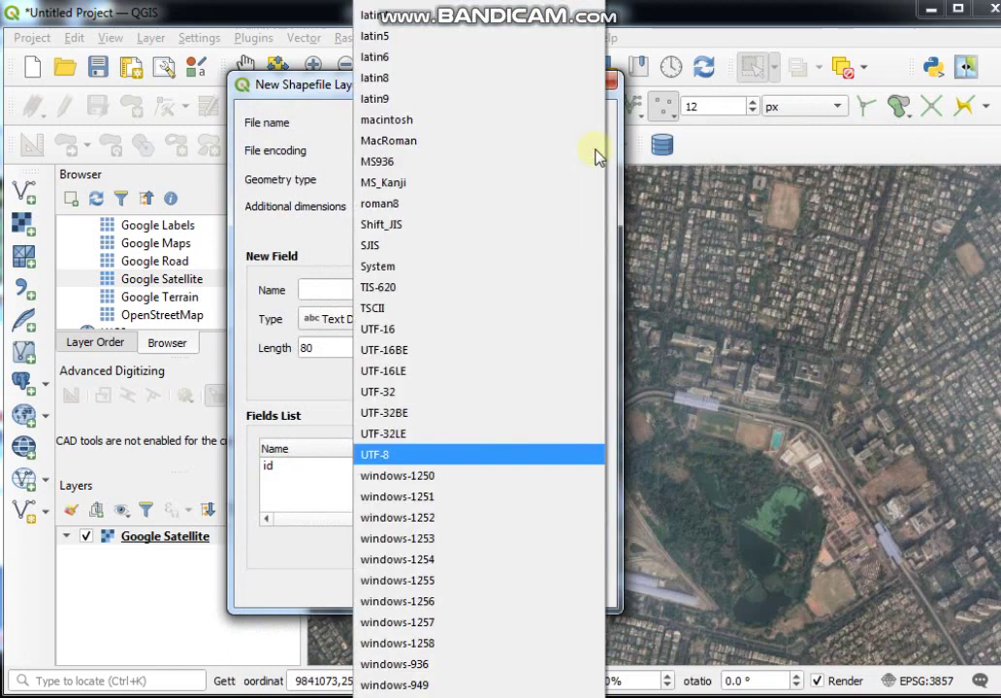
pyautogui.click(392, 458)
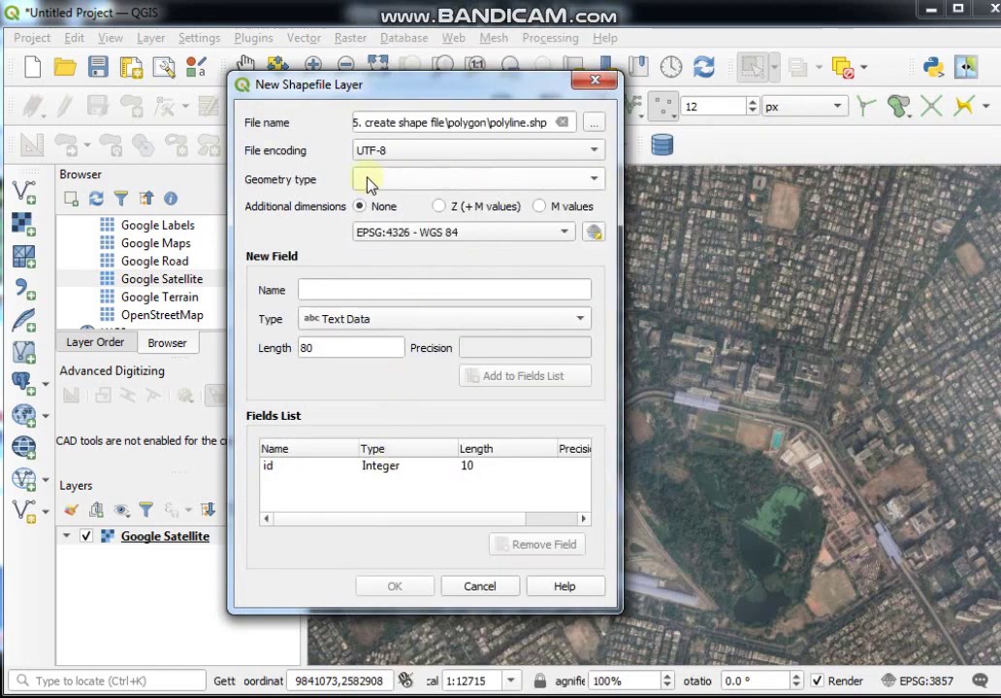
pyautogui.click(596, 185)
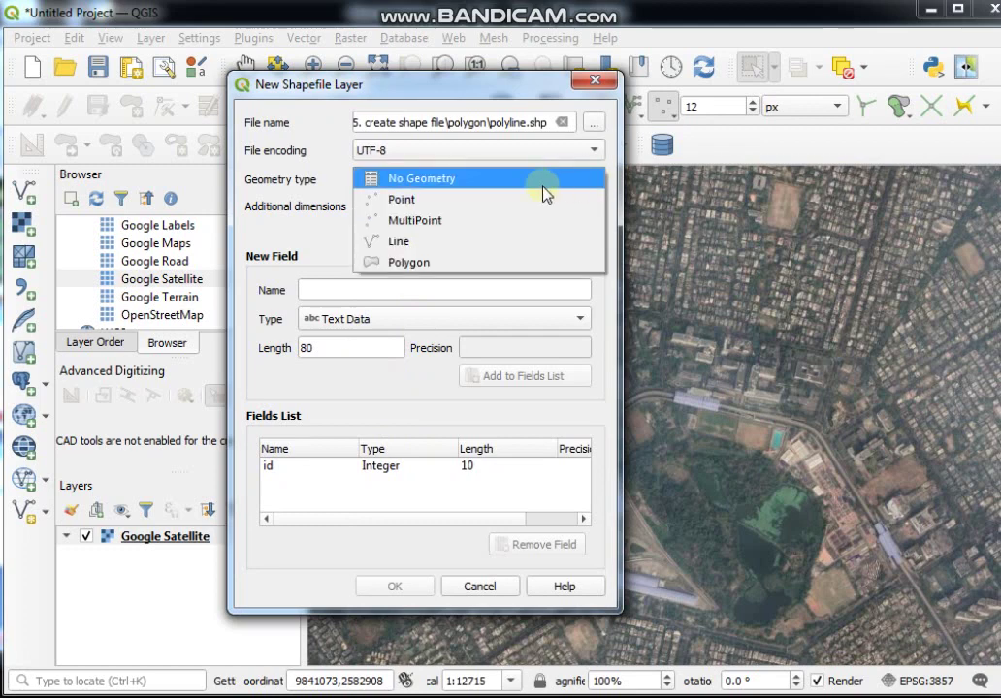
pyautogui.click(418, 268)
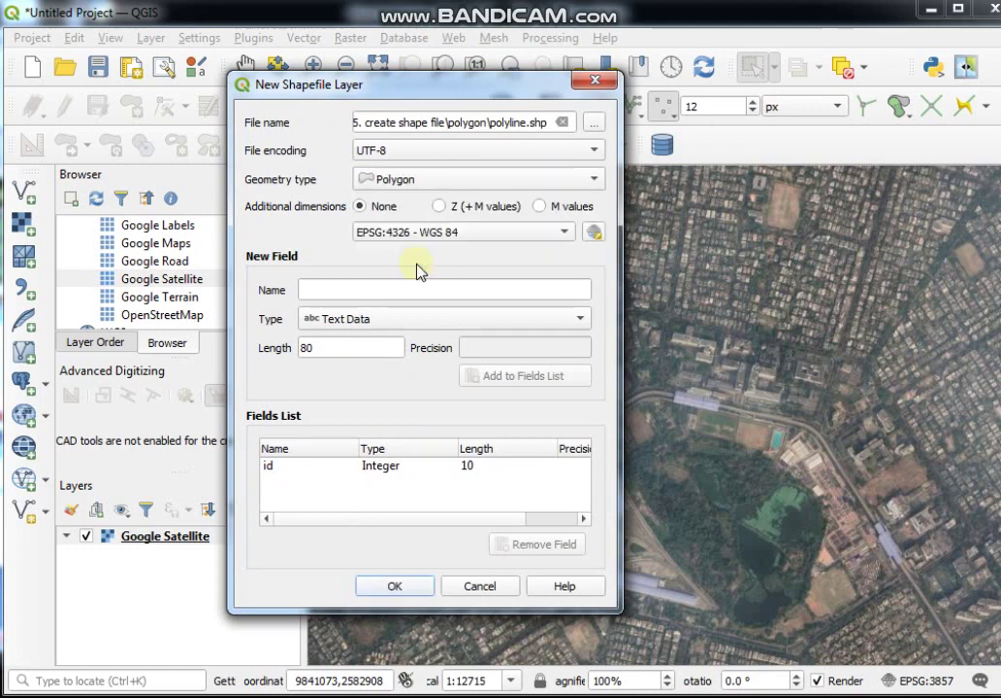
# - Set the new shapefile's coordinate reference system to WGS 84 / UTM zone 45N (EPSG:32645)
pyautogui.click(593, 234)
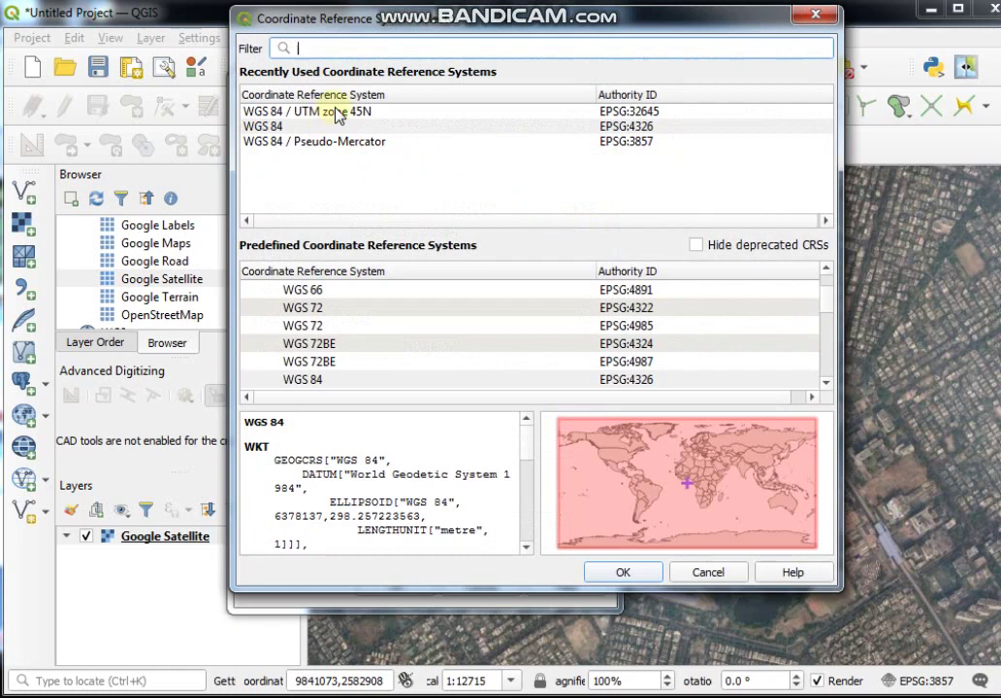
pyautogui.click(347, 114)
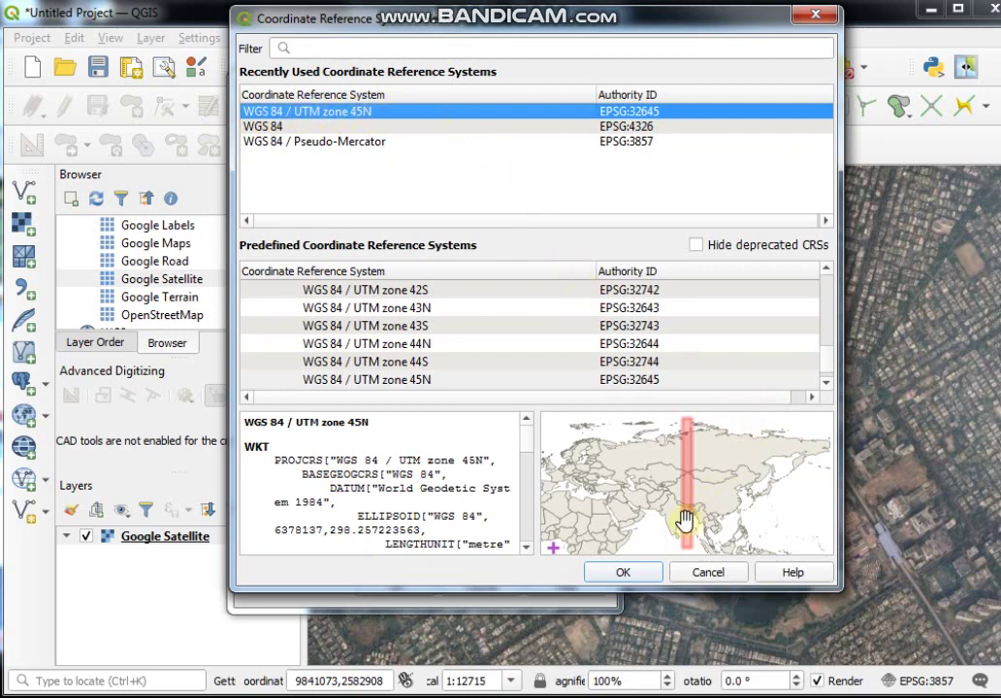
pyautogui.click(623, 572)
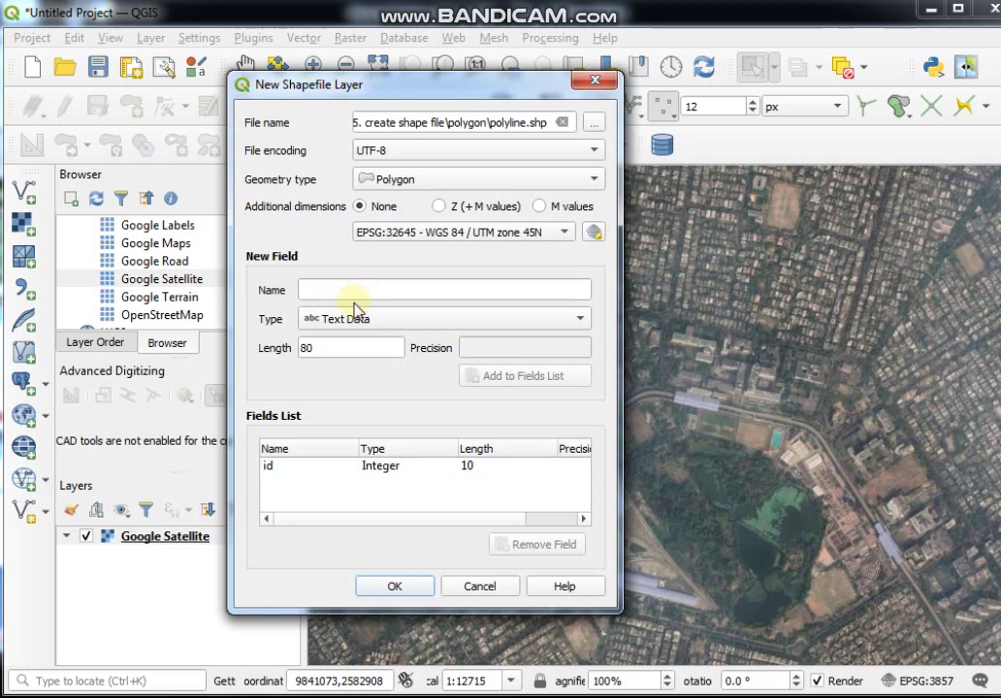
# - Add a Text Data attribute field called Name with length 100 and create the shapefile layer
pyautogui.click(325, 284)
pyautogui.click(346, 288)
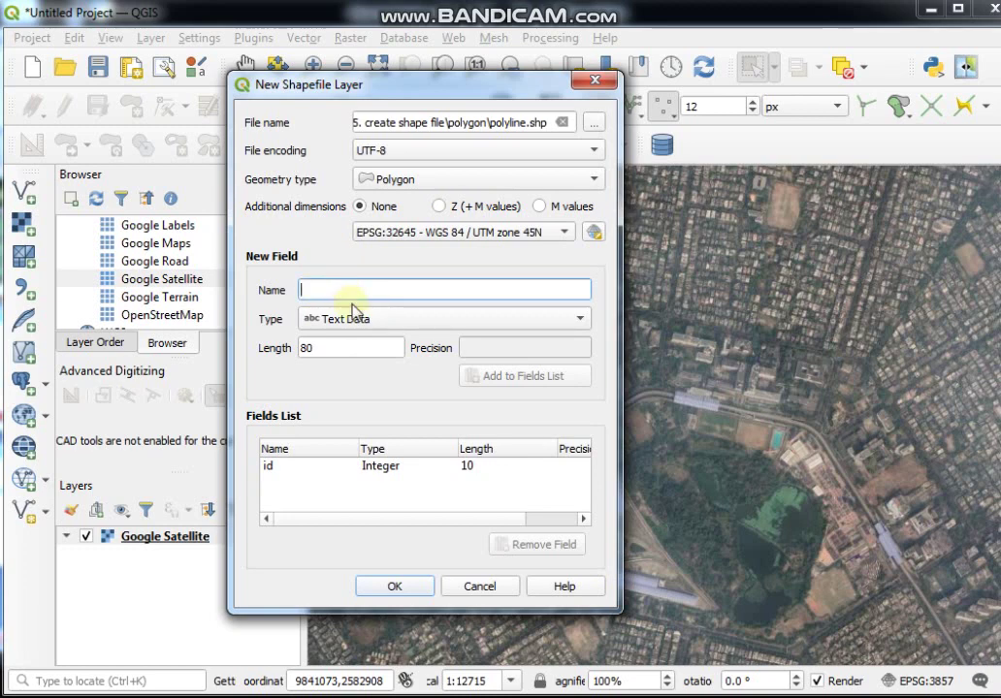
pyautogui.write('Name')
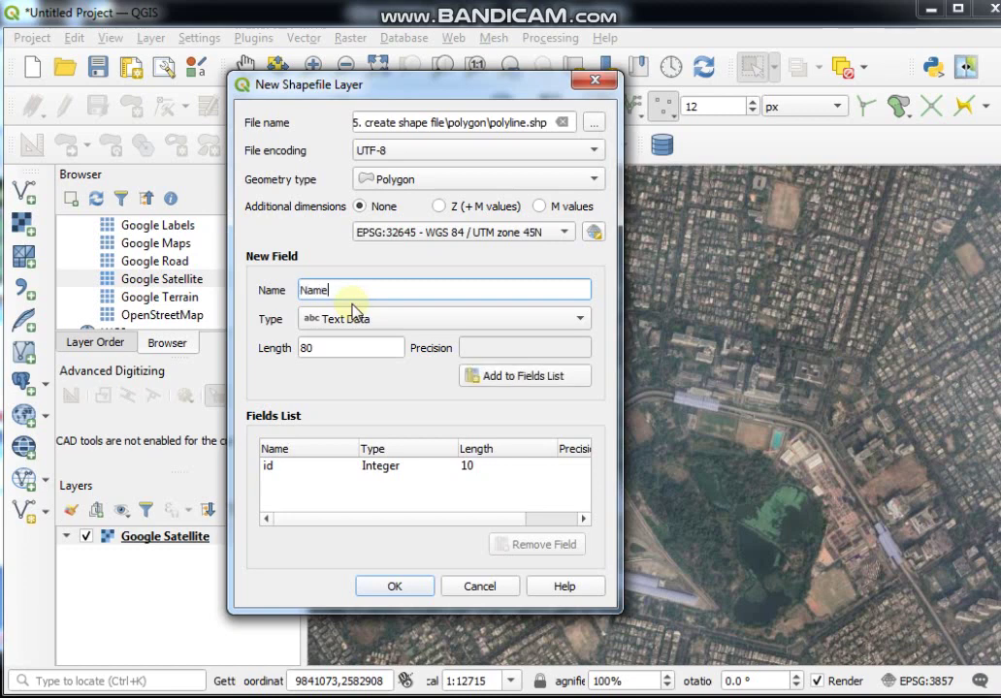
pyautogui.click(582, 321)
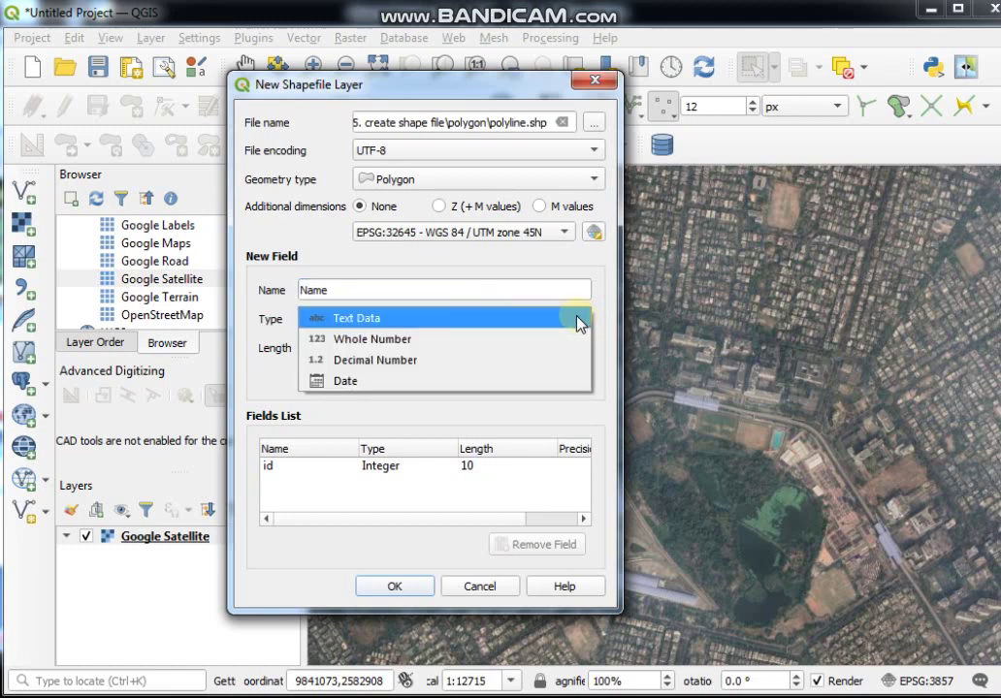
pyautogui.click(370, 328)
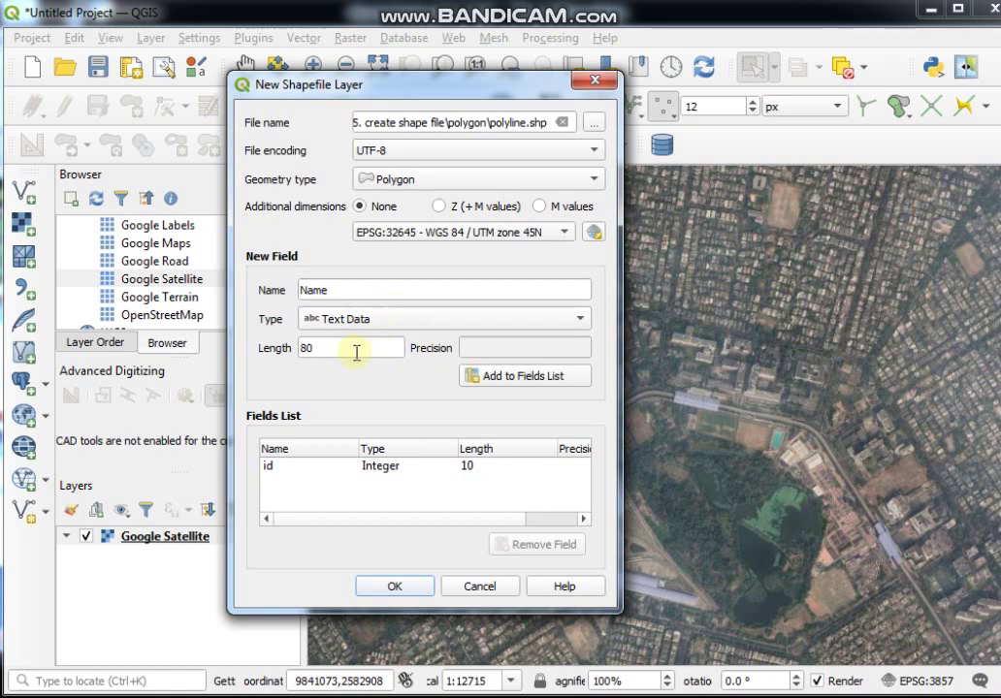
pyautogui.doubleClick(351, 346)
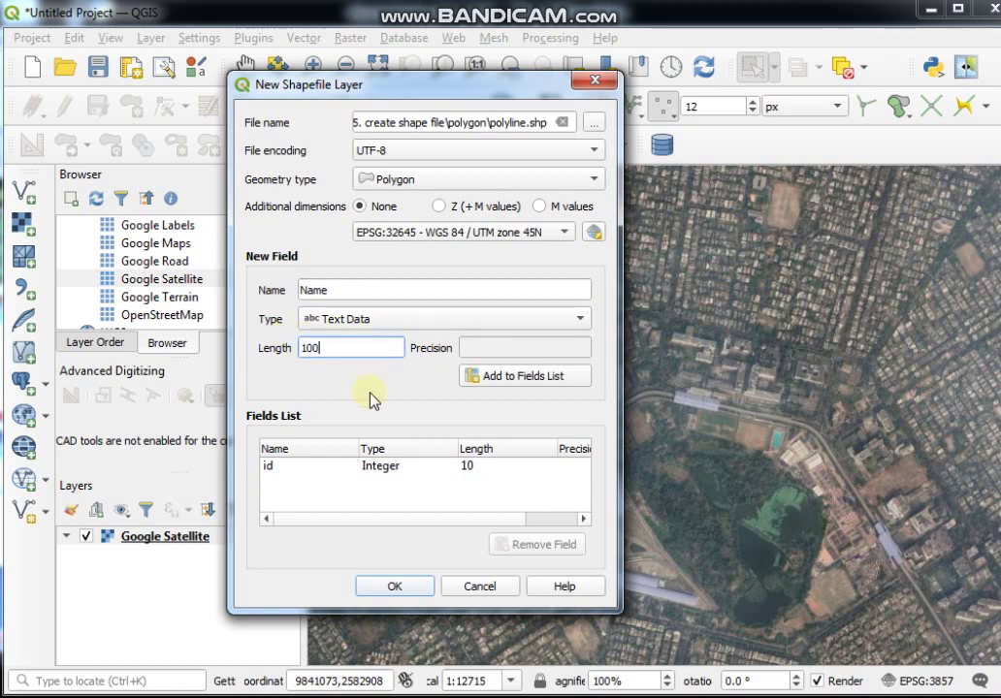
pyautogui.click(519, 381)
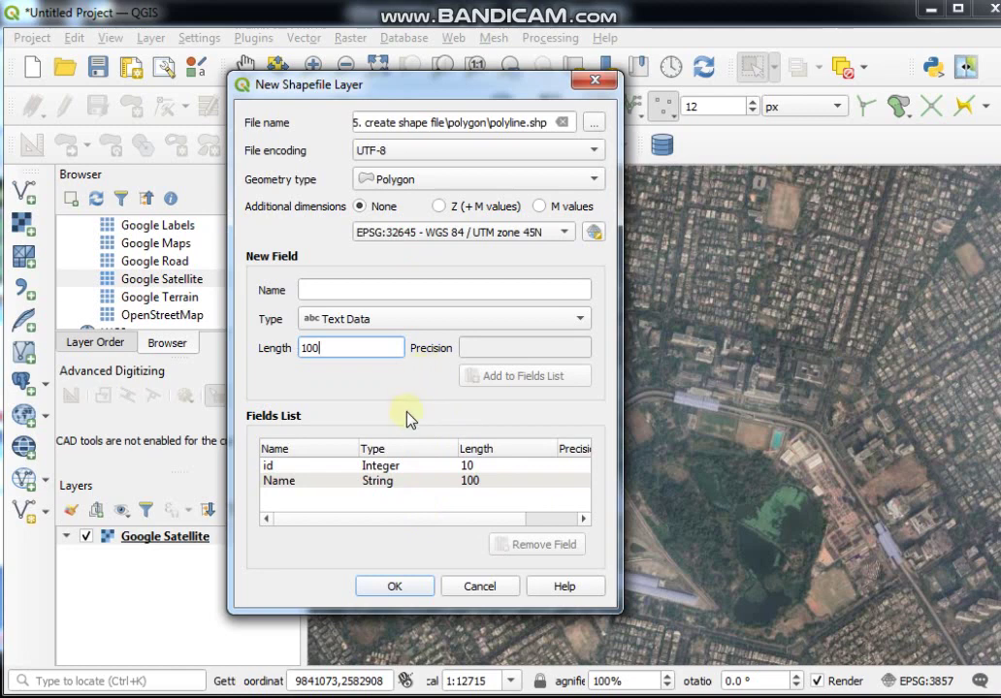
pyautogui.click(397, 587)
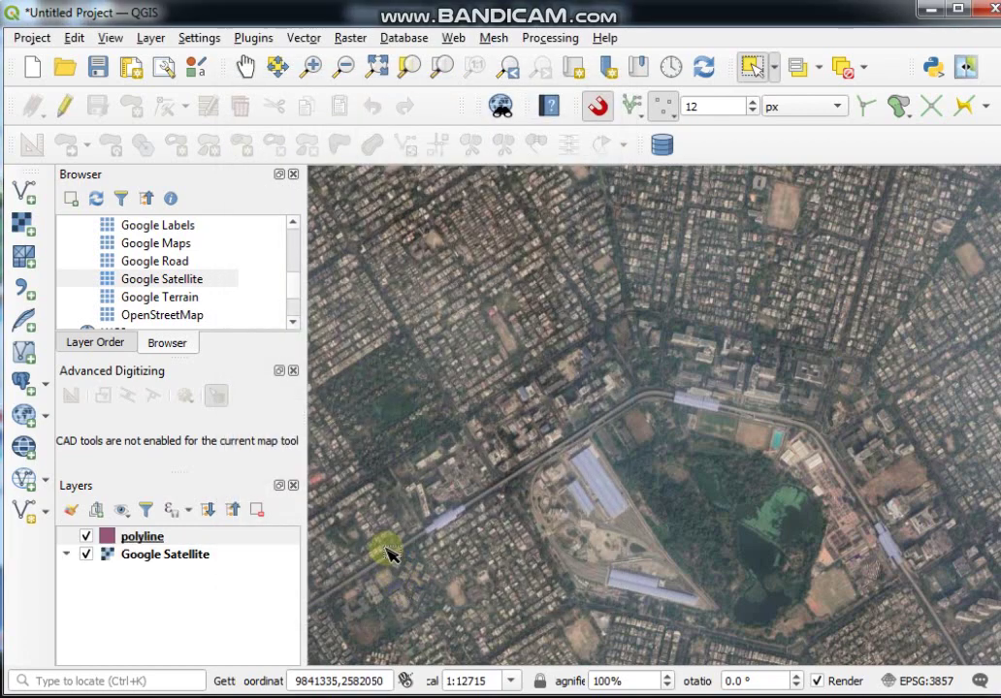
# - Rename the new polyline layer to polygon
pyautogui.click(134, 543)
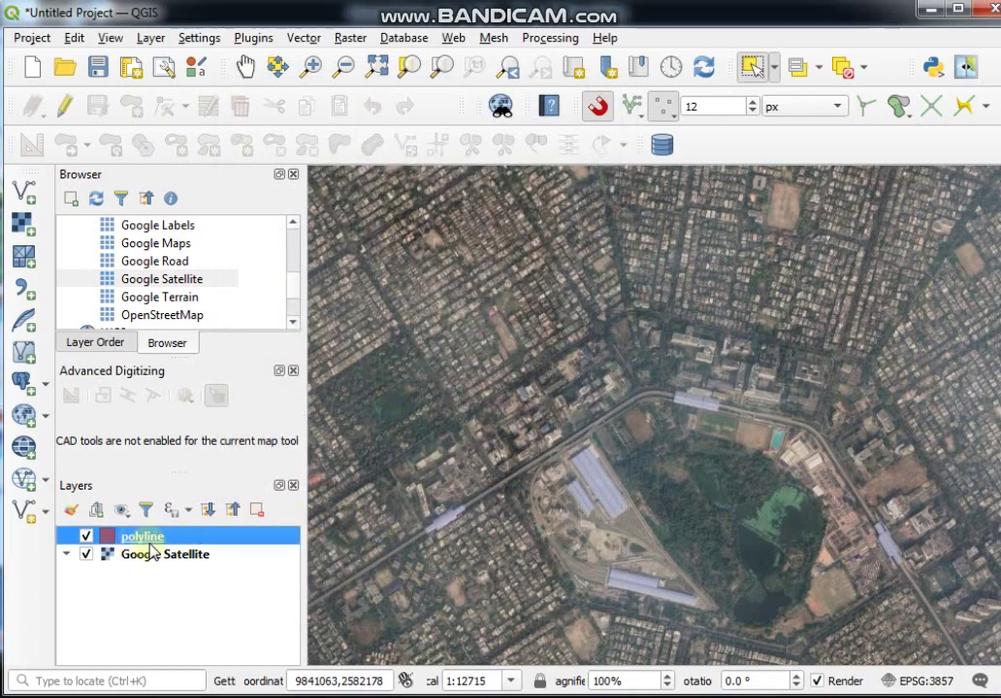
pyautogui.keyDown('ctrl'); pyautogui.click(142, 539); pyautogui.keyUp('ctrl')
pyautogui.click(145, 539)
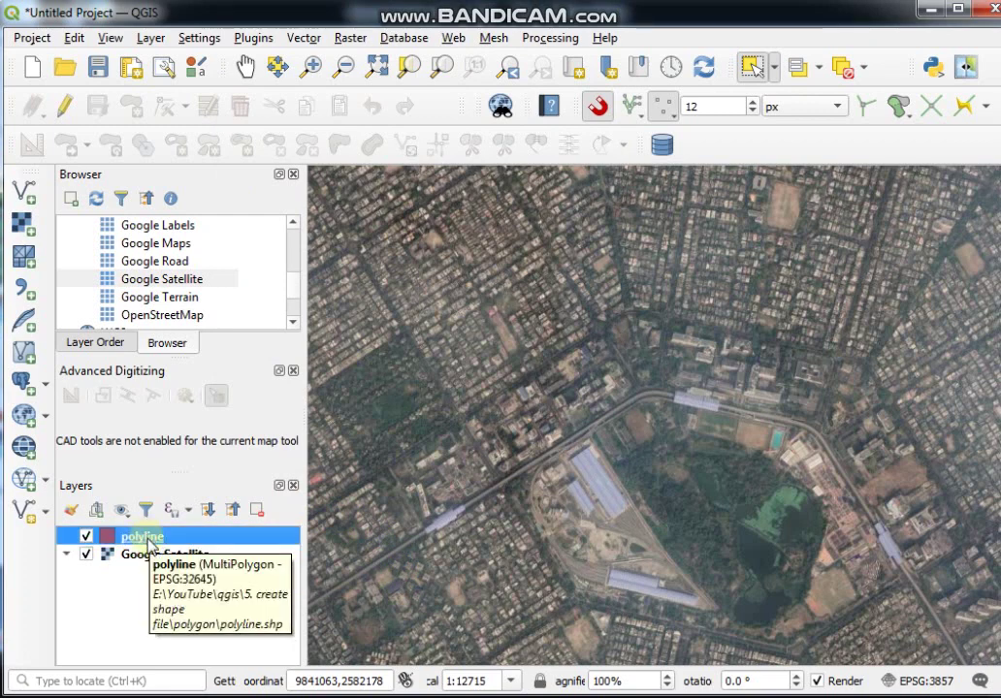
pyautogui.rightClick(145, 545)
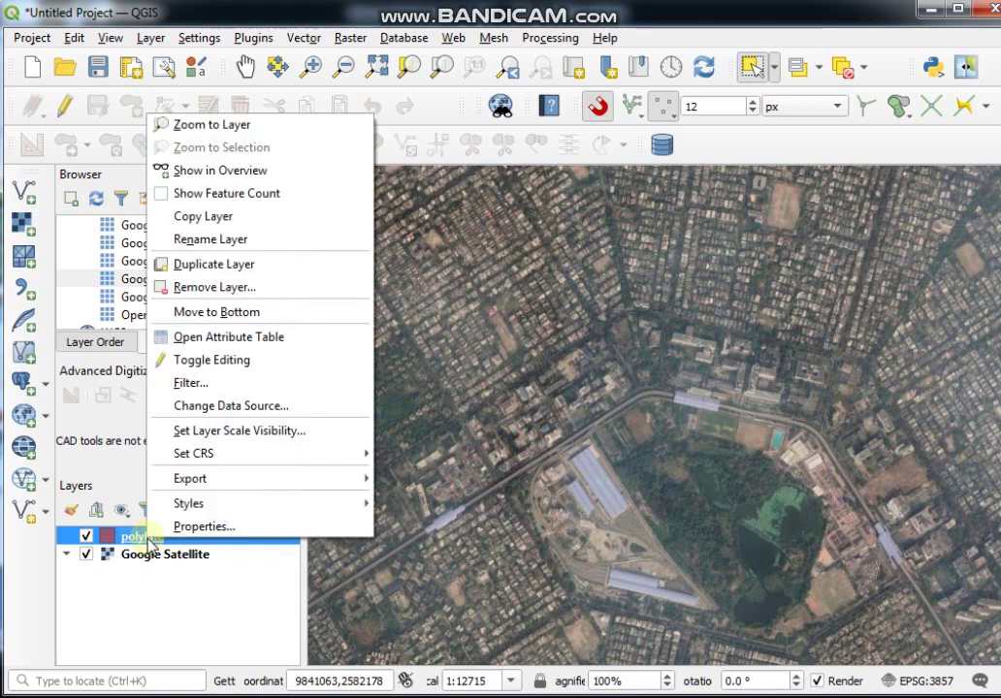
pyautogui.click(245, 235)
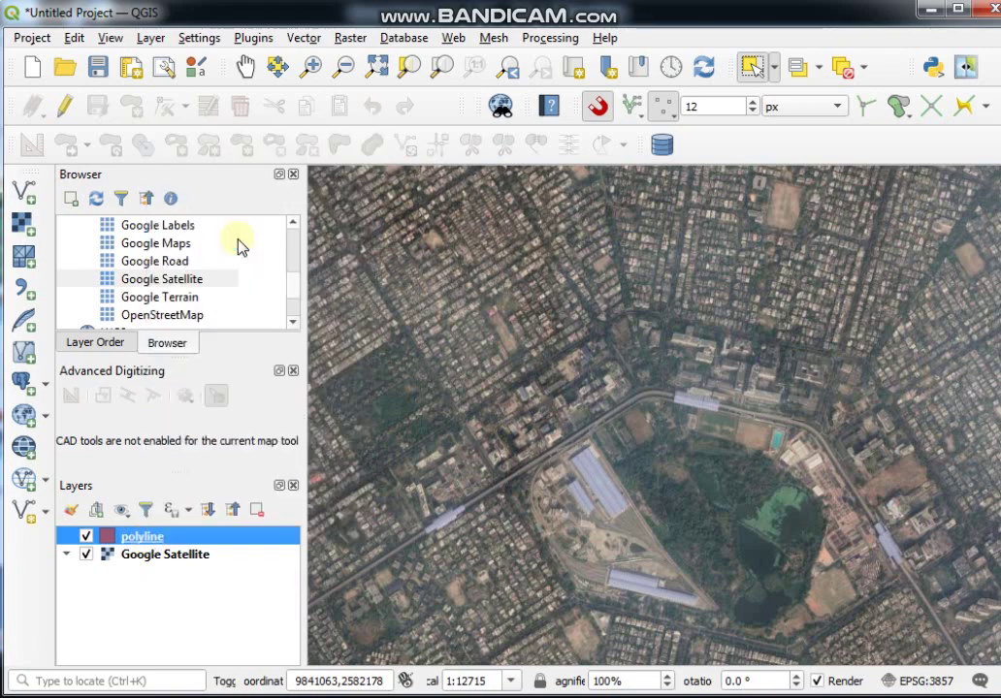
pyautogui.click(166, 536)
pyautogui.press('BackSpace')
pyautogui.press('BackSpace')
pyautogui.press('BackSpace')
pyautogui.press('BackSpace')
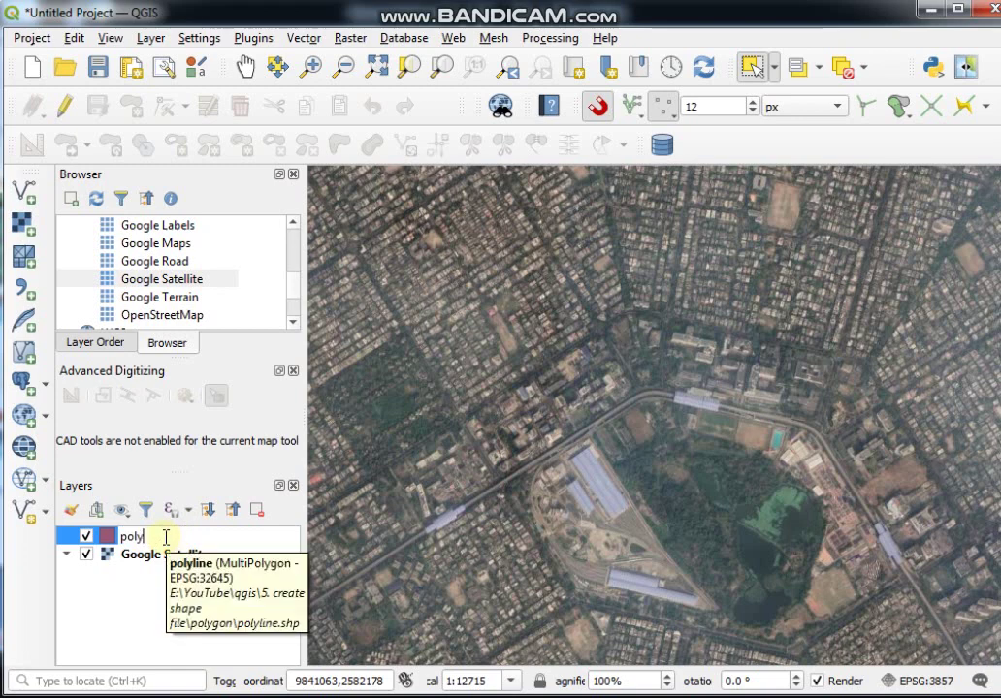
pyautogui.write('gon')
pyautogui.click(145, 558)
# - Style the polygon layer with the favorite "outline blue" symbol and apply it
pyautogui.click(136, 536)
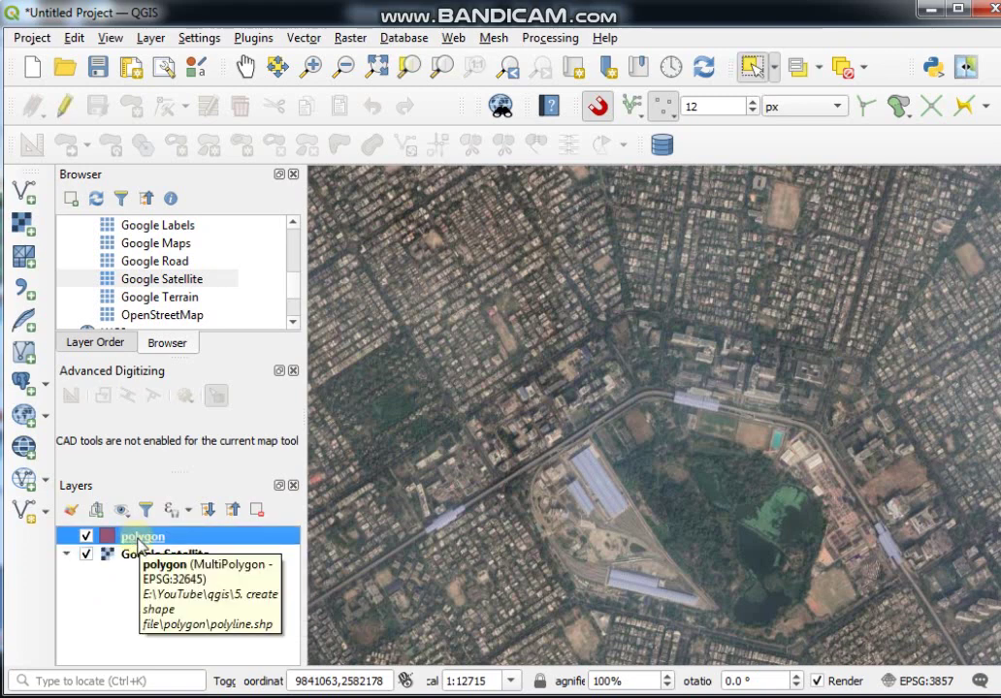
pyautogui.rightClick(136, 539)
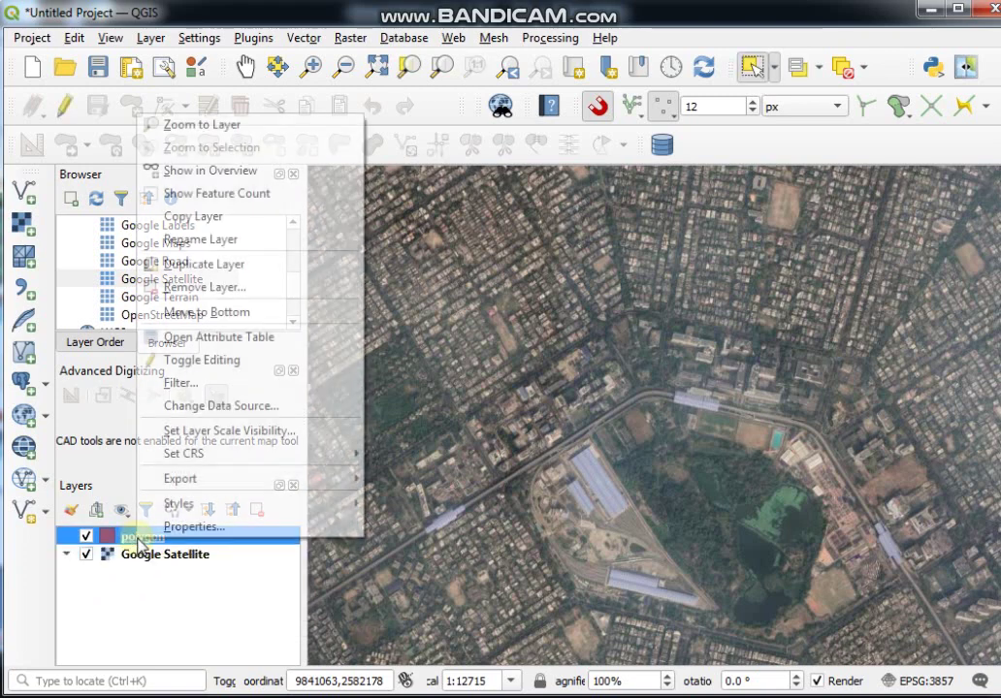
pyautogui.click(197, 527)
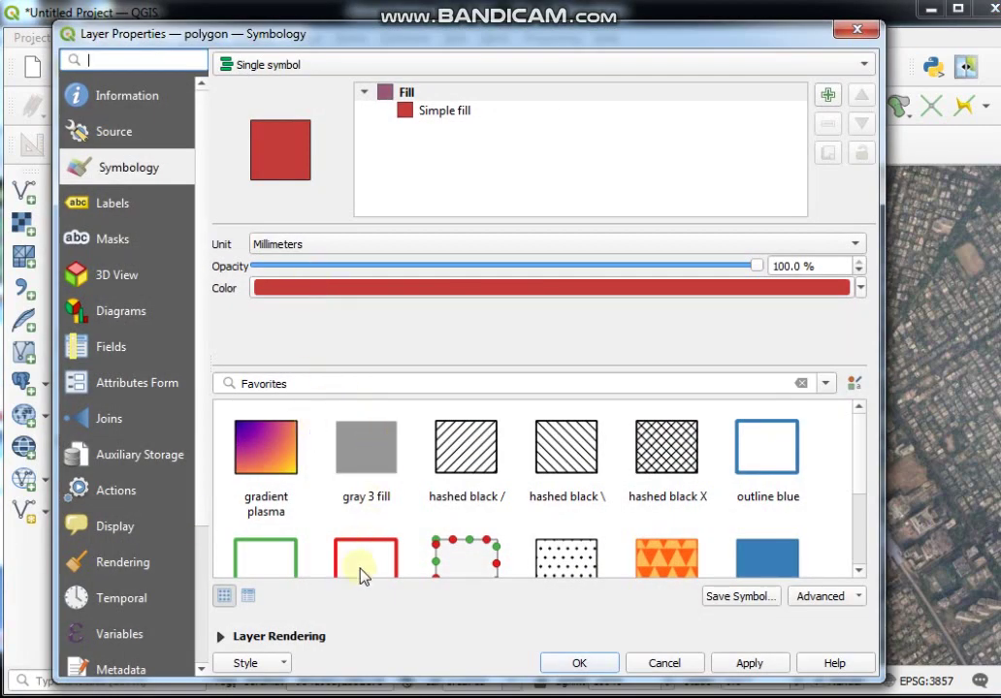
pyautogui.click(758, 454)
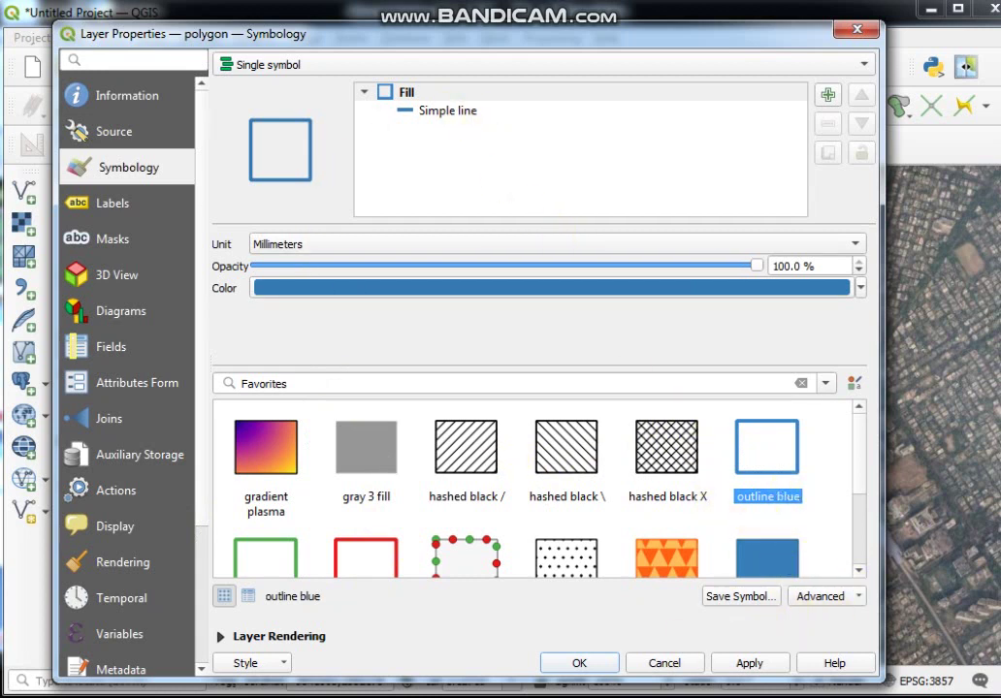
pyautogui.click(752, 667)
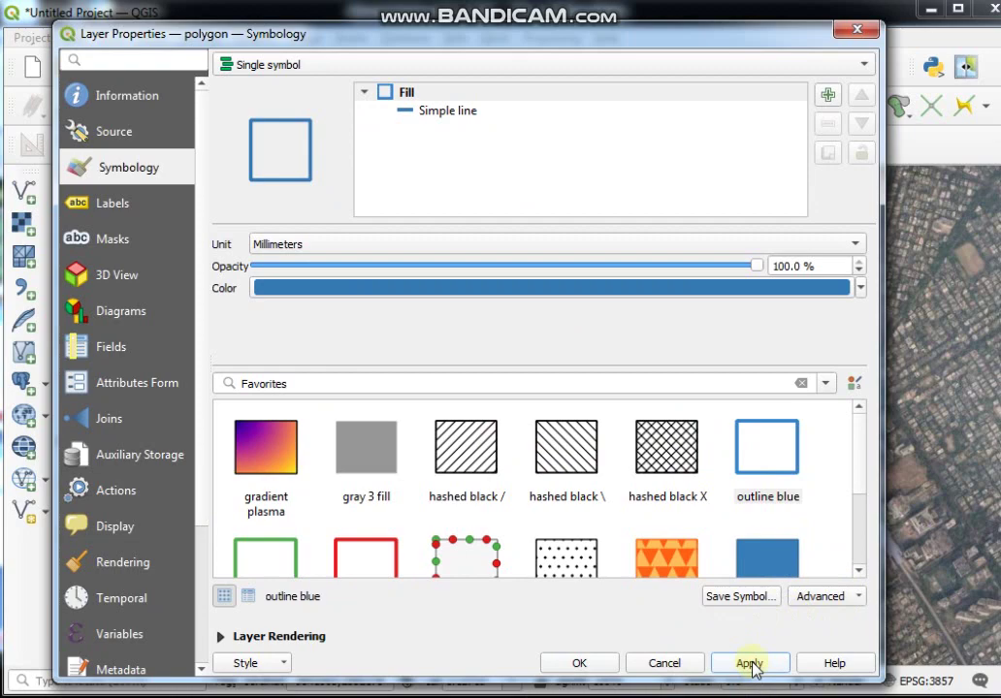
pyautogui.click(579, 667)
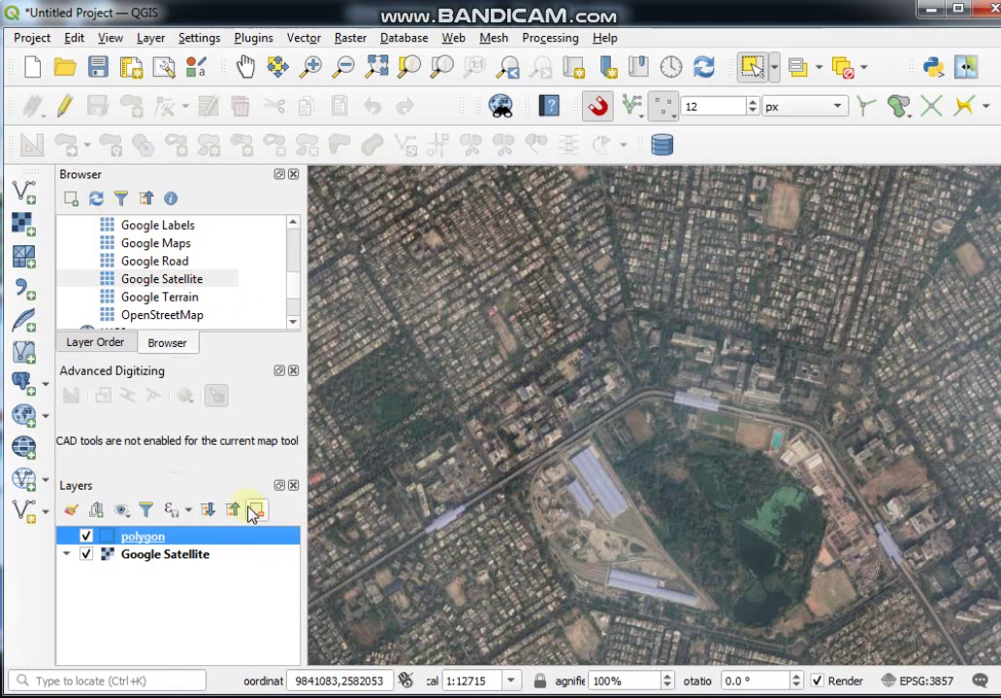
# - Enable editing on the polygon layer and digitize a four-corner polygon around the housing block with the wooded area, northwest of the railway
pyautogui.click(64, 109)
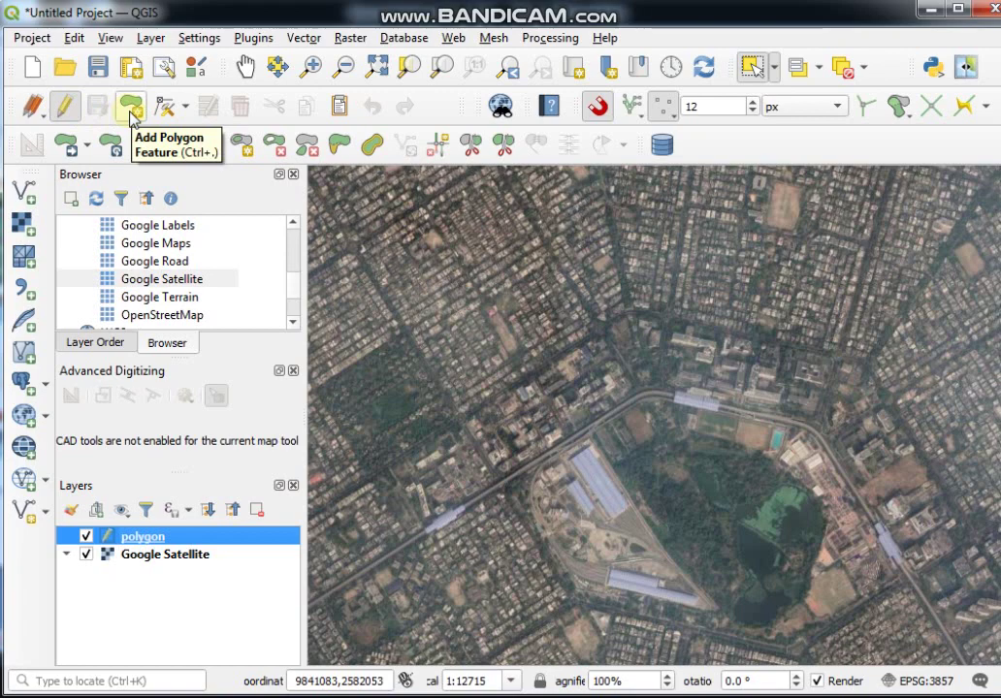
pyautogui.click(132, 109)
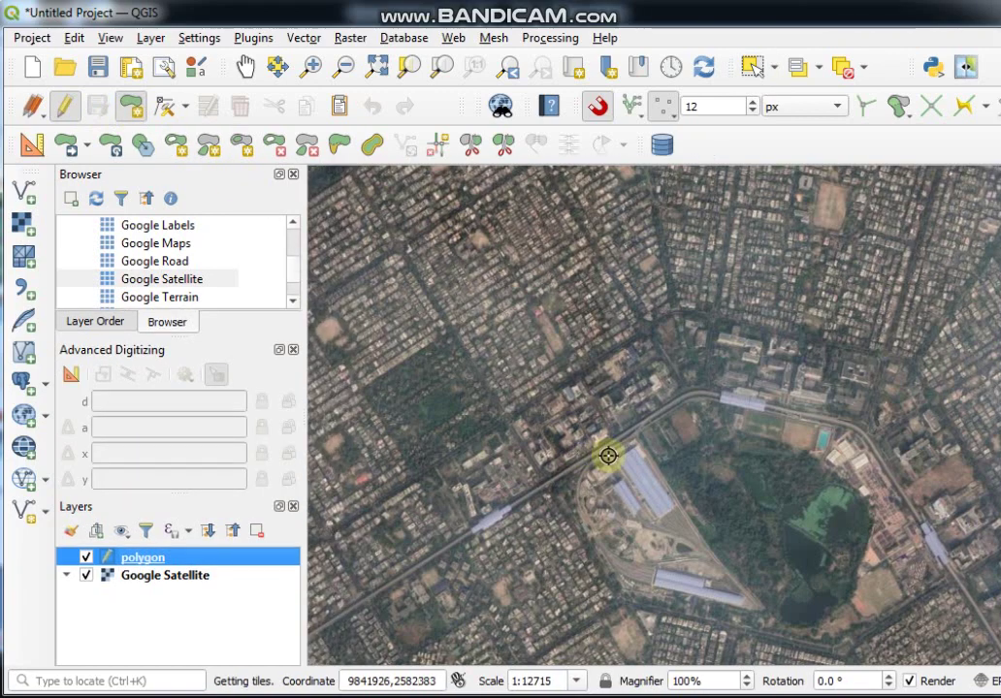
pyautogui.scroll(-1, 627, 419)
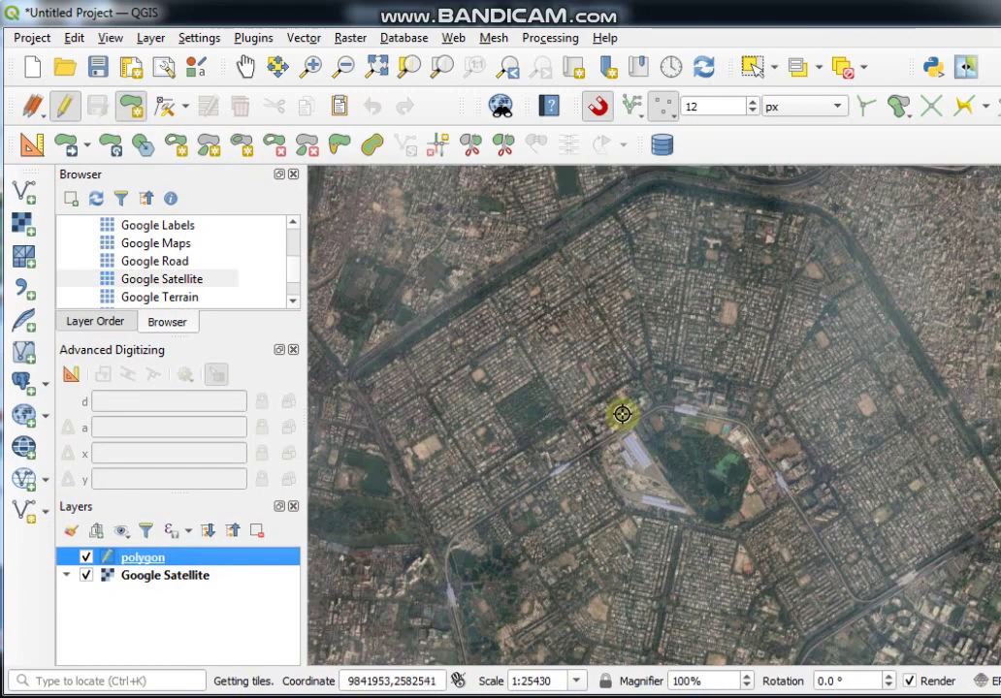
pyautogui.moveTo(641, 403); pyautogui.dragTo(730, 355)
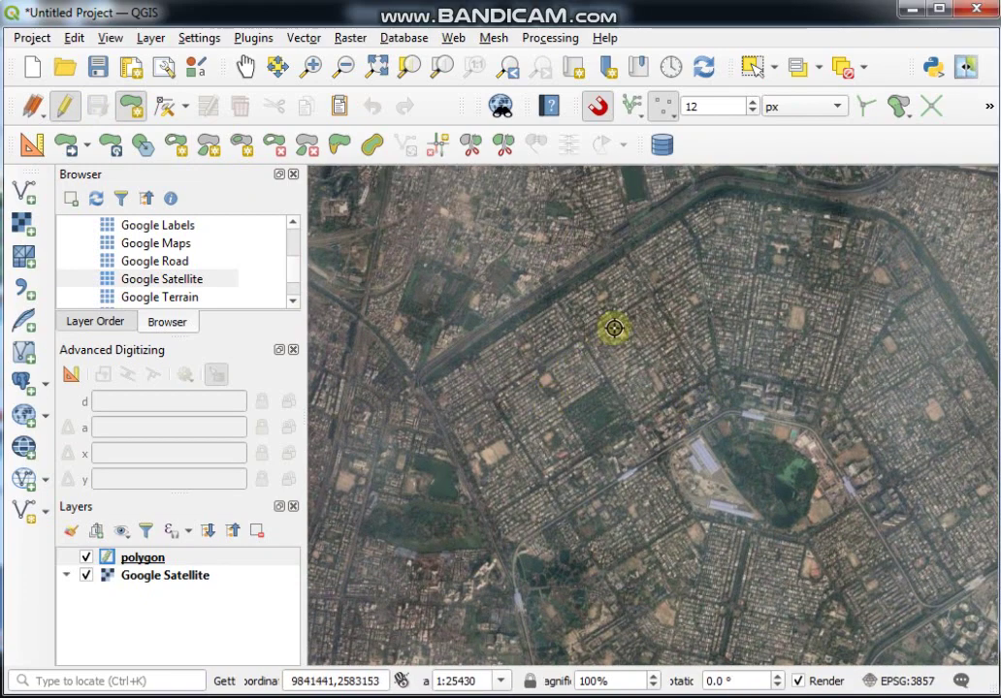
pyautogui.scroll(1, 613, 328)
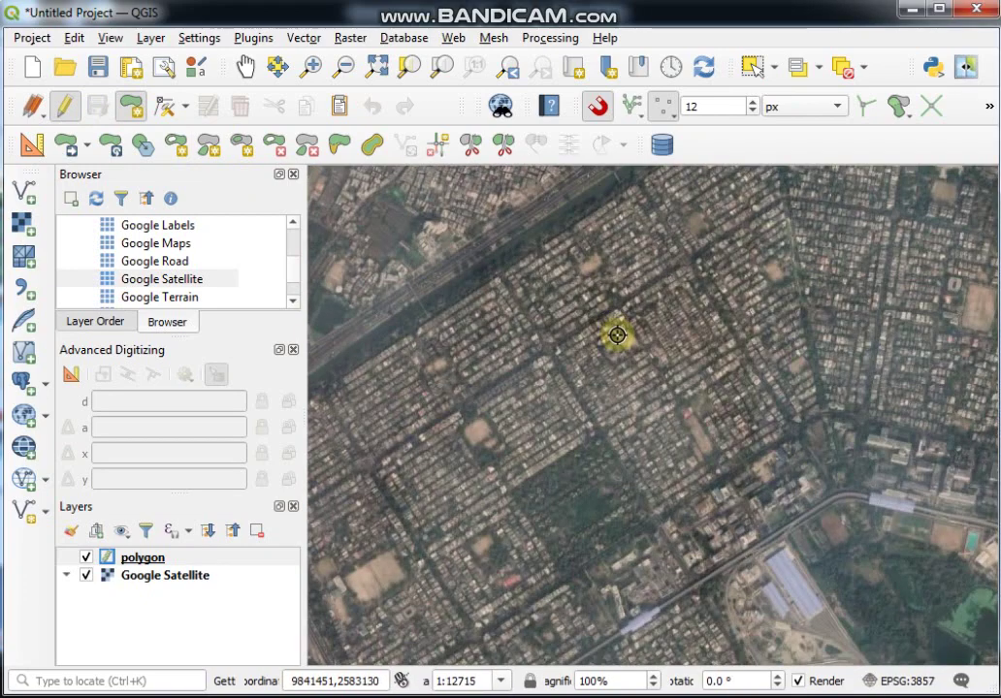
pyautogui.click(690, 257)
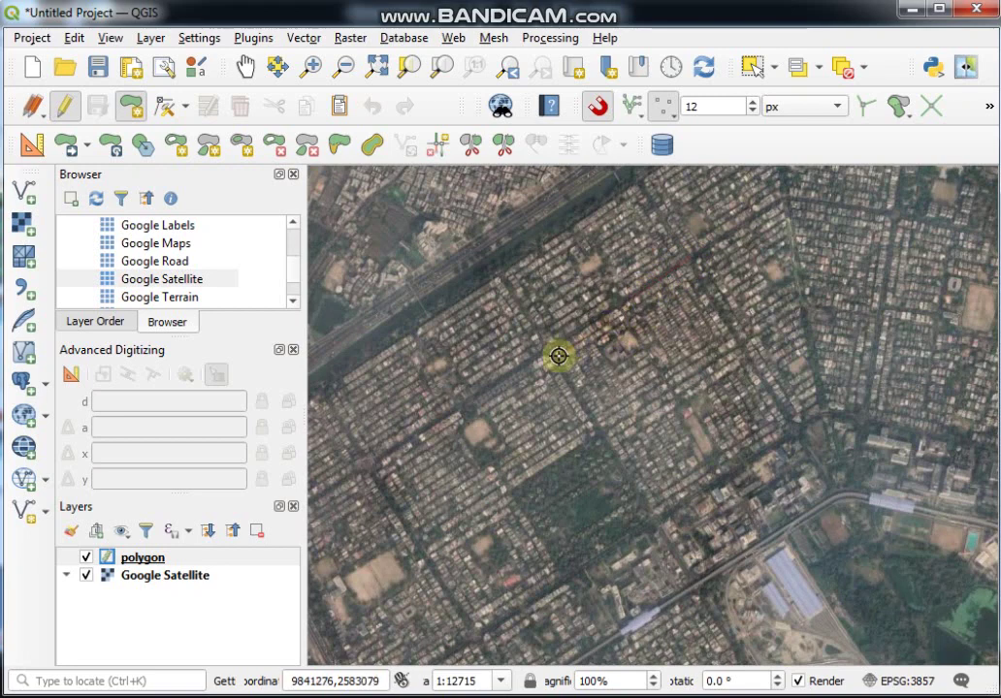
pyautogui.click(369, 463)
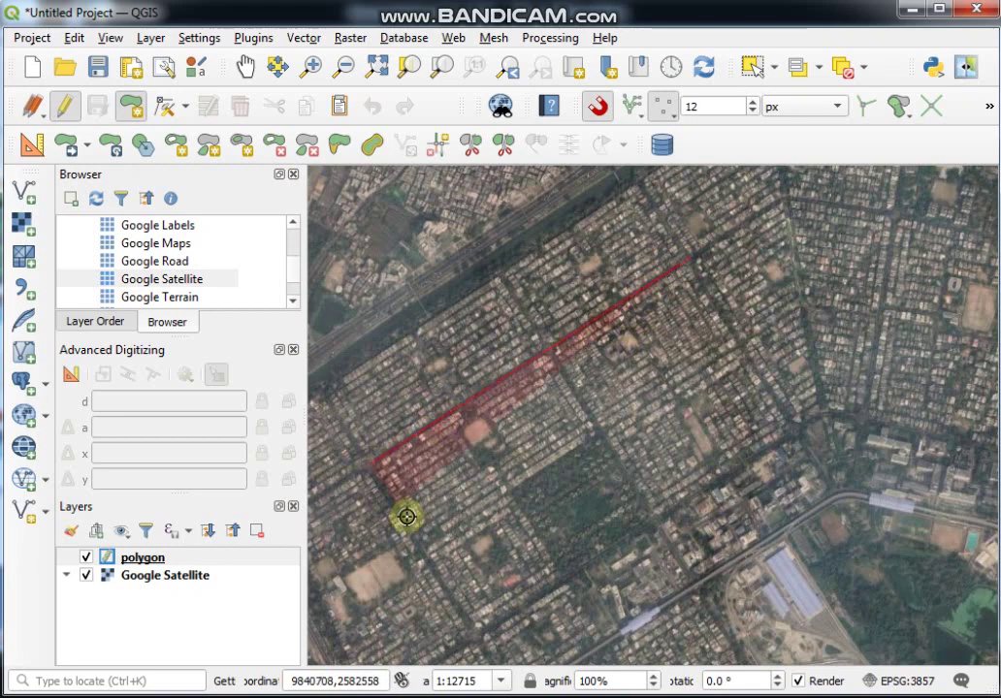
pyautogui.click(479, 632)
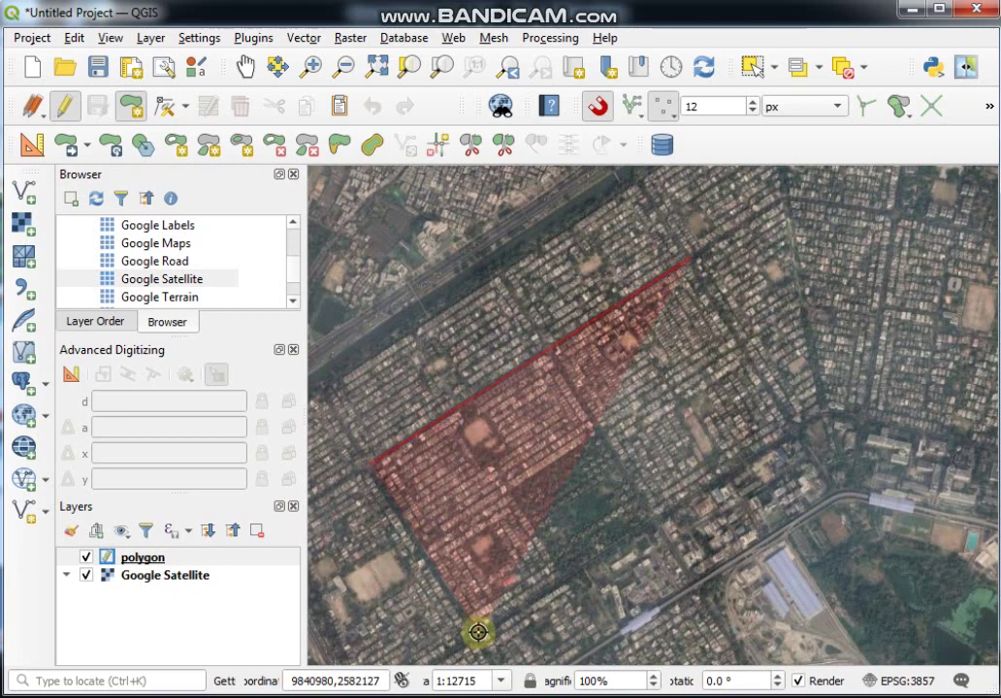
pyautogui.click(792, 422)
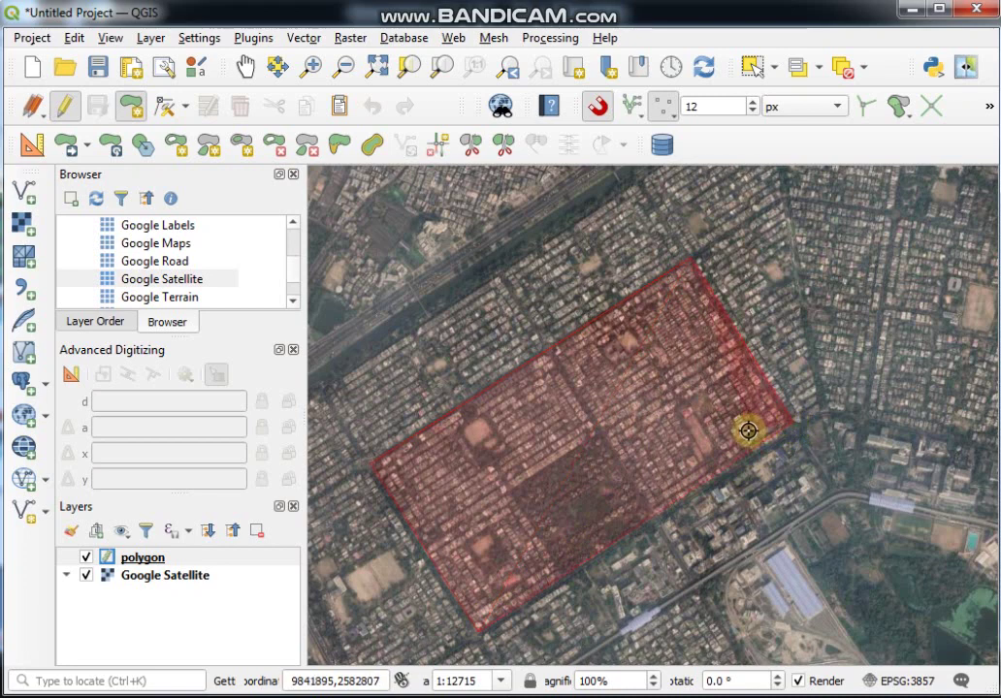
pyautogui.rightClick(747, 431)
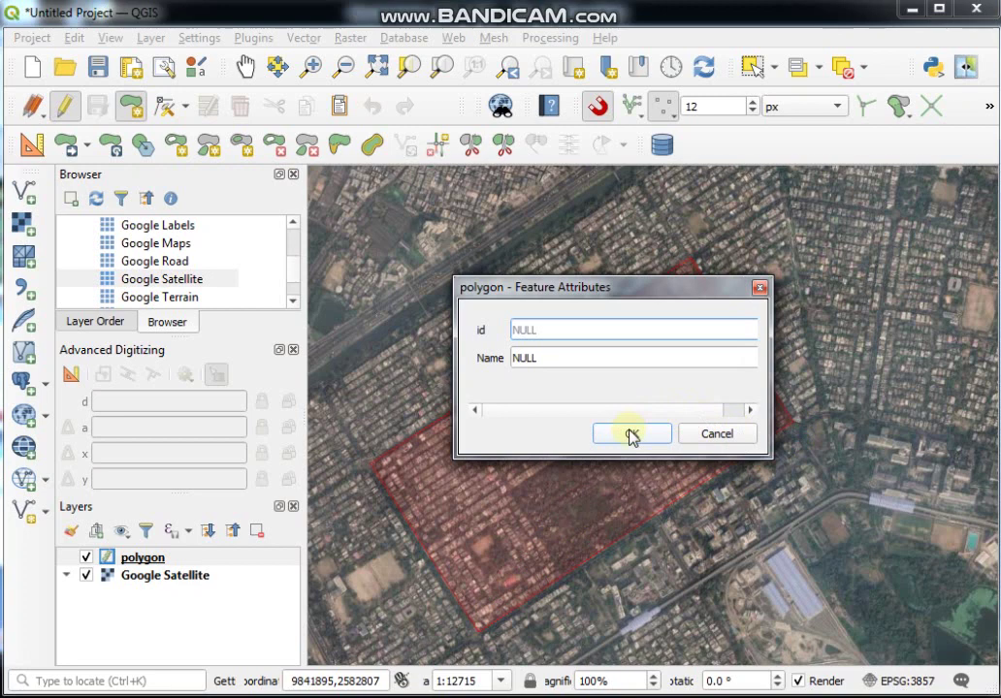
# - Give the new polygon feature id 1 and Name AA, and save its attributes
pyautogui.write('1')
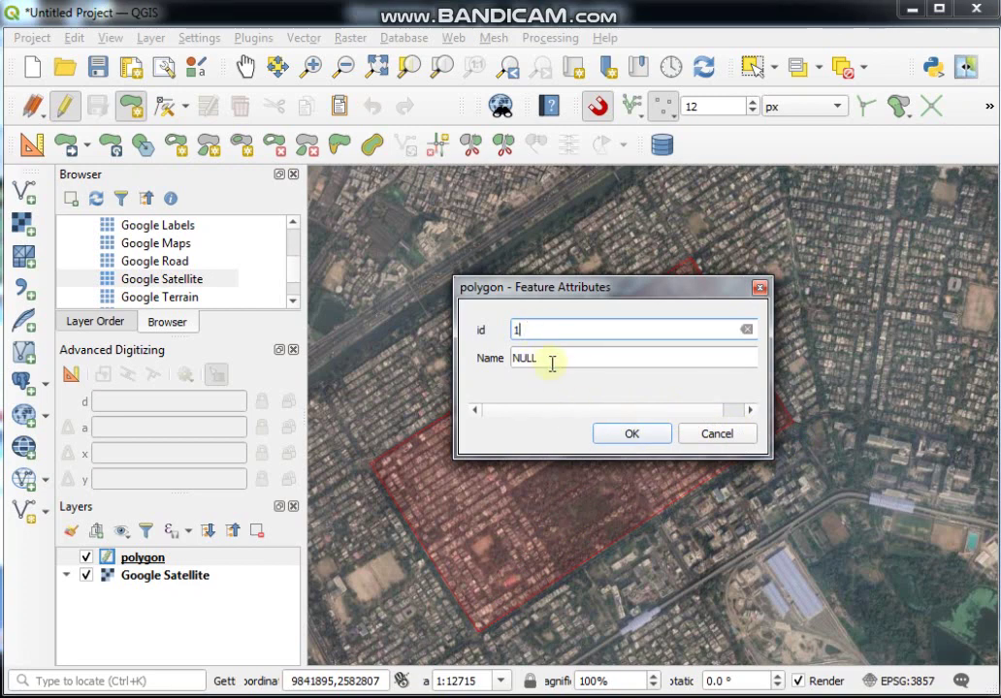
pyautogui.click(548, 360)
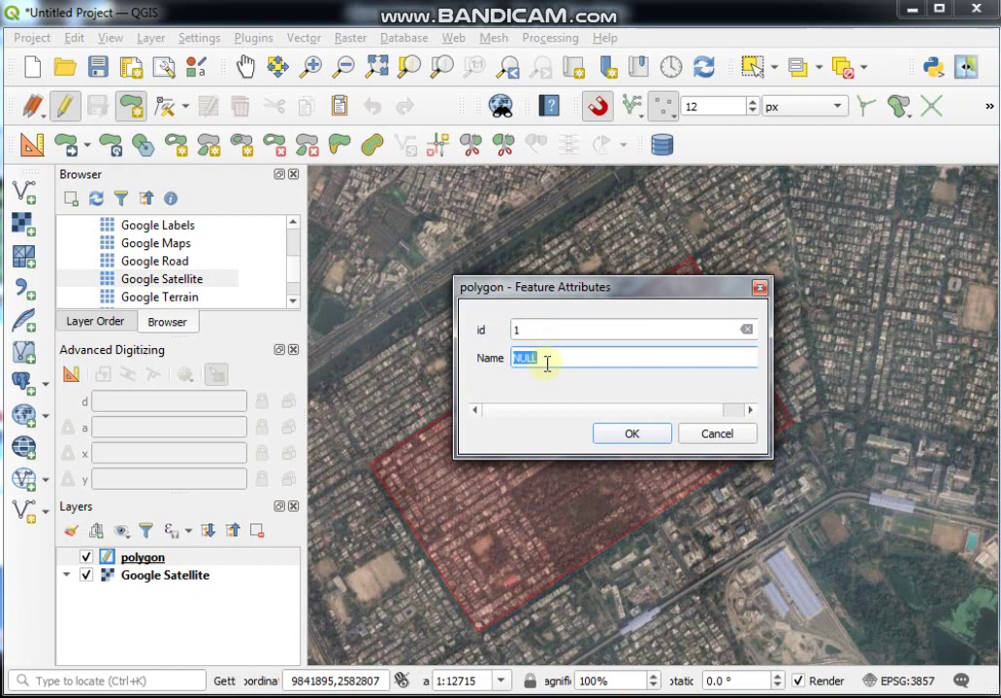
pyautogui.write('AA')
pyautogui.click(631, 434)
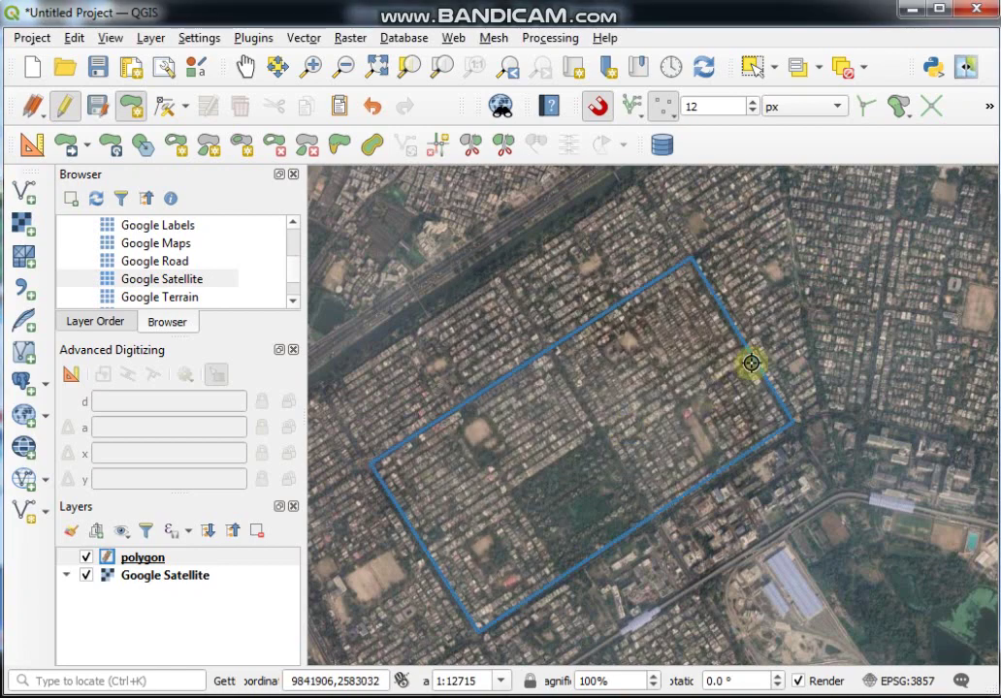
# - Switch snapping off and back on with the block northeast of the finished polygon in view
pyautogui.scroll(-1, 750, 357)
pyautogui.scroll(1, 771, 300)
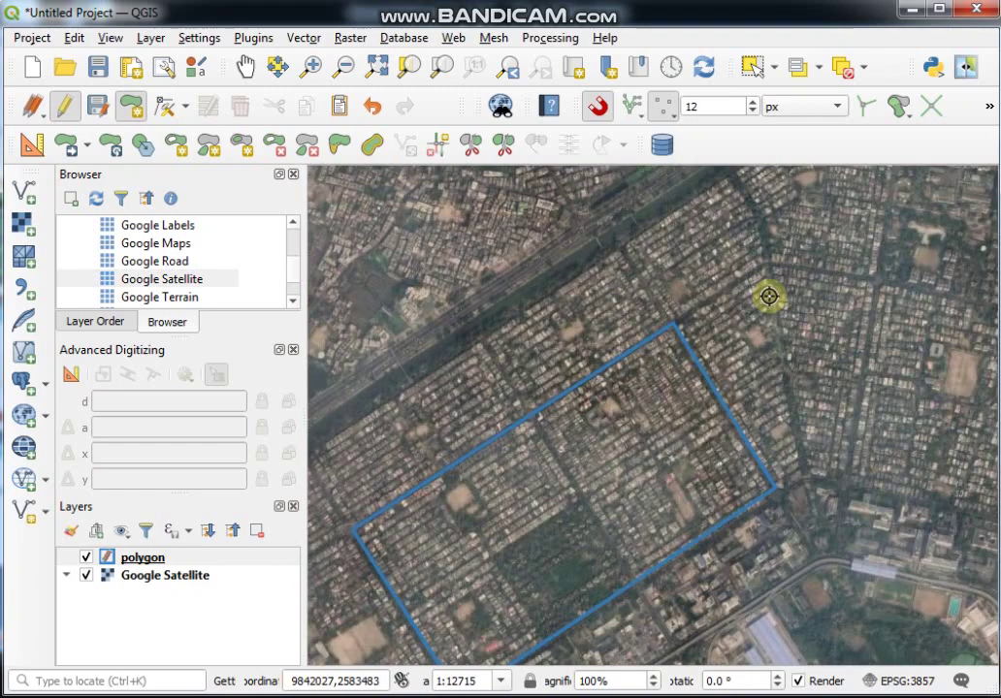
pyautogui.moveTo(807, 326); pyautogui.dragTo(634, 385)
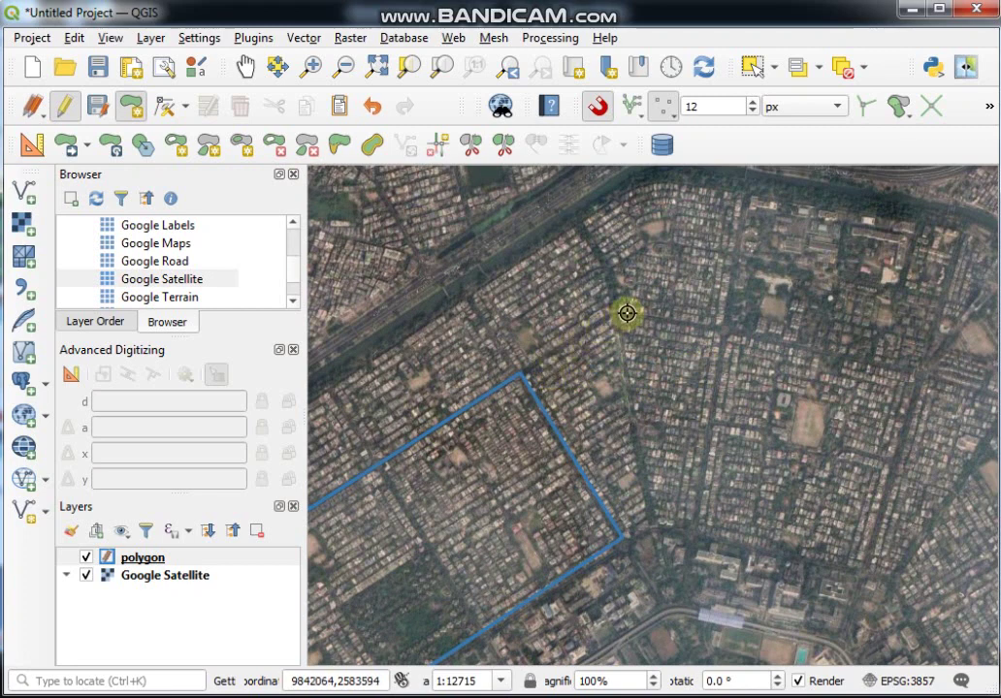
pyautogui.press('s')
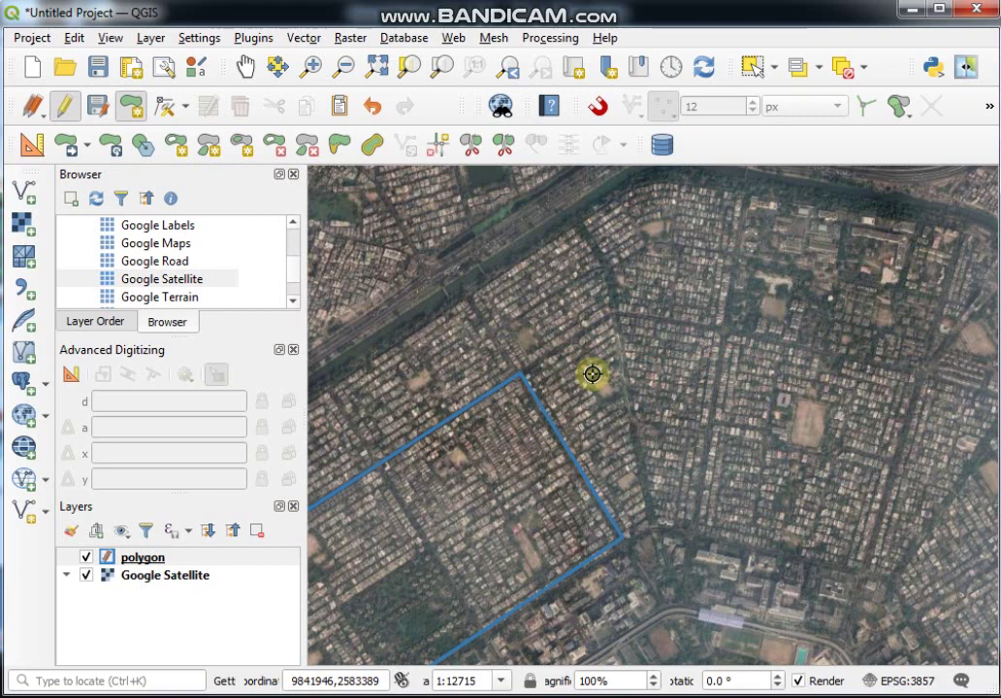
pyautogui.click(599, 108)
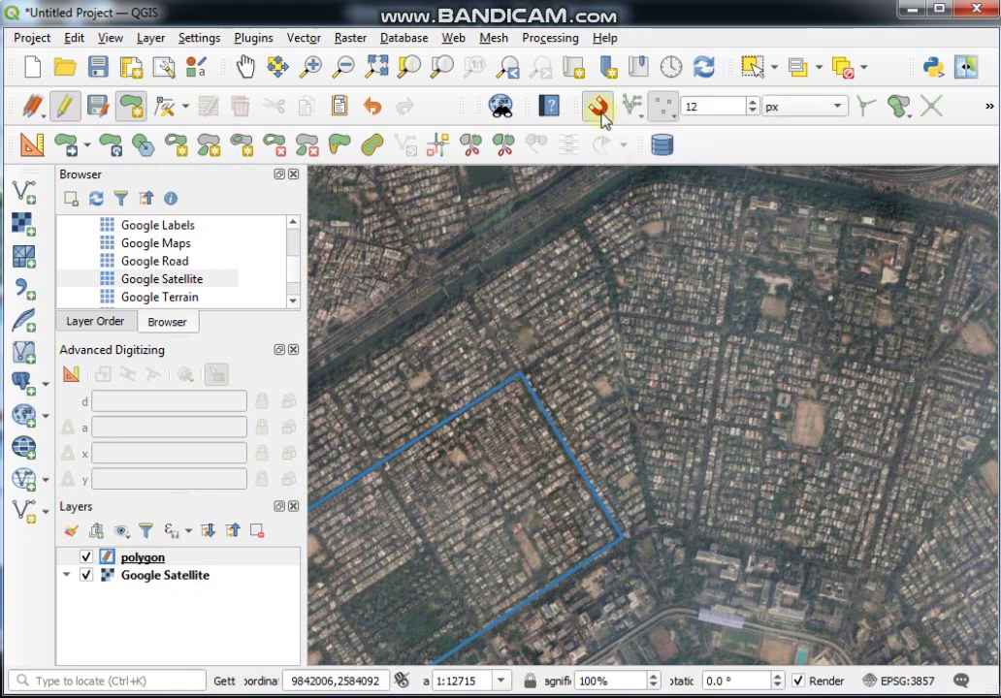
# - Turn on overlap avoidance and digitize a four-corner polygon around the wedge-shaped block adjoining the first polygon's northeast edge, snapping to its eastern corner
pyautogui.click(908, 115)
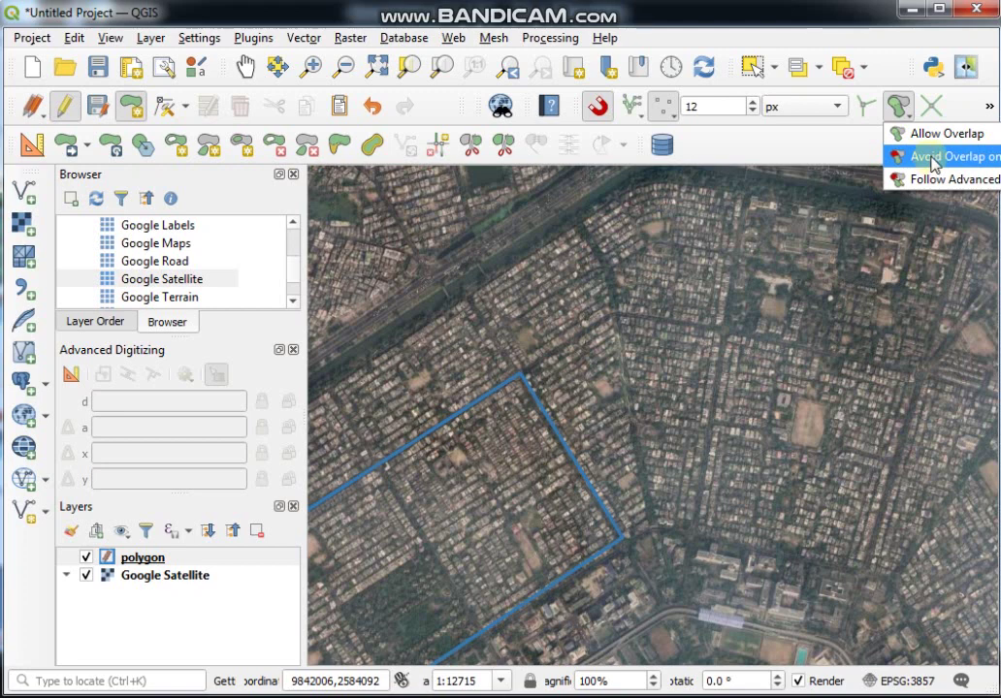
pyautogui.click(931, 158)
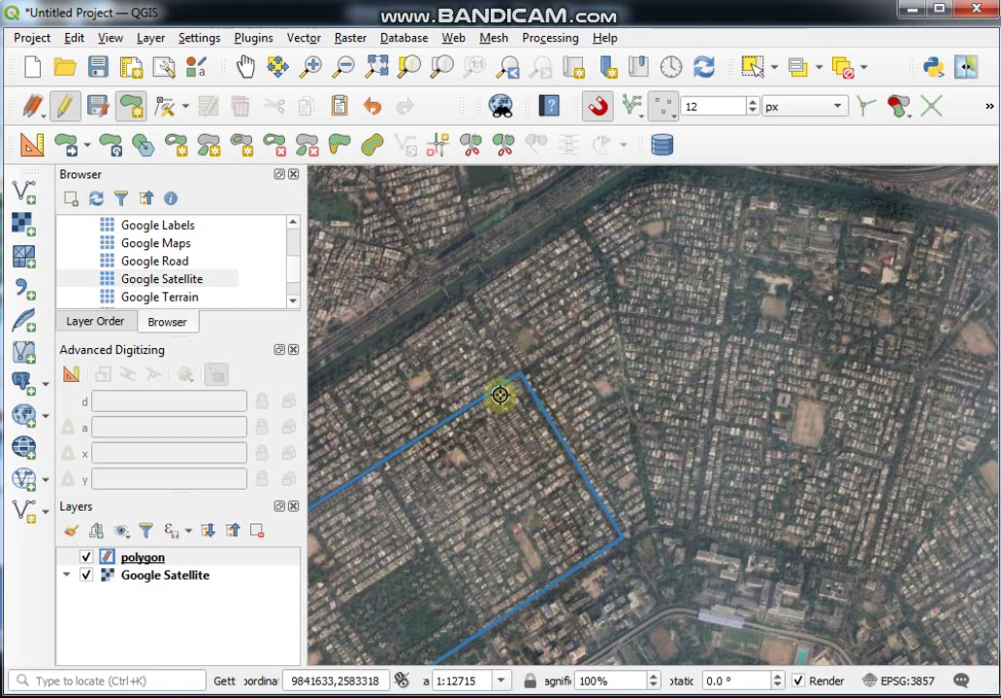
pyautogui.click(500, 386)
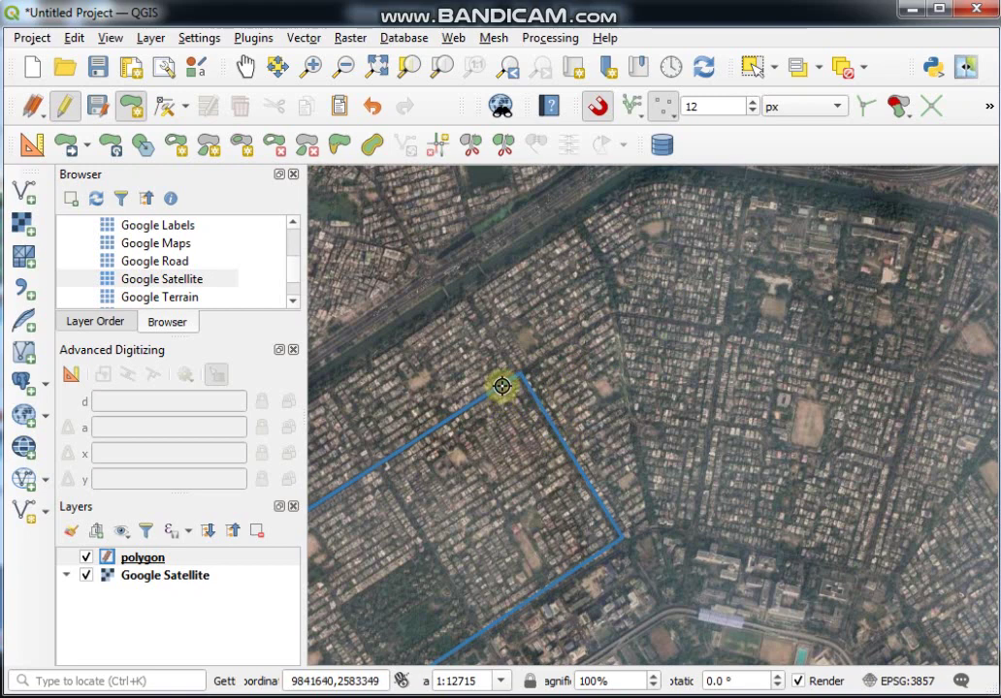
pyautogui.click(613, 316)
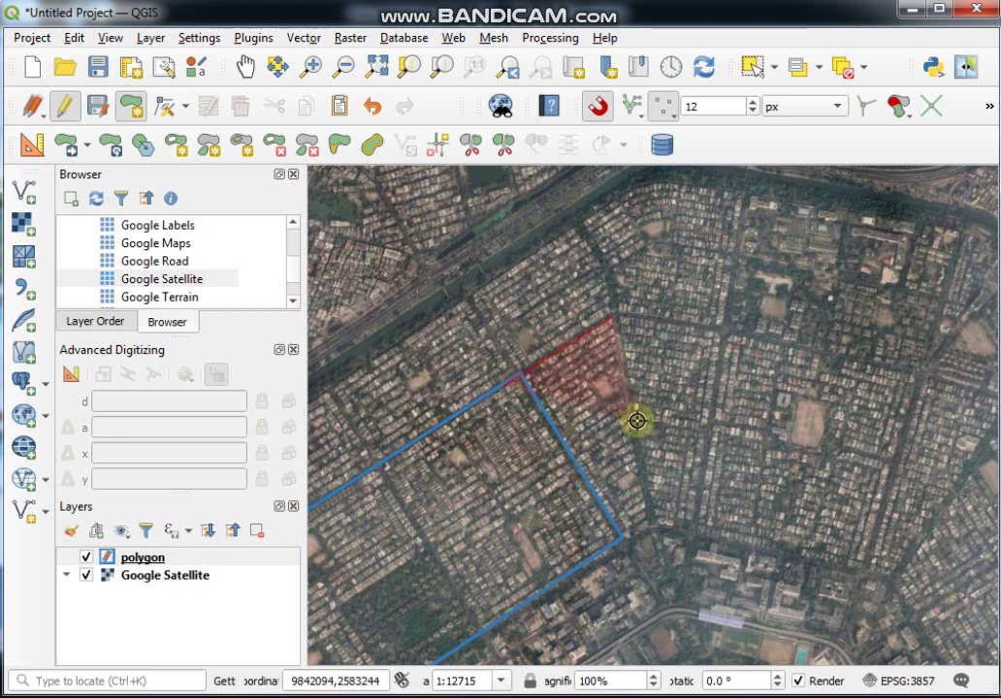
pyautogui.click(651, 521)
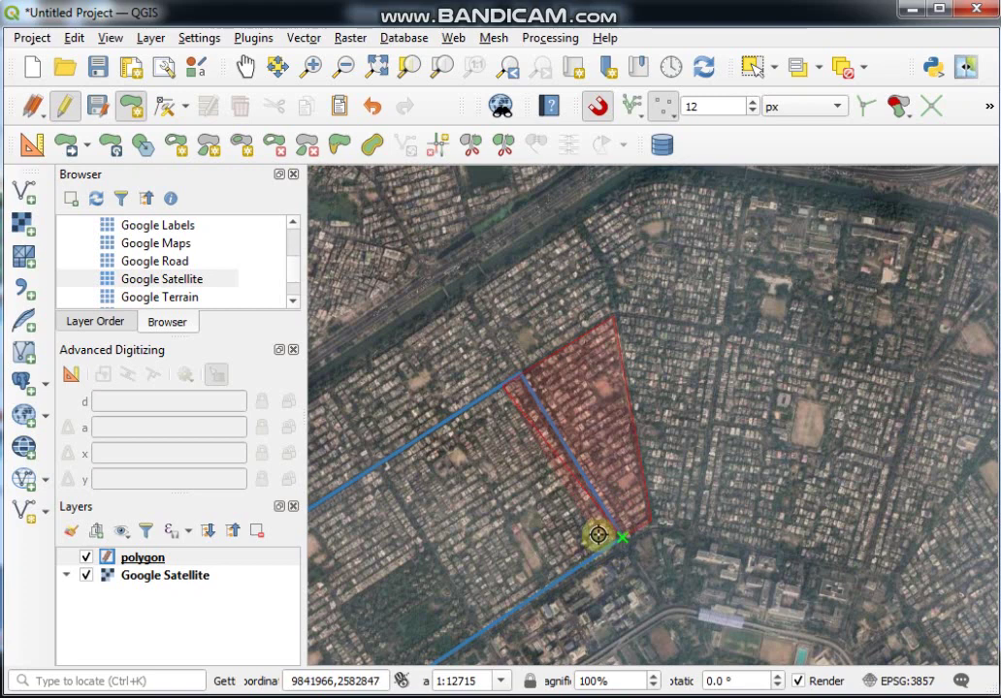
pyautogui.rightClick(597, 536)
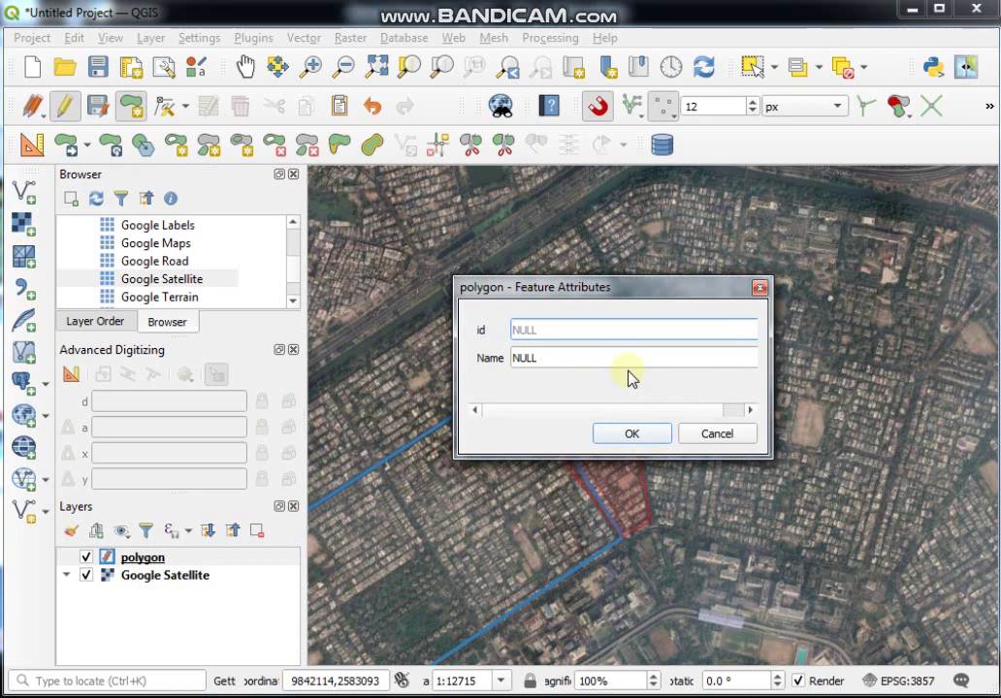
# - Give the new polygon feature id 2 and Name BB, and save its attributes
pyautogui.write('2')
pyautogui.click(578, 357)
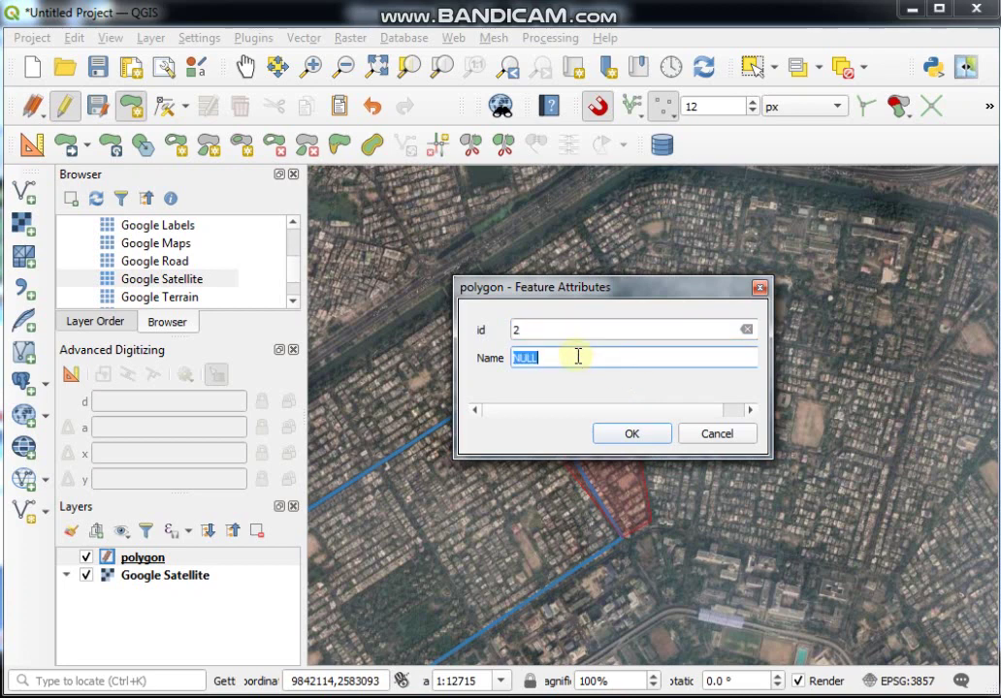
pyautogui.write('BB')
pyautogui.click(632, 434)
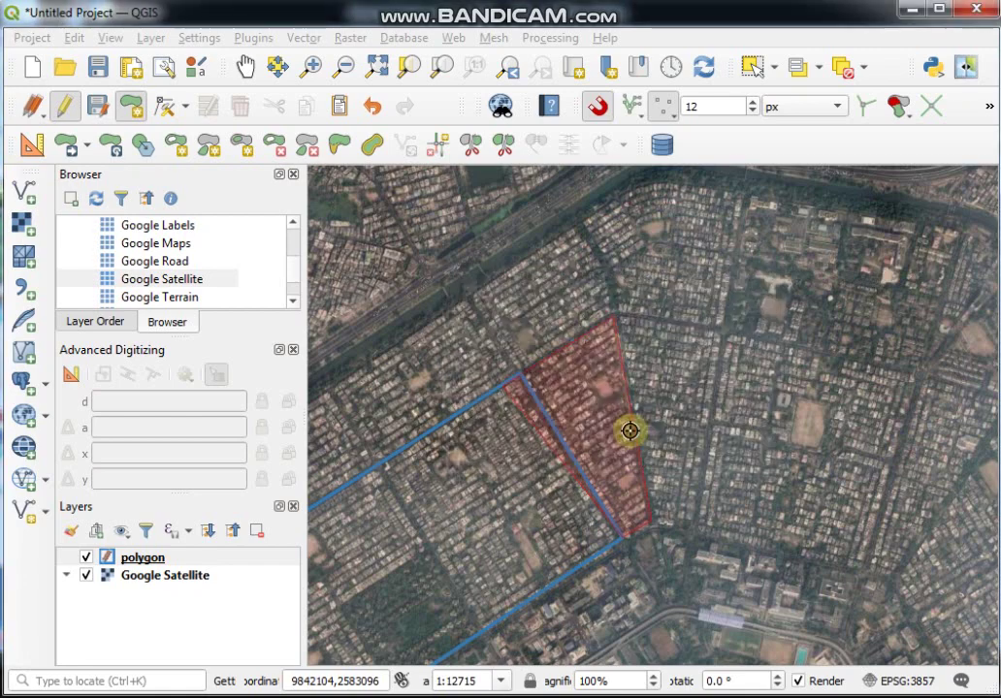
# - Examine the shared boundary between the two polygons up close near the roundabout, checking for overlaps or gaps
pyautogui.scroll(2, 554, 372)
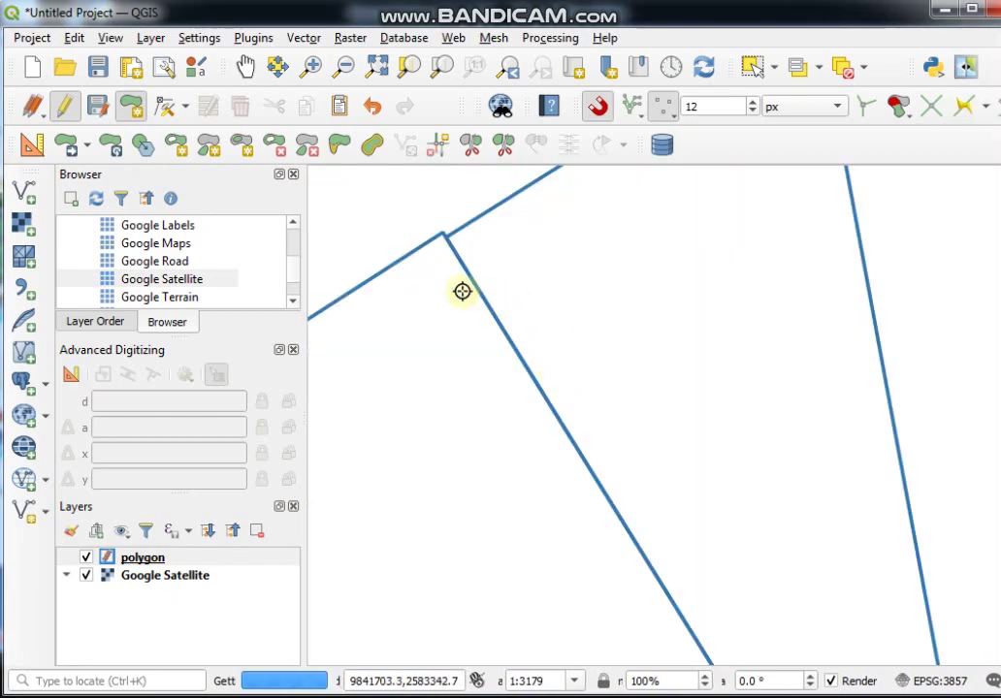
pyautogui.scroll(1, 462, 290)
pyautogui.press('Up')
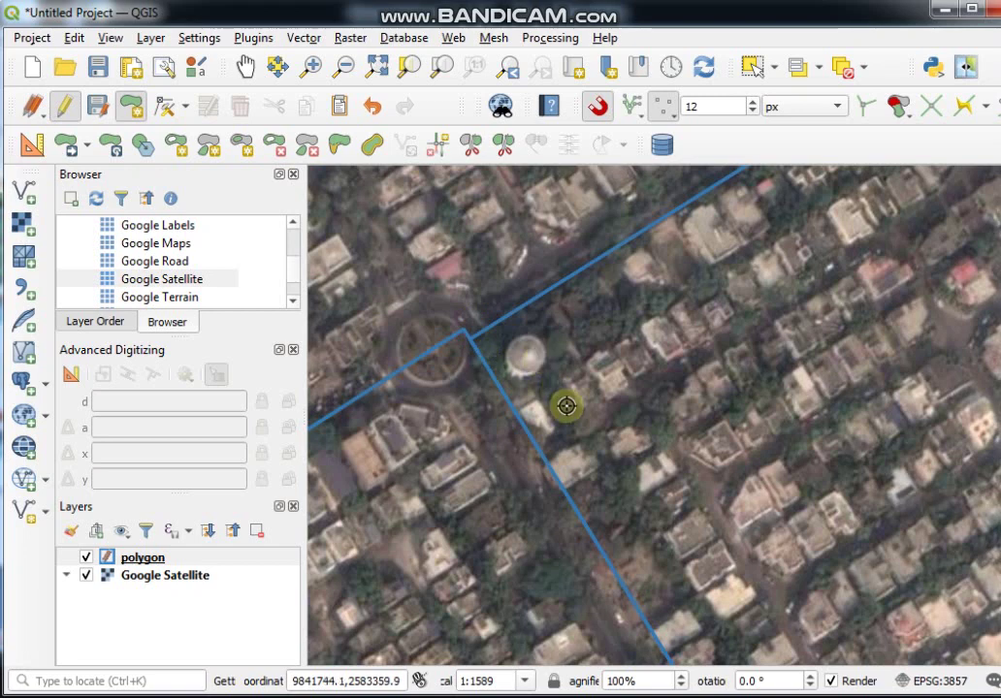
pyautogui.press('Down')
pyautogui.press('Up')
pyautogui.press('Left')
pyautogui.scroll(2, 569, 414)
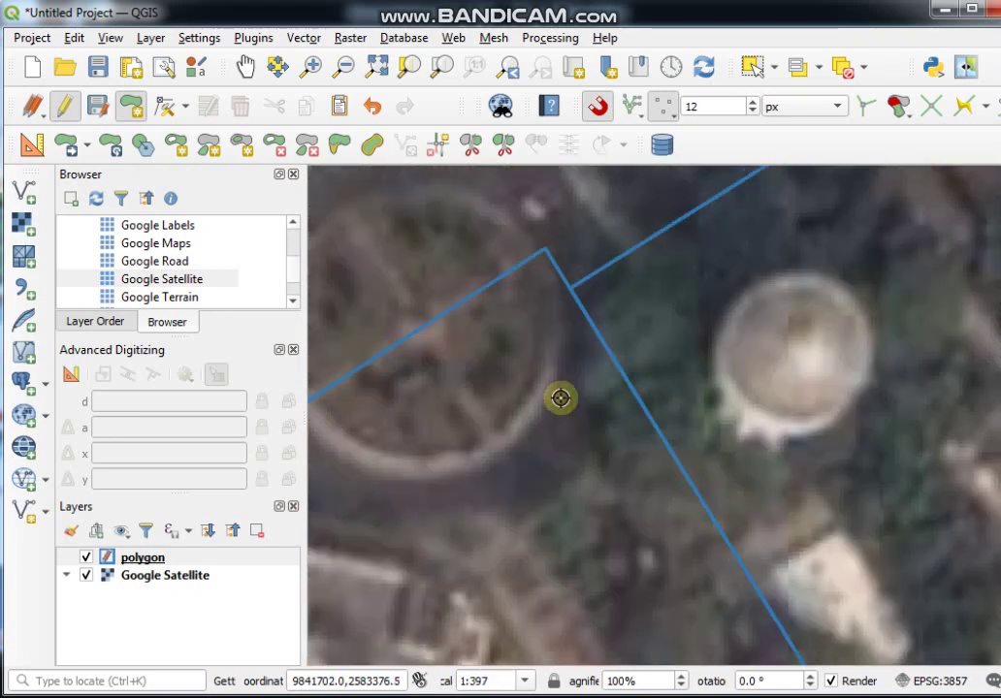
pyautogui.scroll(1, 601, 315)
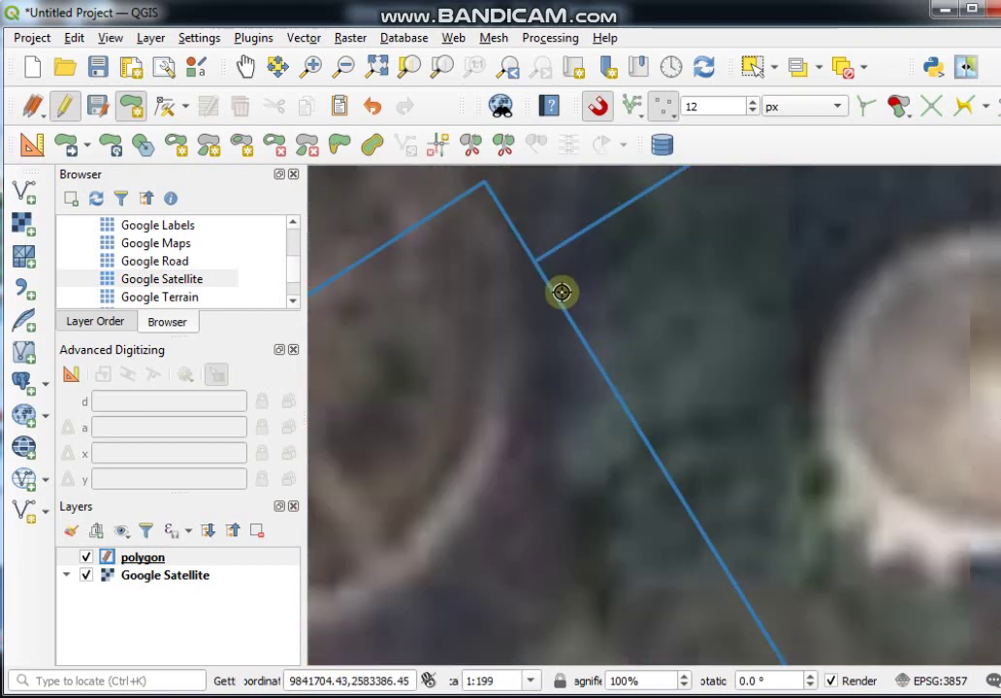
pyautogui.scroll(-1, 562, 305)
pyautogui.press('Right')
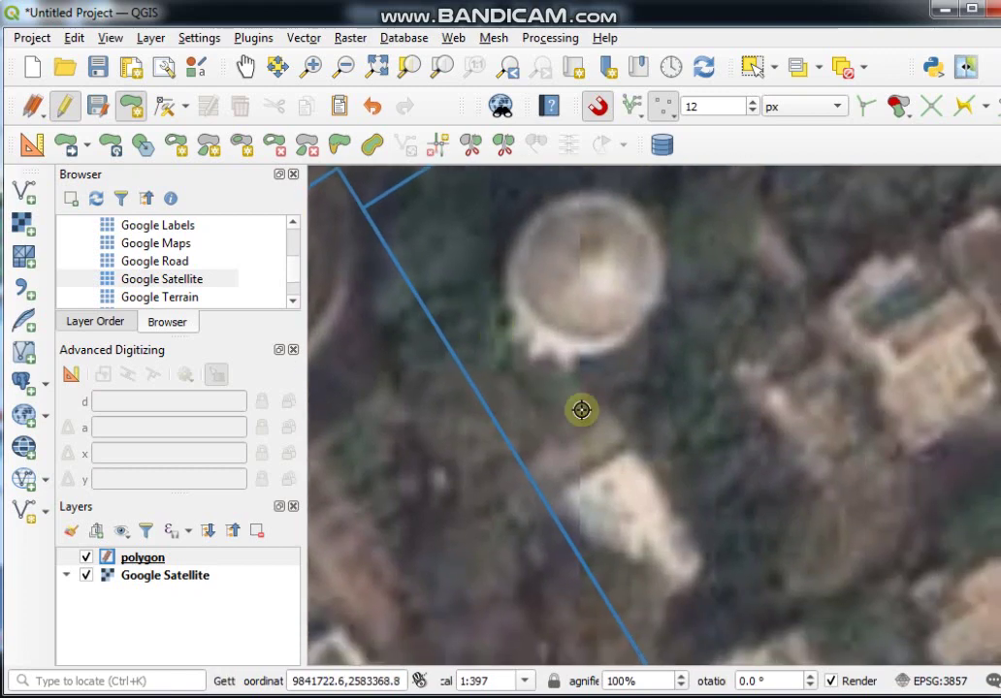
pyautogui.scroll(-2, 621, 405)
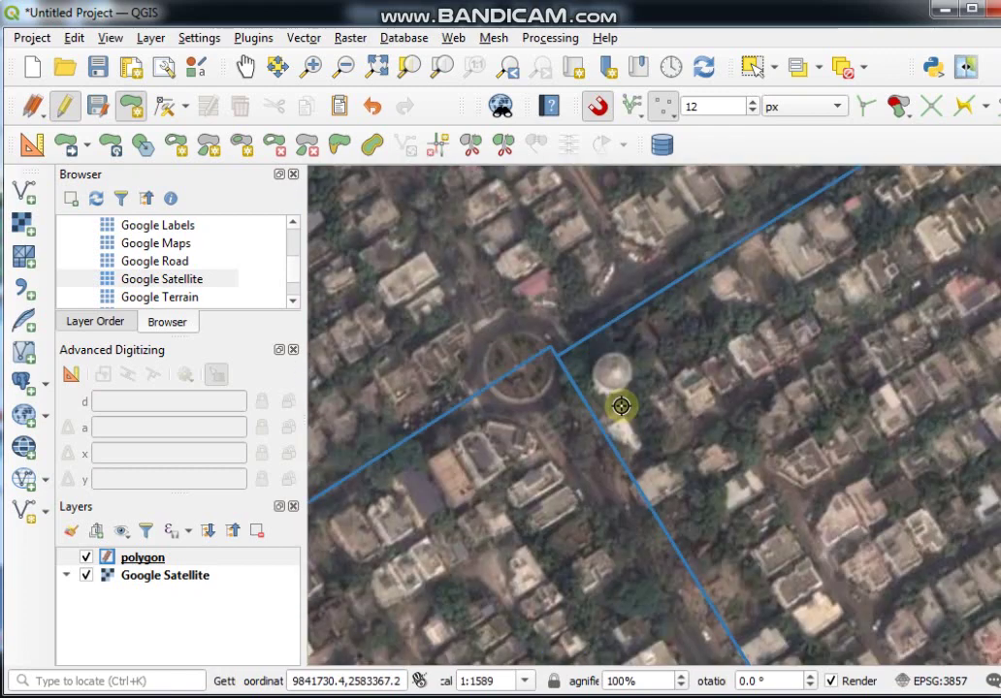
pyautogui.moveTo(699, 369); pyautogui.dragTo(537, 496)
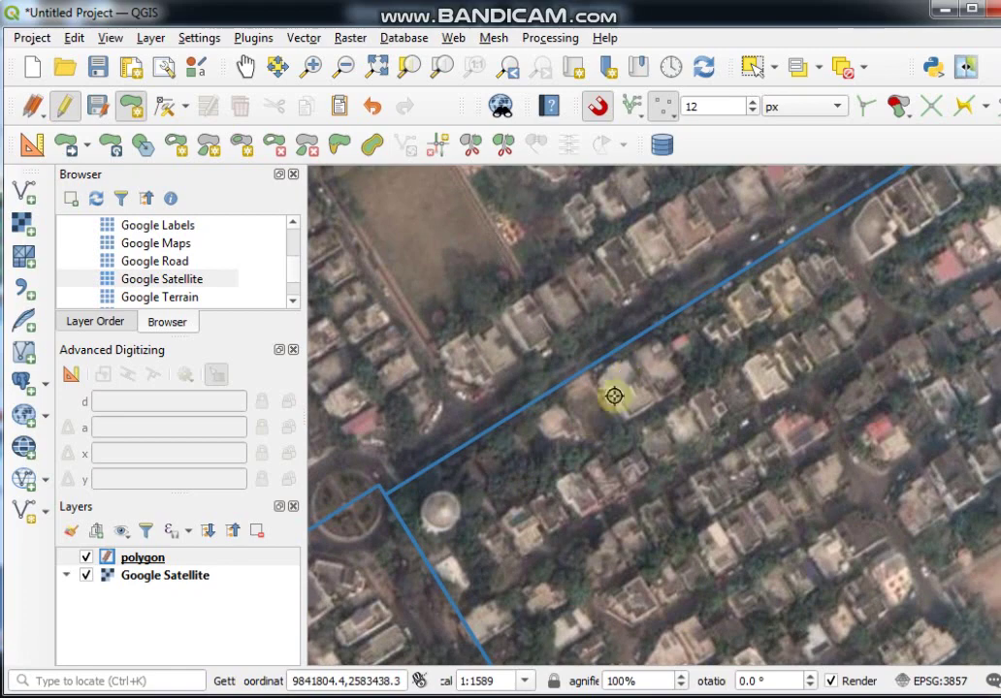
pyautogui.press('Left')
pyautogui.press('Down')
pyautogui.press('Down')
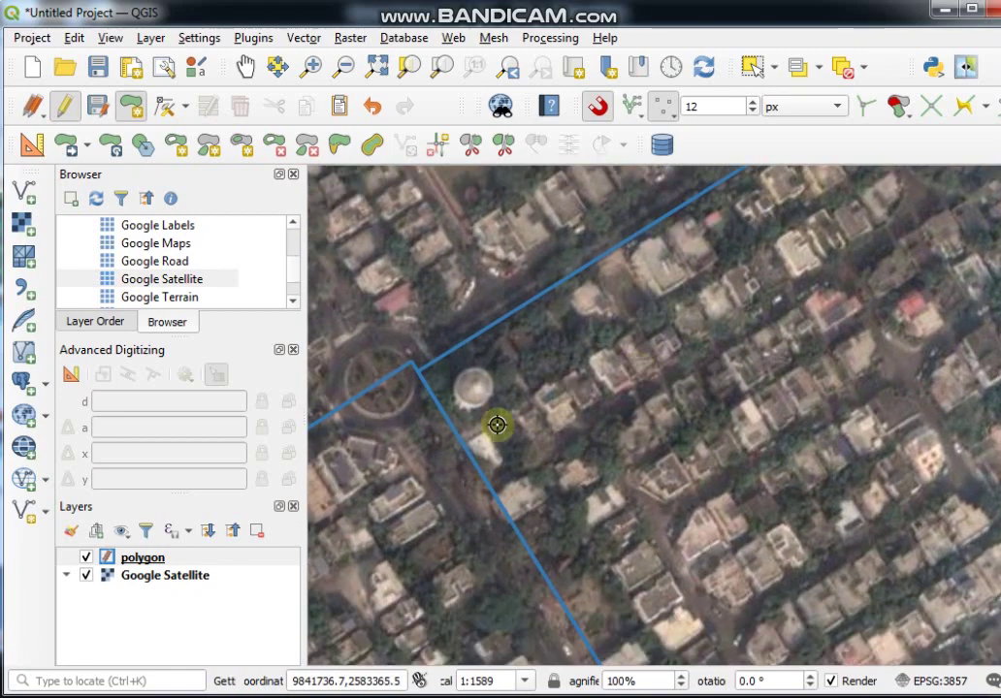
pyautogui.scroll(-1, 516, 326)
pyautogui.scroll(2, 515, 326)
pyautogui.moveTo(461, 279); pyautogui.dragTo(531, 340)
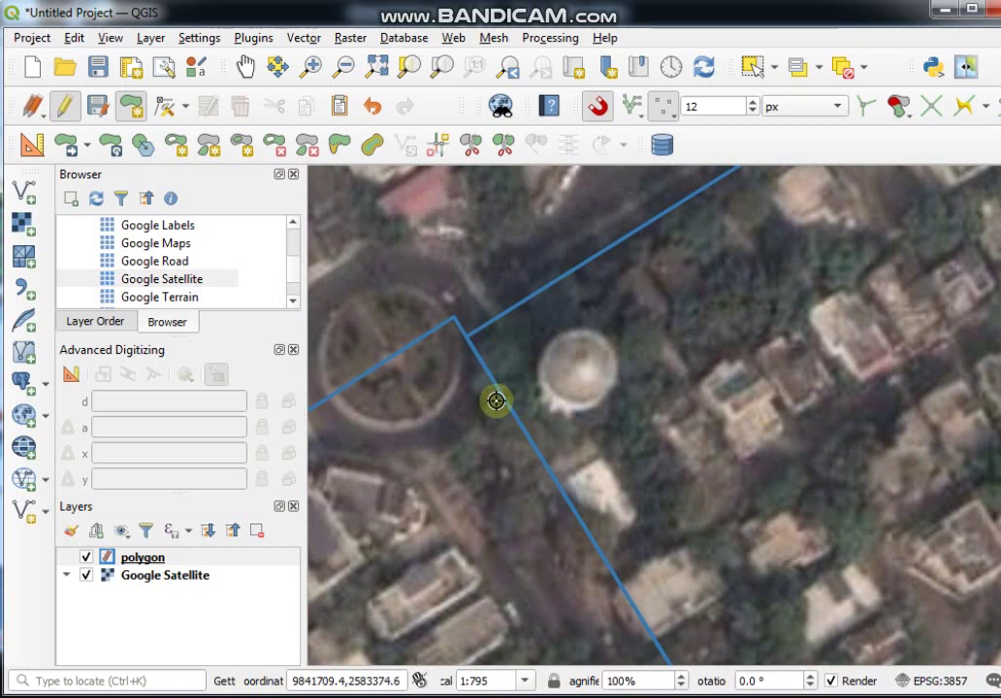
pyautogui.scroll(-5, 496, 400)
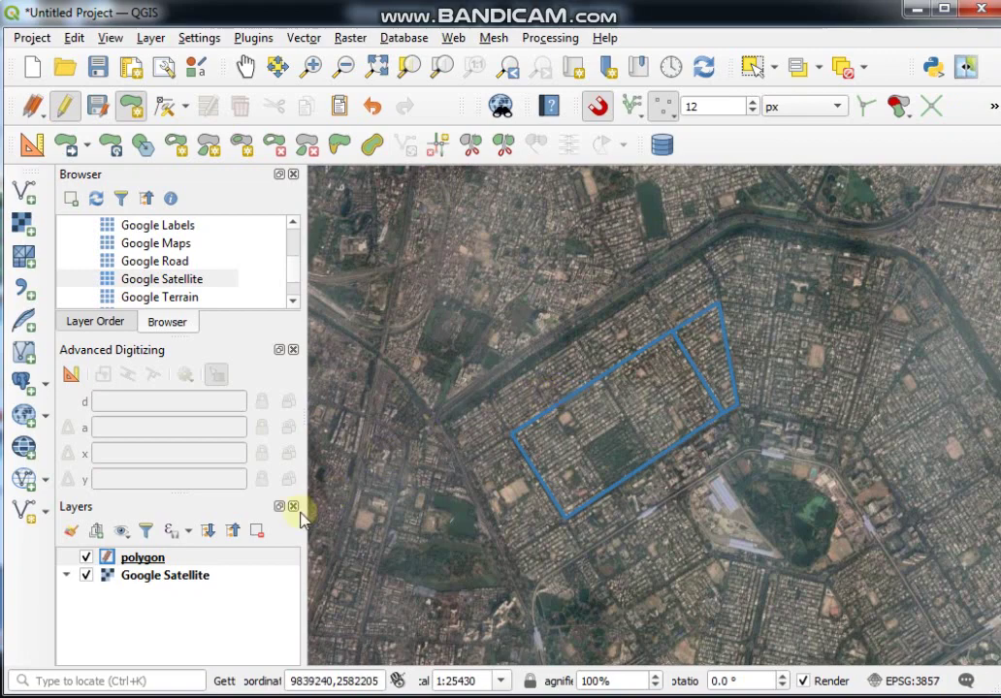
# - Hide the Google Satellite layer and select both polygon features
pyautogui.click(86, 577)
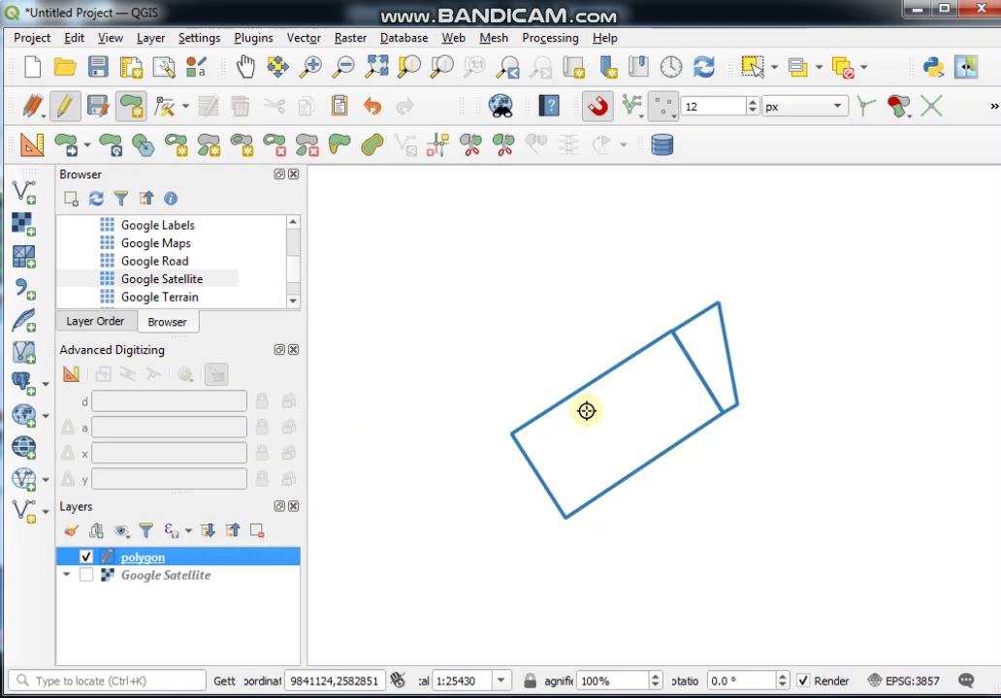
pyautogui.moveTo(586, 411); pyautogui.dragTo(625, 377)
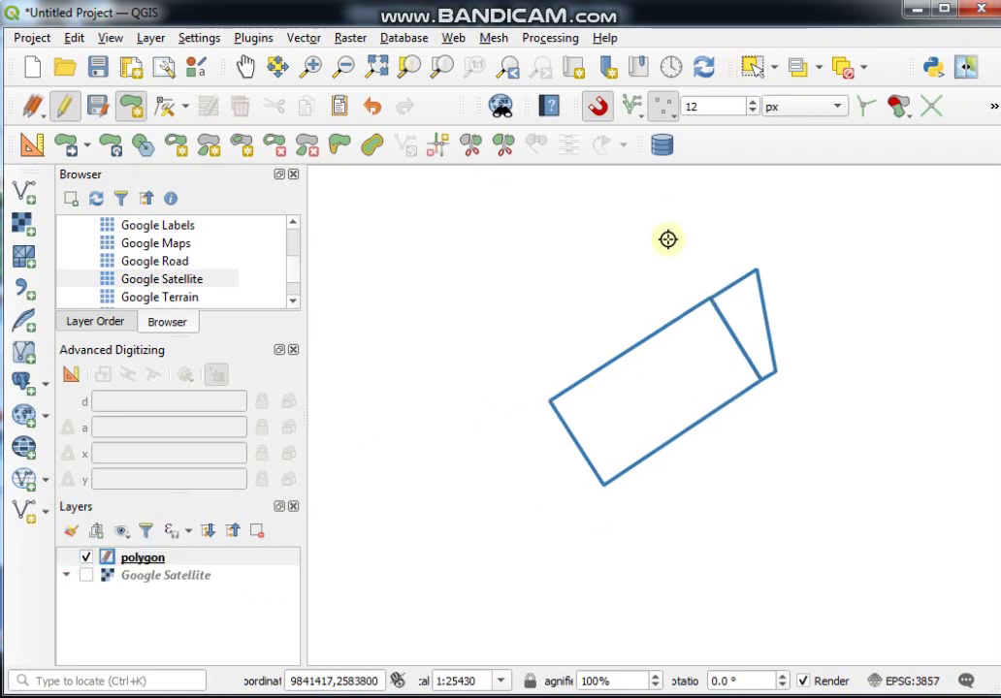
pyautogui.click(752, 68)
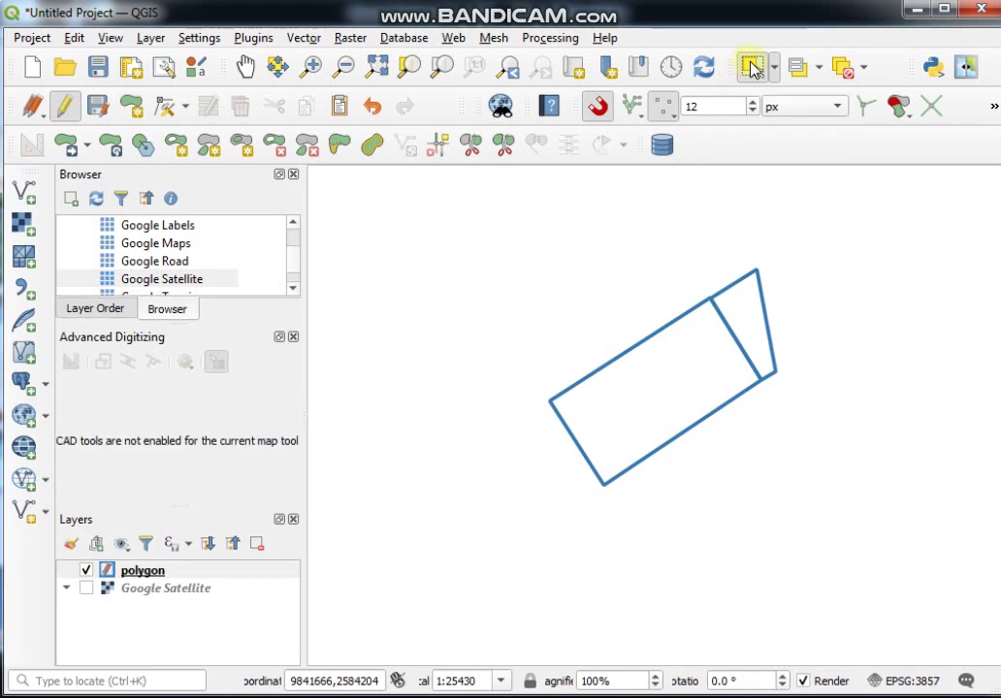
pyautogui.click(698, 387)
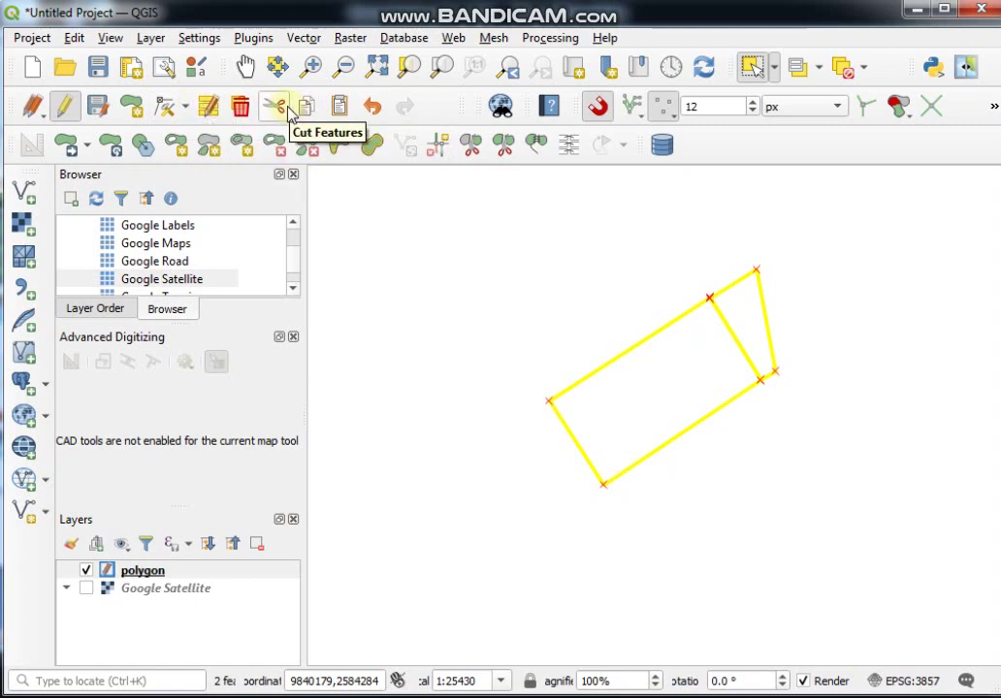
pyautogui.click(370, 109)
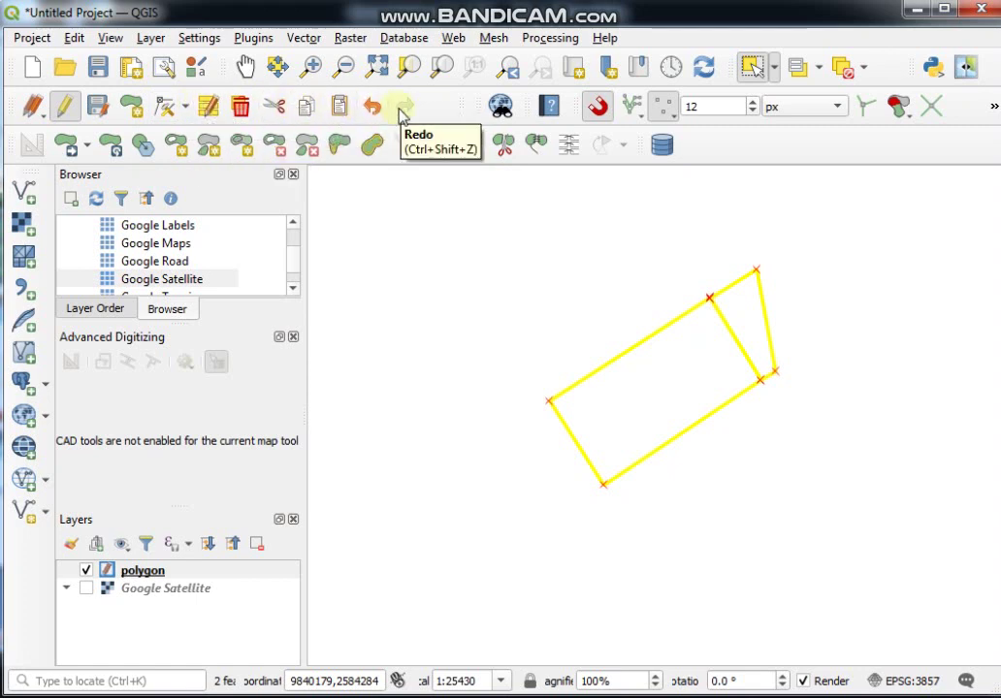
pyautogui.click(400, 112)
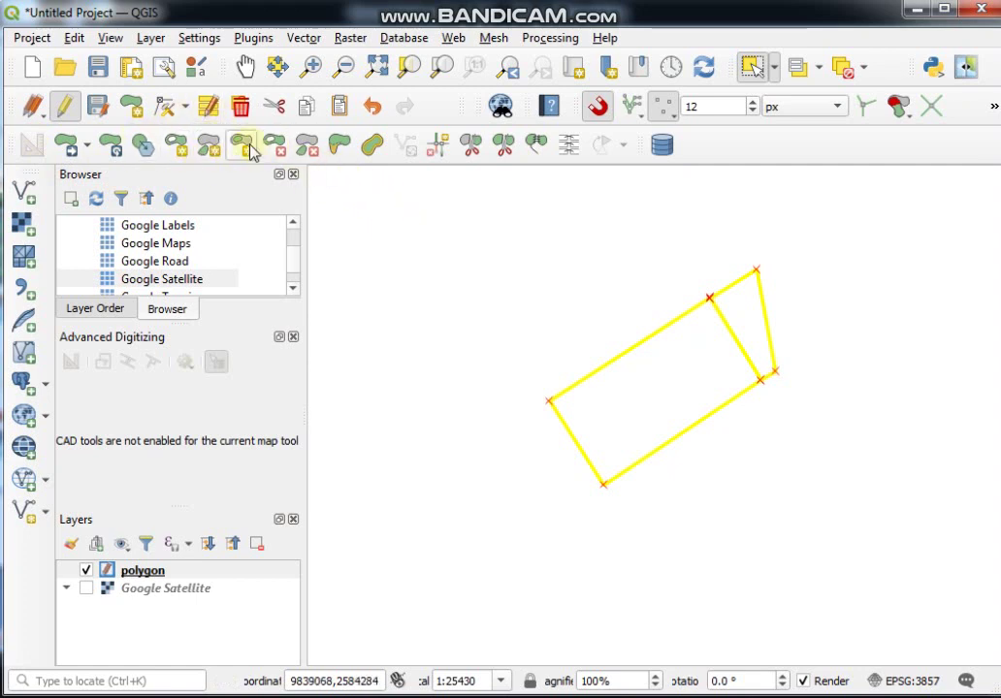
# - Add a vertex at the midpoint of the larger polygon's northwest edge with the Vertex Tool
pyautogui.click(165, 107)
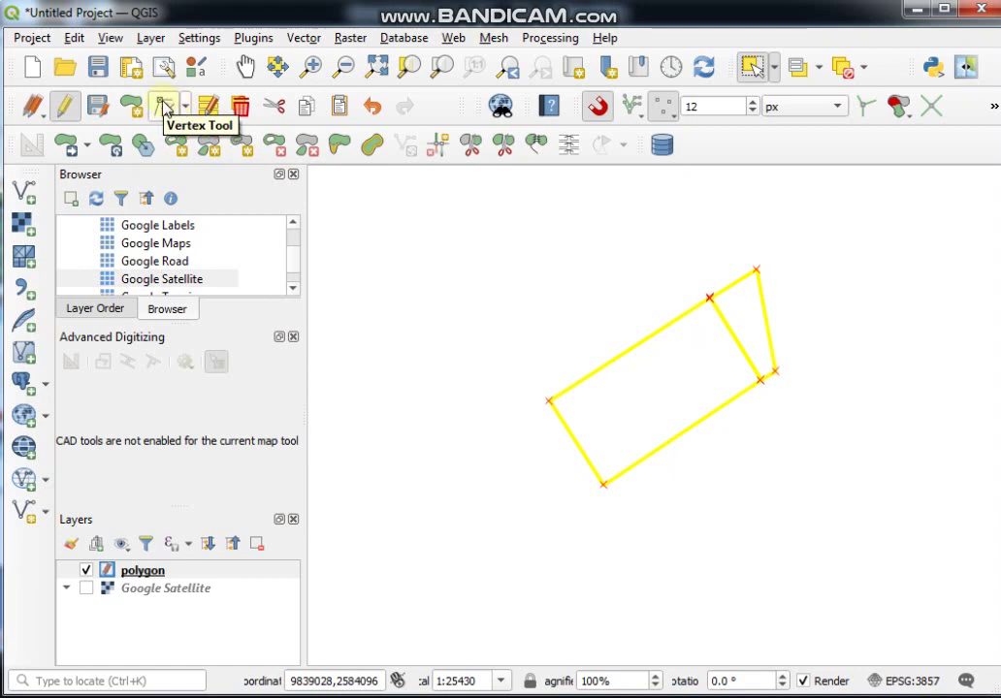
pyautogui.click(163, 105)
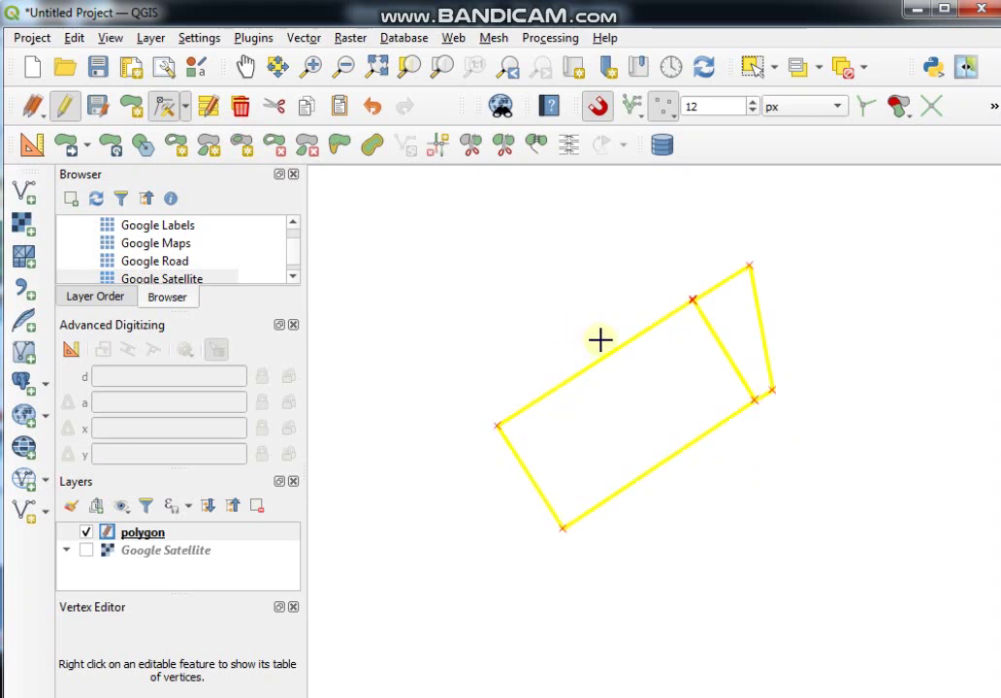
pyautogui.scroll(1, 599, 340)
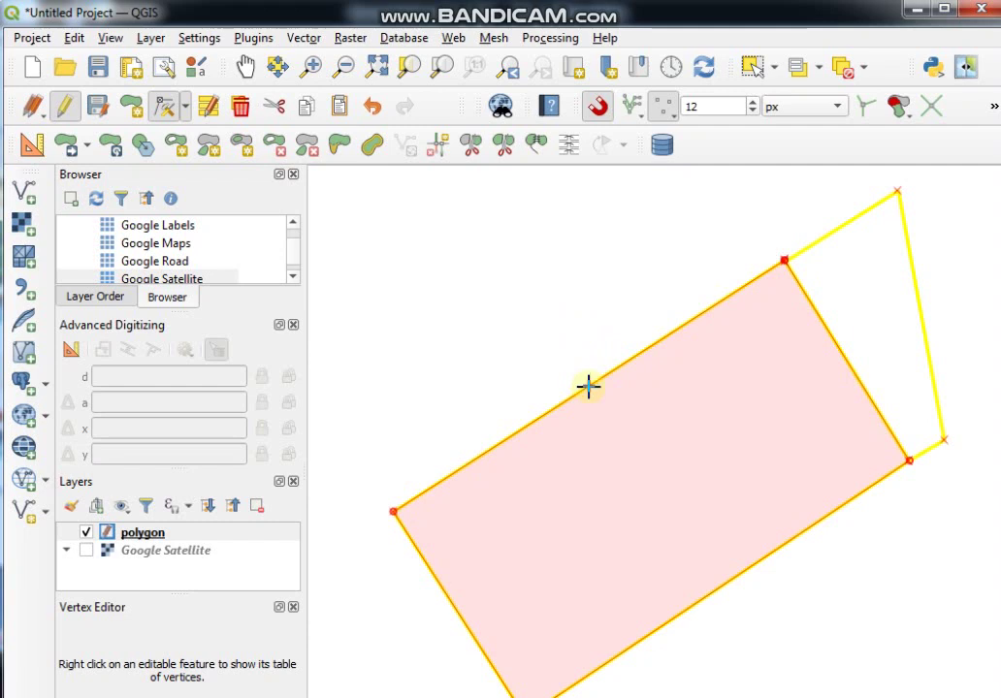
pyautogui.scroll(2, 564, 348)
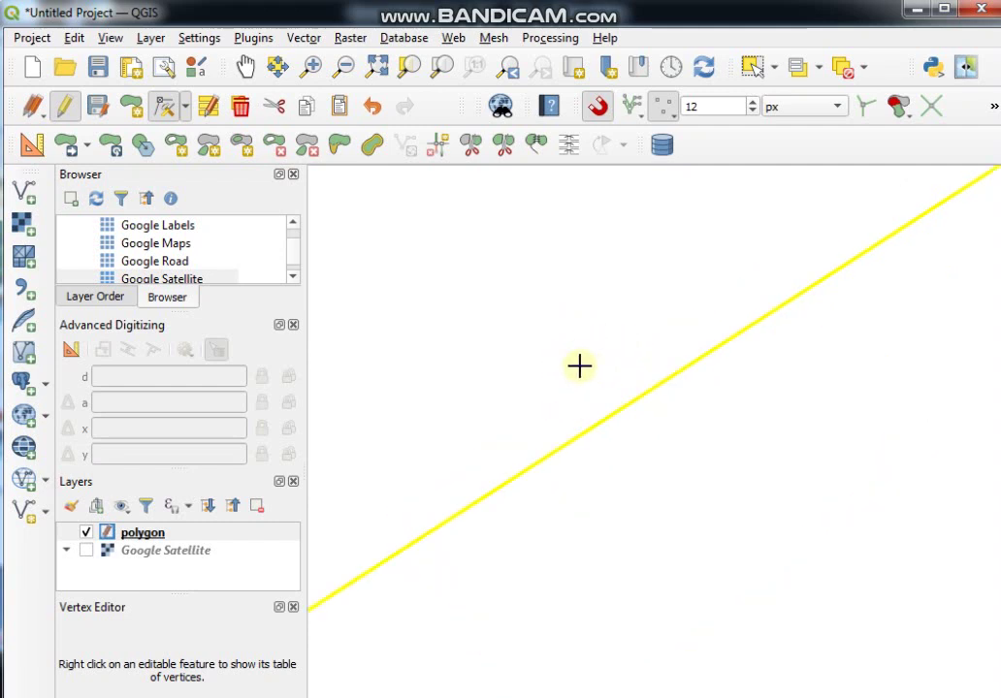
pyautogui.scroll(-2, 561, 267)
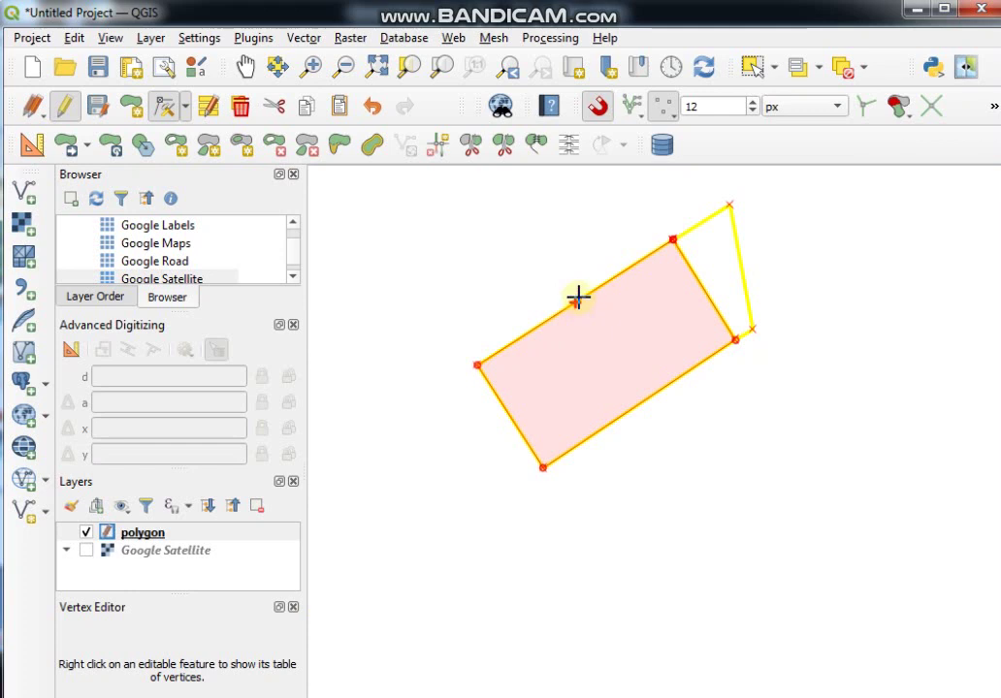
pyautogui.scroll(1, 578, 300)
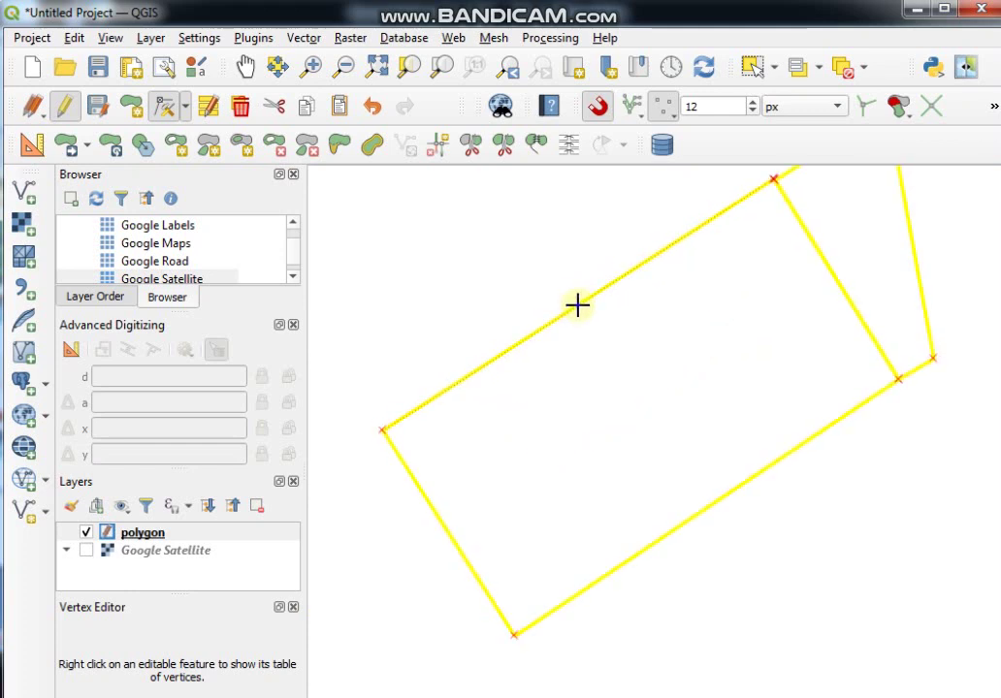
pyautogui.click(577, 305)
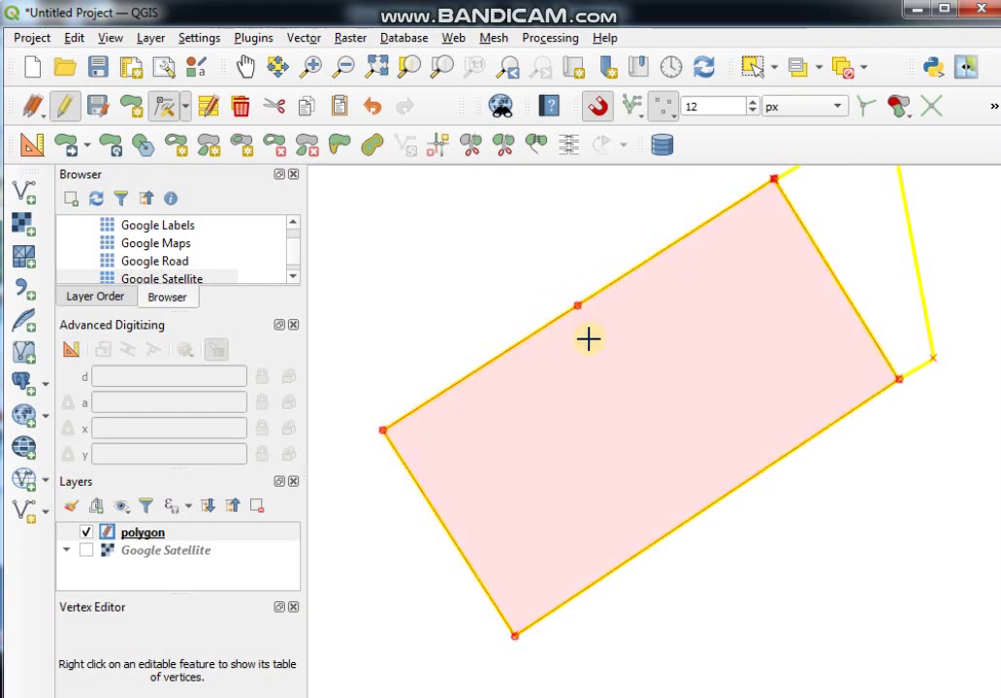
# - Delete the added midpoint vertex from the larger polygon's northwest edge
pyautogui.scroll(1, 526, 359)
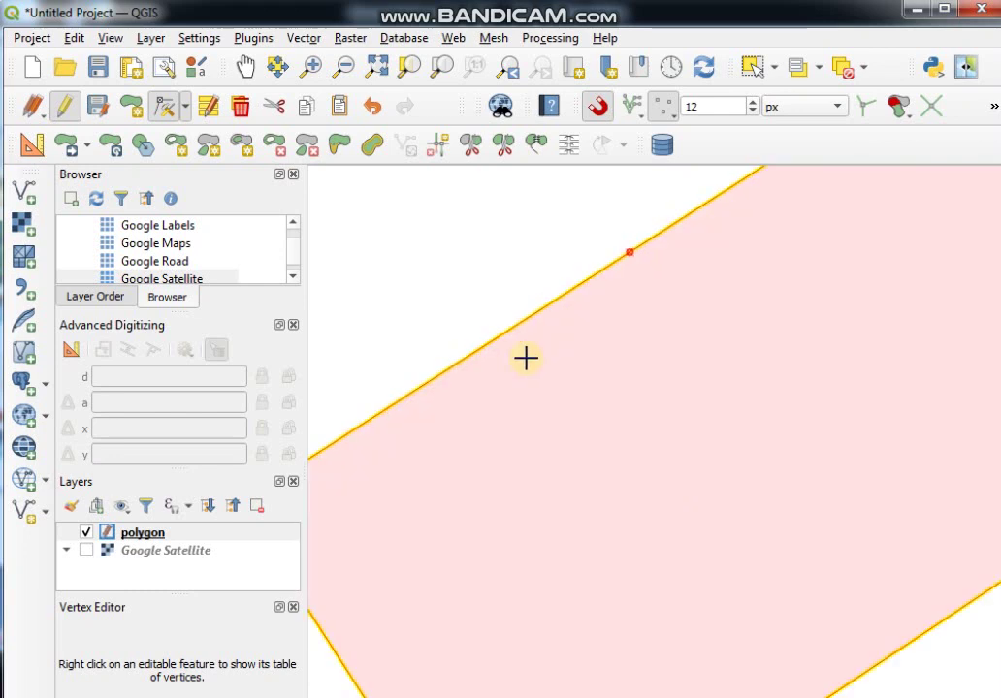
pyautogui.click(626, 253)
pyautogui.scroll(-1, 629, 253)
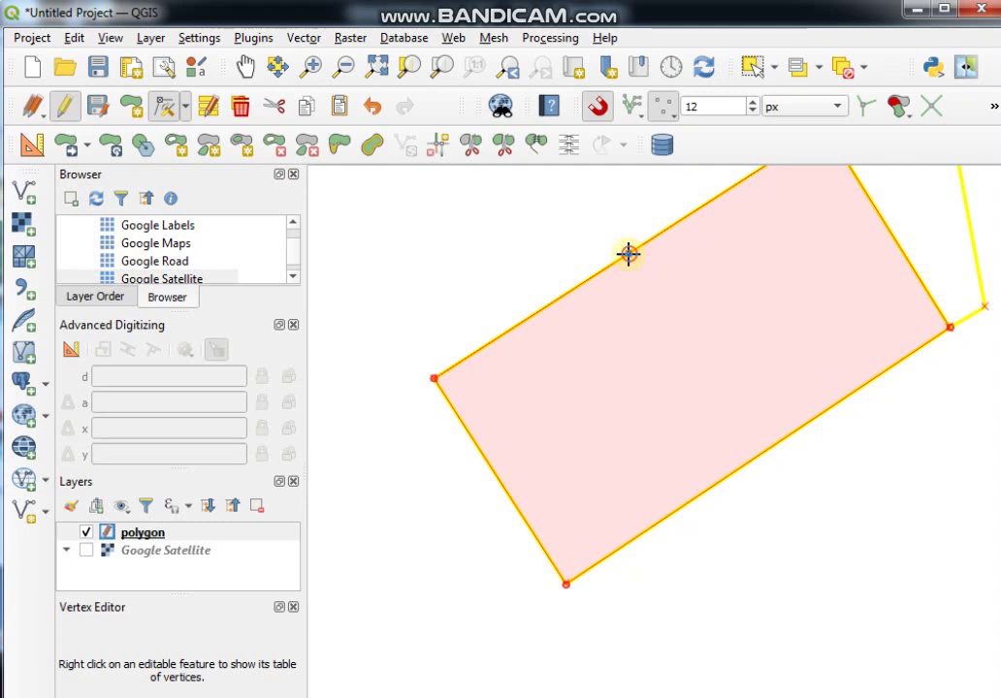
pyautogui.click(629, 254)
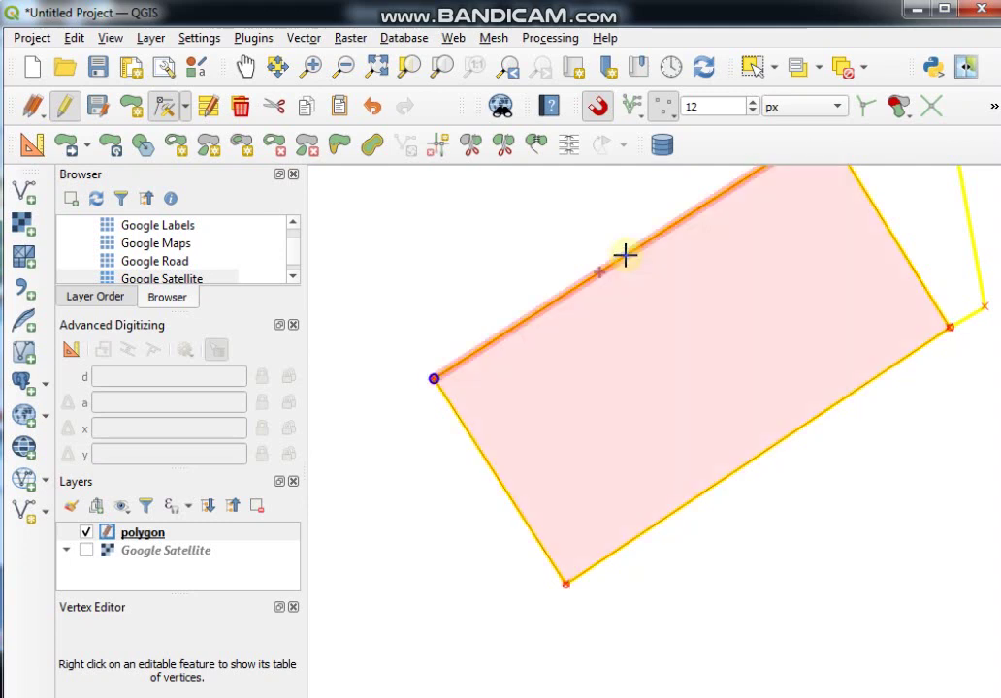
pyautogui.scroll(-1, 559, 338)
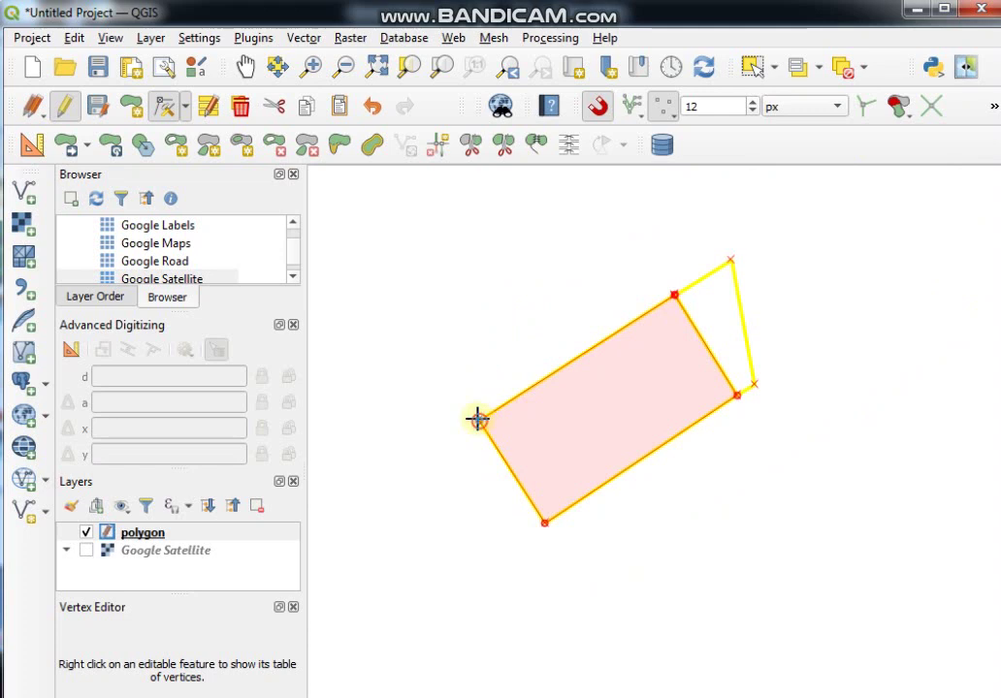
# - Reposition the larger polygon's western corner vertex slightly northwest of its original place with the Vertex Tool
pyautogui.click(478, 418)
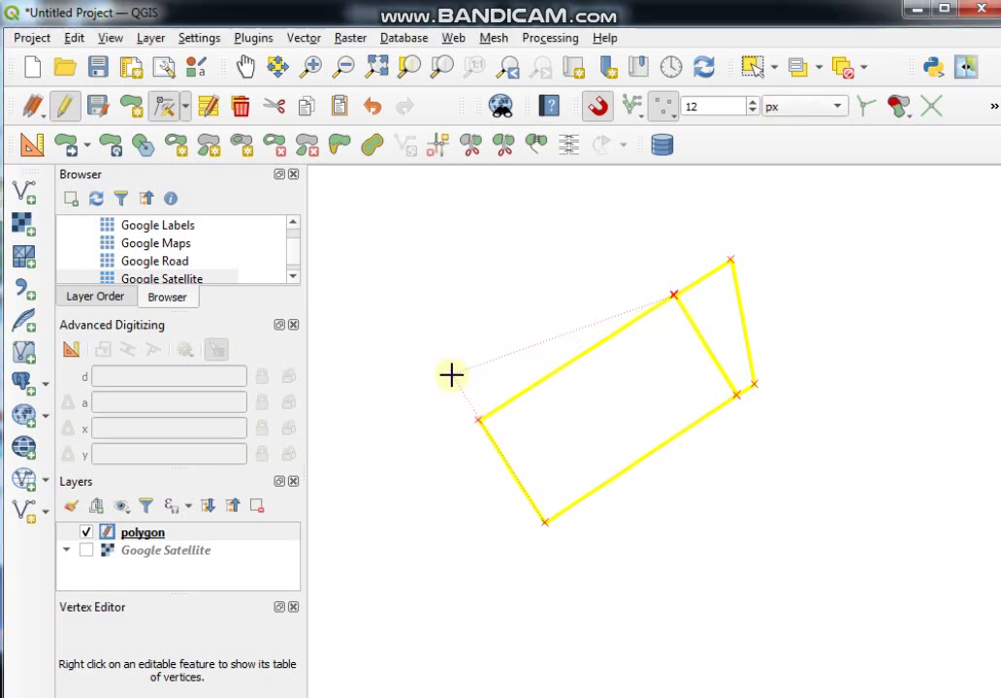
pyautogui.click(451, 380)
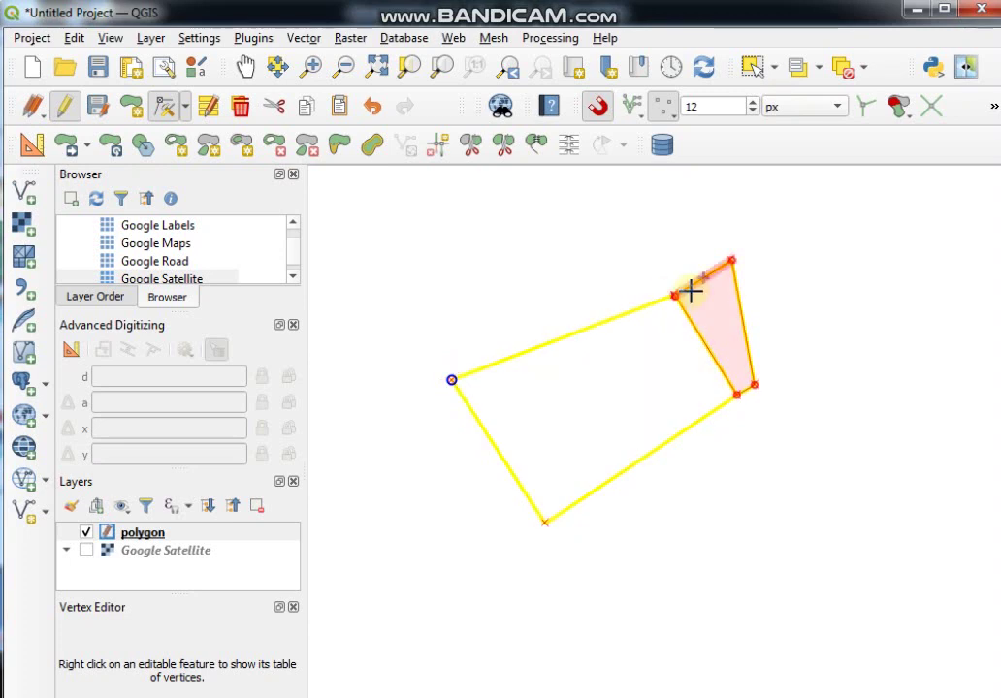
pyautogui.click(453, 380)
pyautogui.click(477, 418)
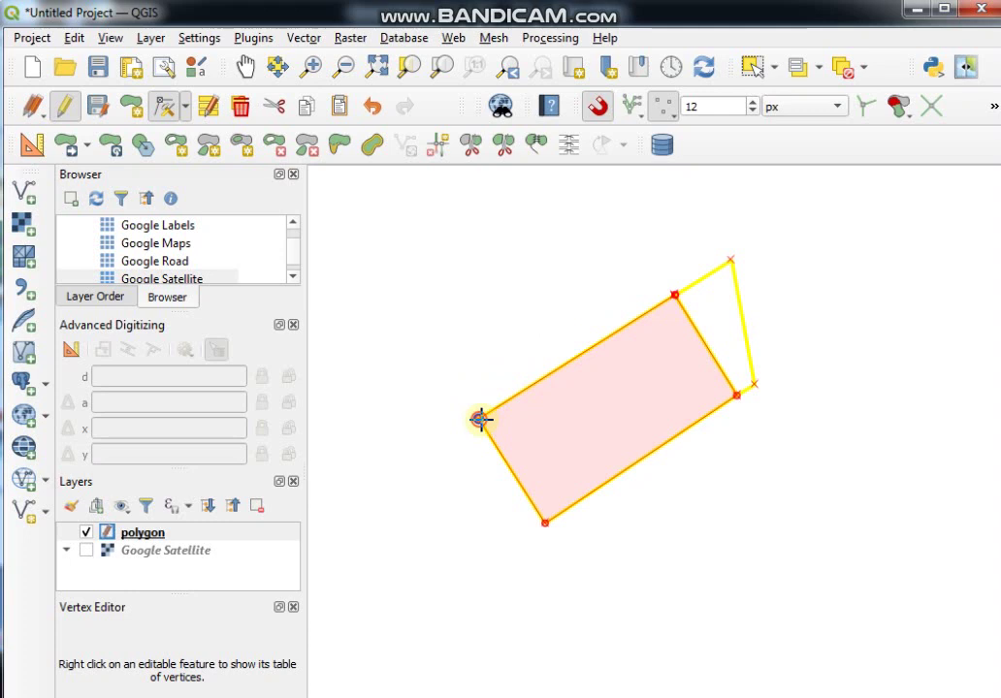
pyautogui.click(478, 418)
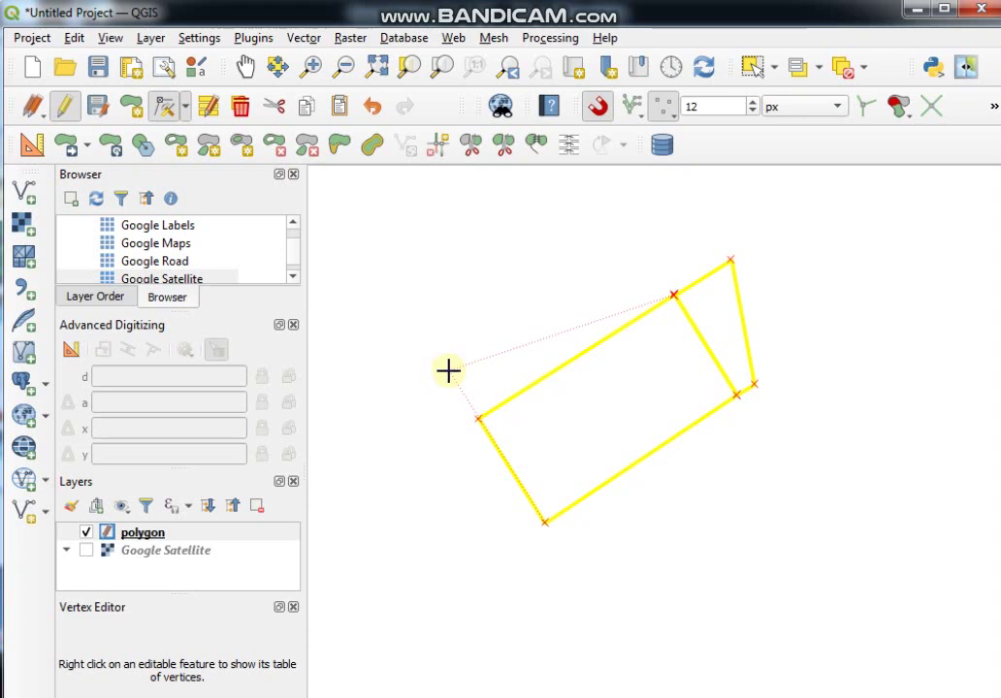
pyautogui.click(448, 370)
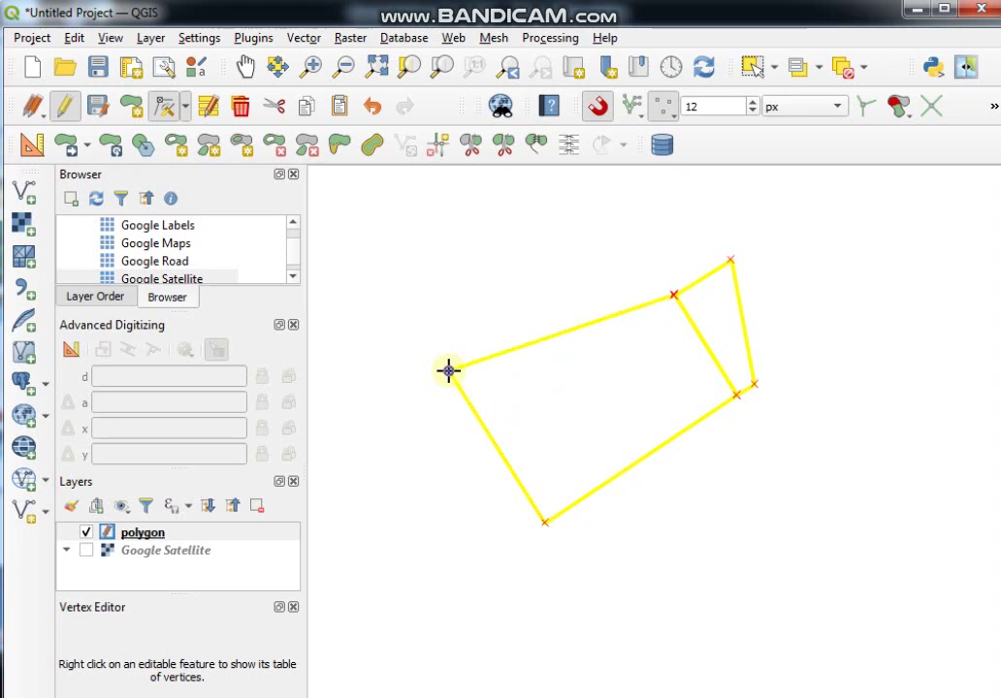
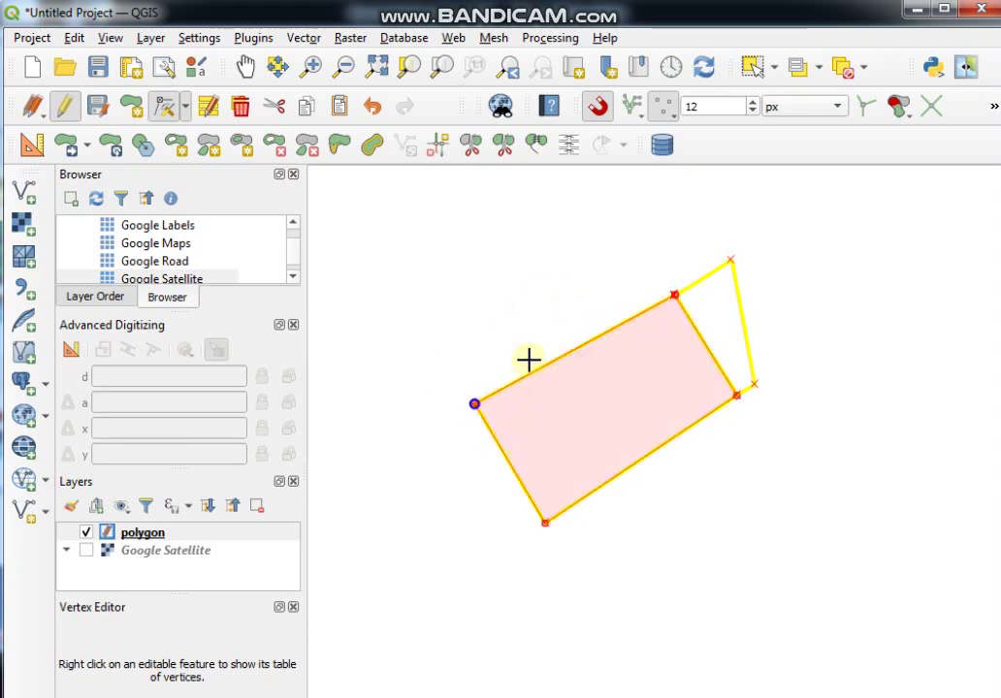
# - Select only the larger polygon and change its attributes to id 3 and Name CC
pyautogui.click(752, 68)
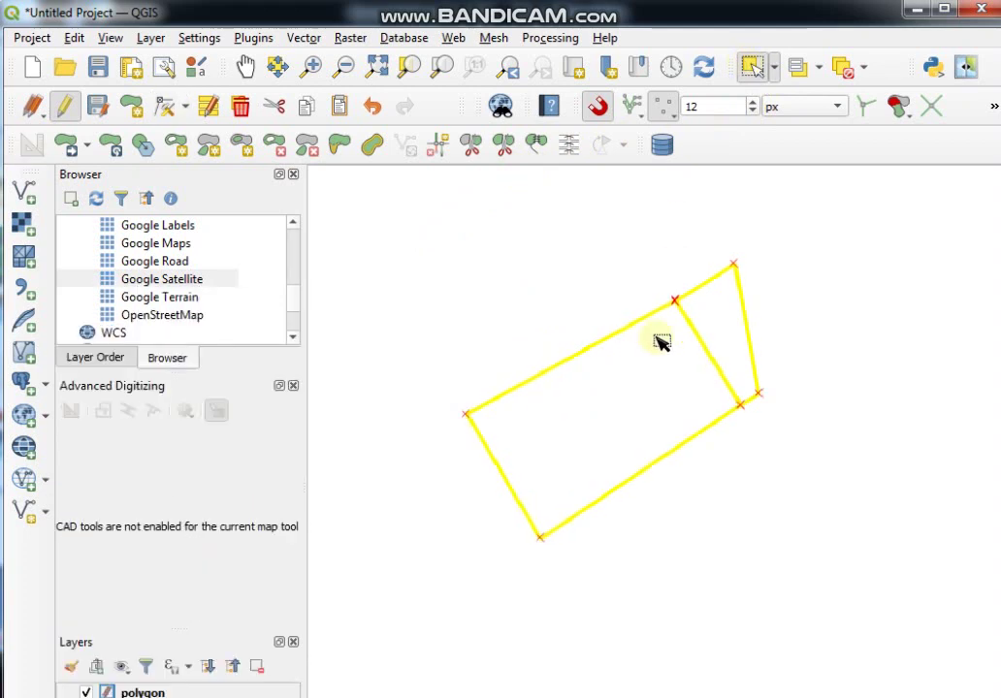
pyautogui.moveTo(520, 335); pyautogui.dragTo(625, 516)
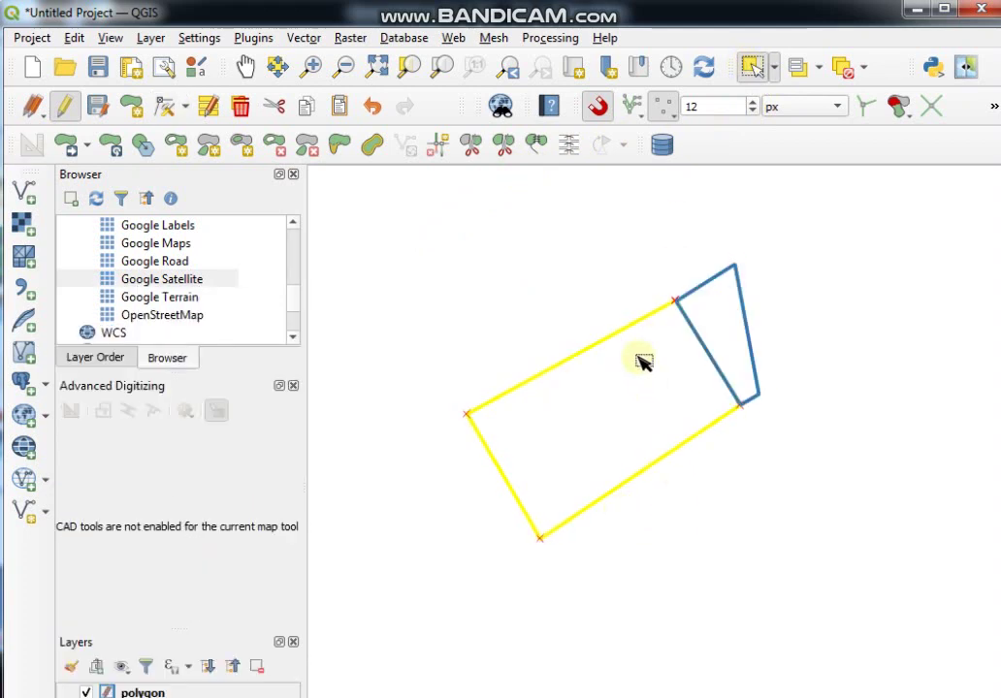
pyautogui.click(208, 109)
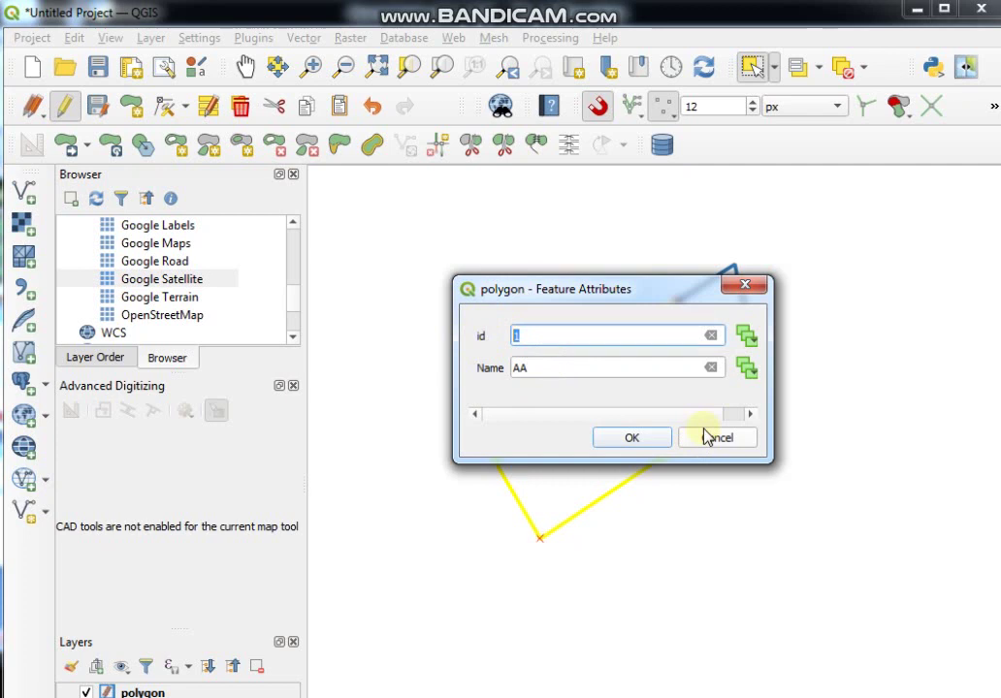
pyautogui.write('3')
pyautogui.press('Tab')
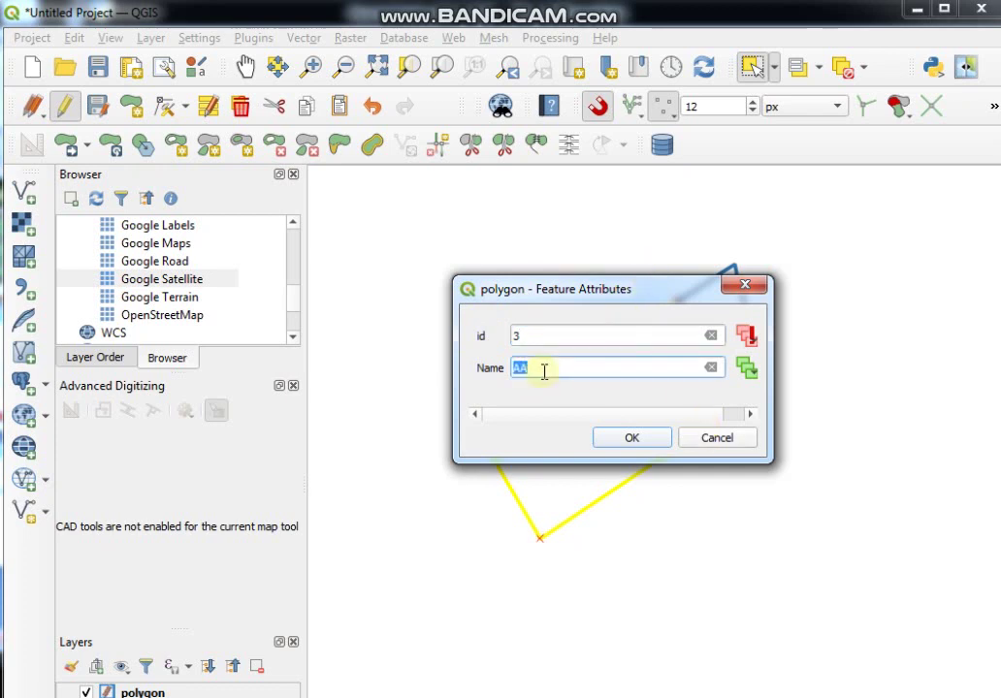
pyautogui.write('CC')
pyautogui.click(625, 442)
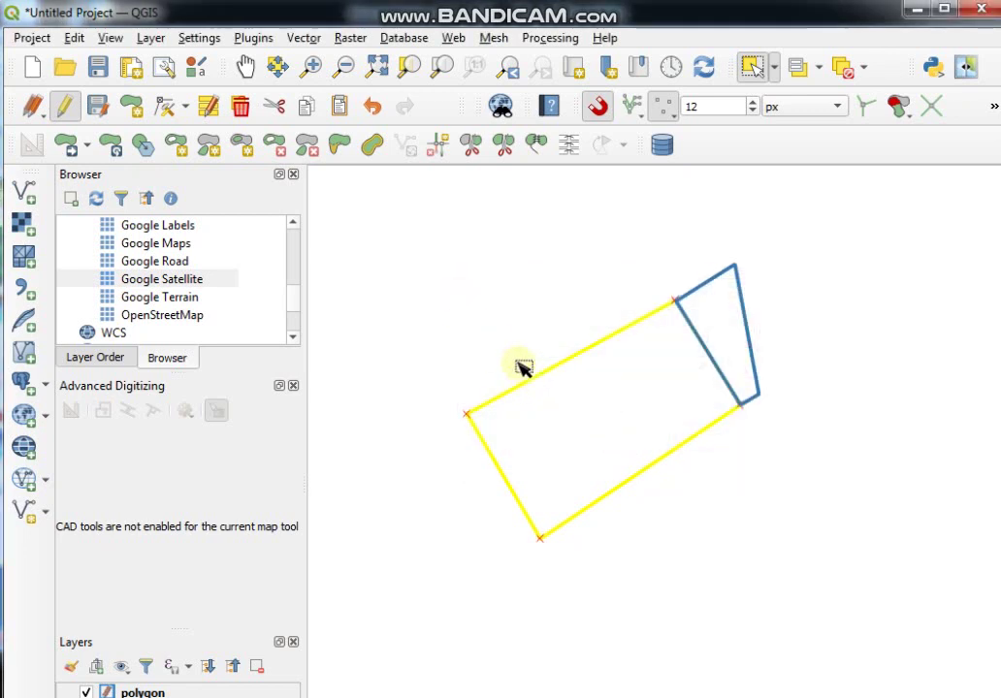
# - Move the larger polygon with the Move Feature tool to a spot northwest of its original place, detached from the smaller polygon
pyautogui.click(65, 145)
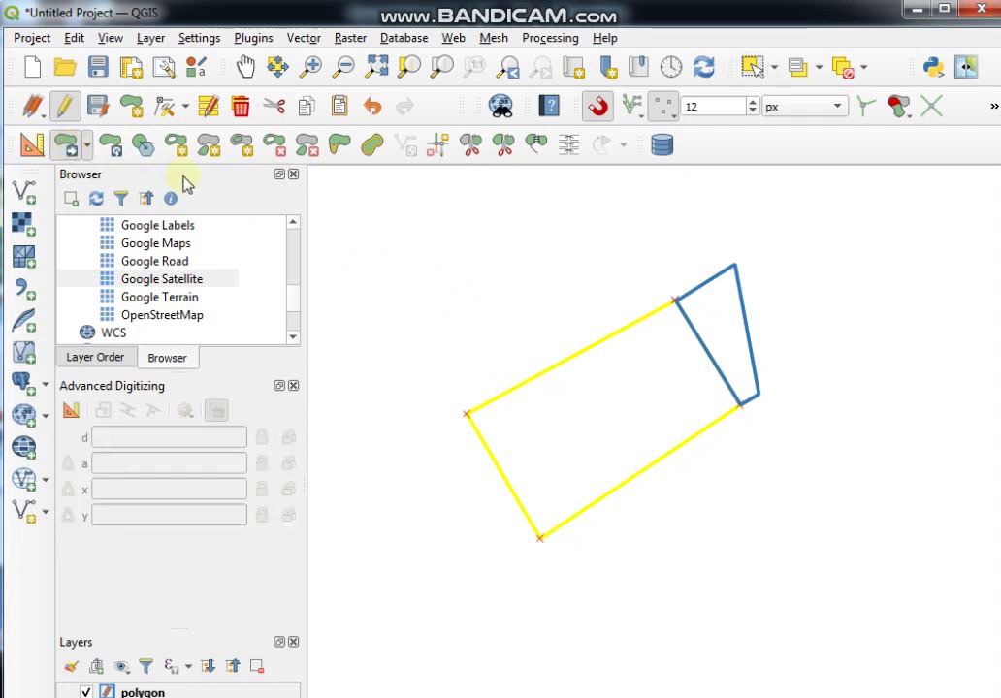
pyautogui.click(551, 368)
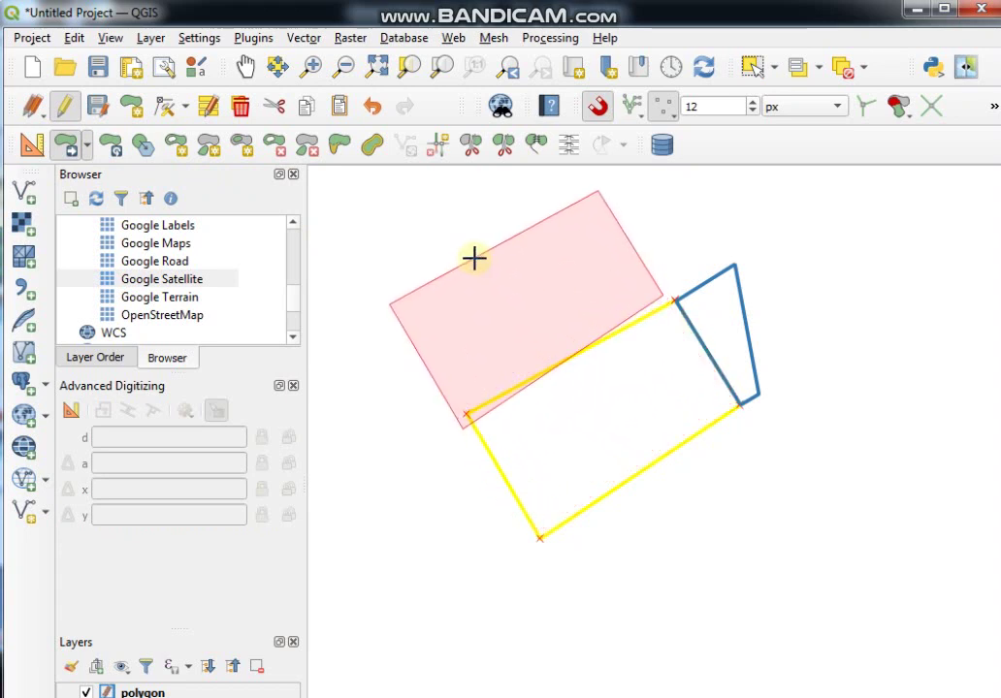
pyautogui.click(474, 257)
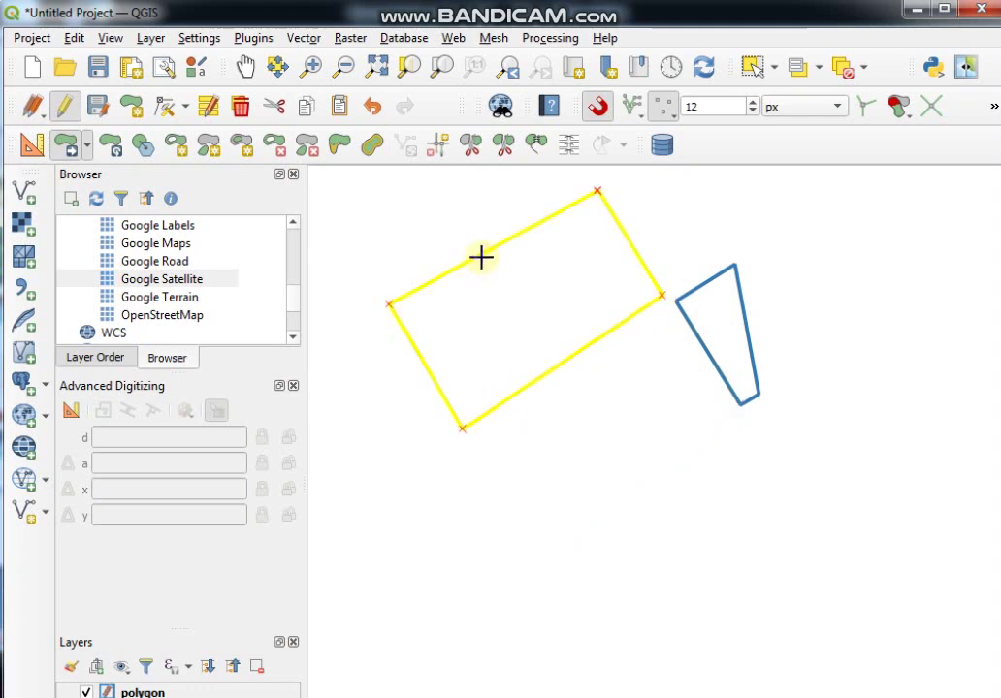
pyautogui.click(481, 257)
pyautogui.click(571, 399)
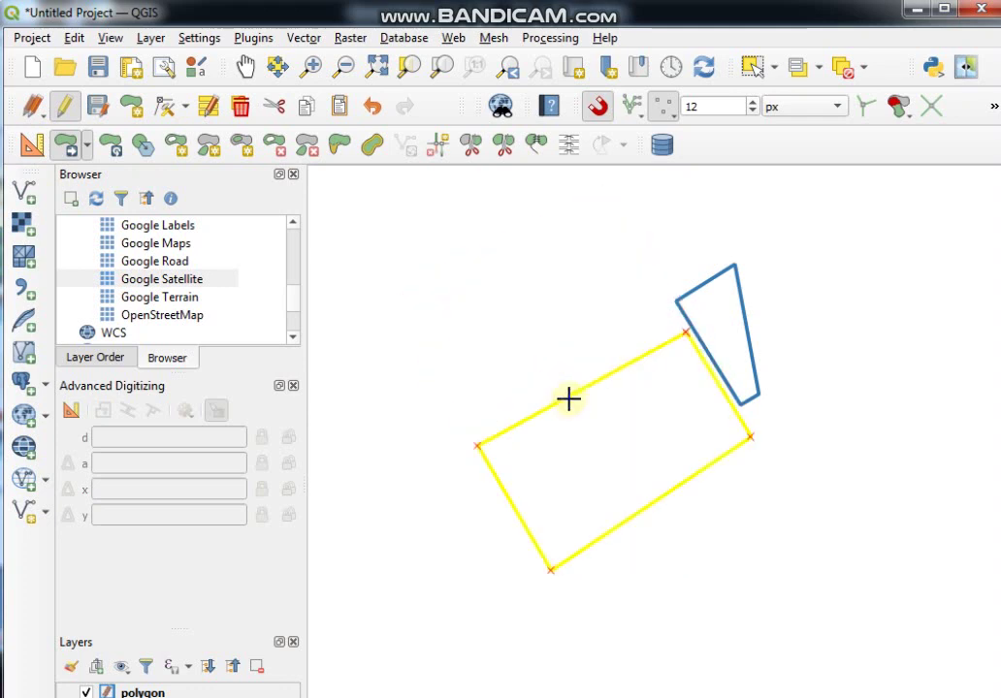
pyautogui.click(568, 399)
pyautogui.click(500, 310)
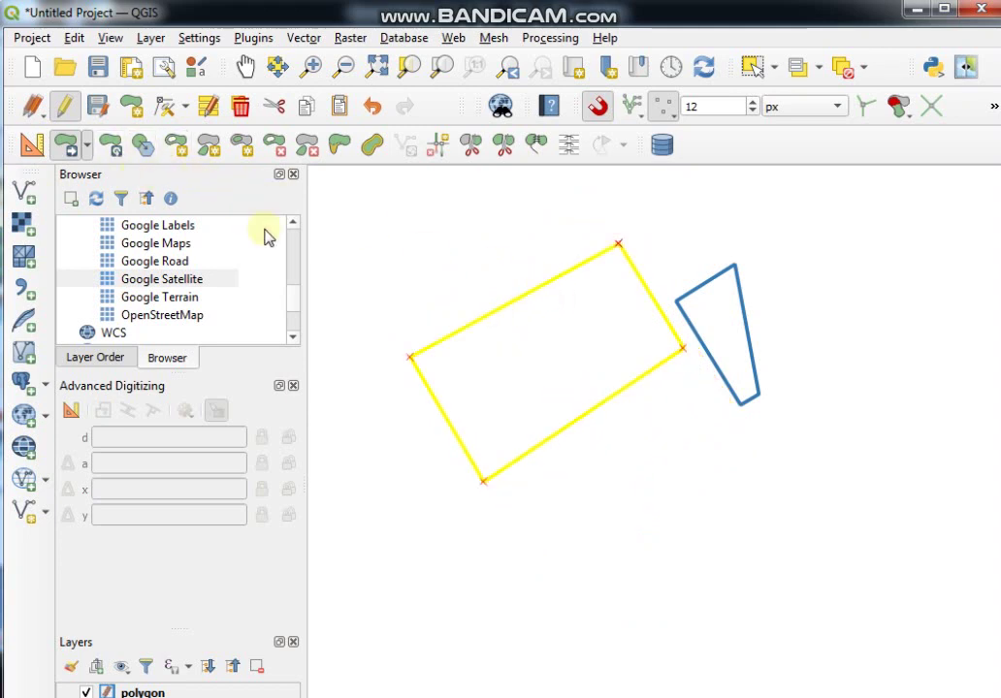
# - Rotate the larger polygon by 90° about its center
pyautogui.click(112, 146)
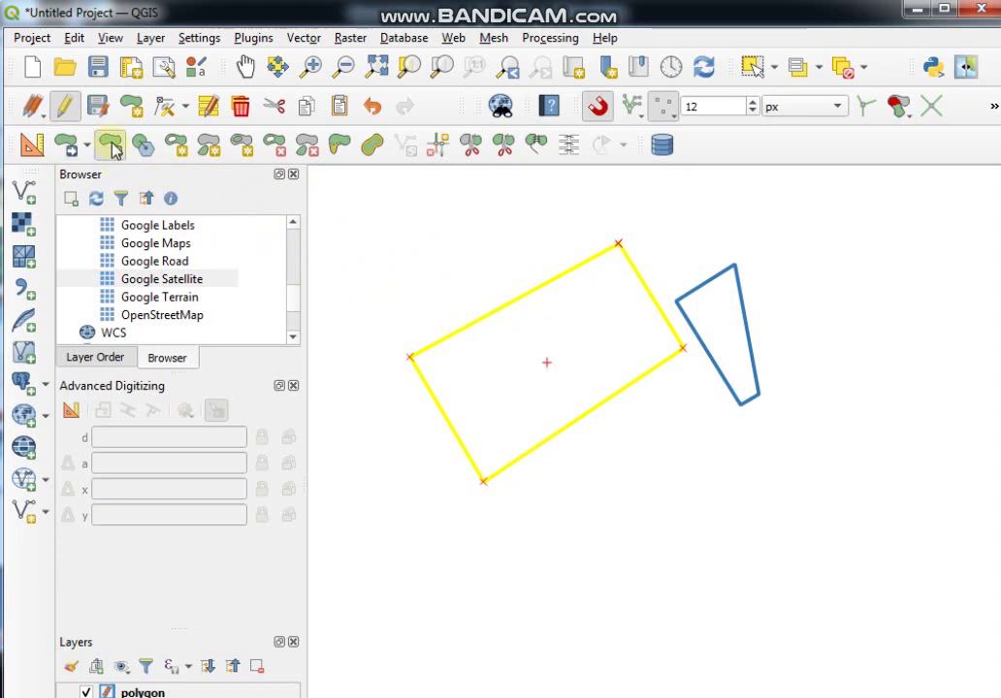
pyautogui.click(519, 299)
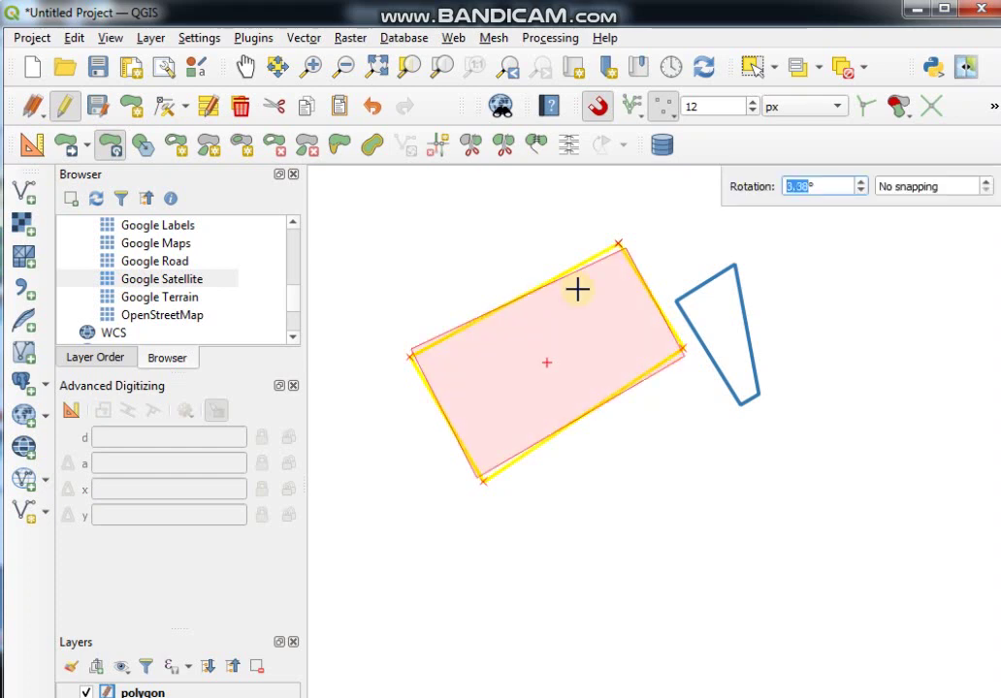
pyautogui.click(812, 186)
pyautogui.moveTo(812, 186); pyautogui.dragTo(726, 185)
pyautogui.moveTo(817, 185); pyautogui.dragTo(737, 192)
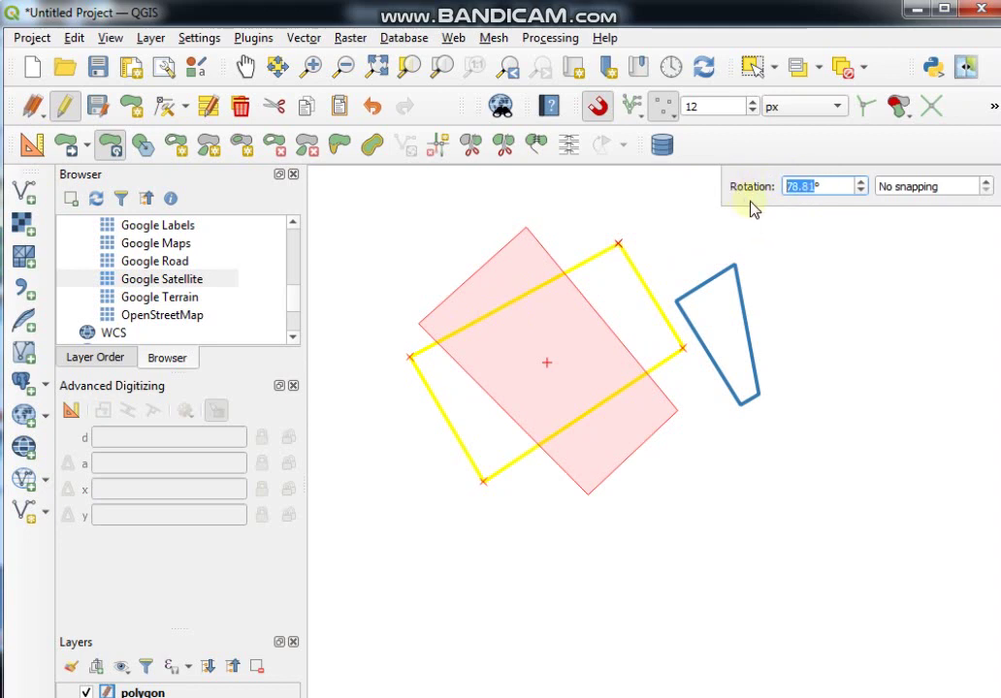
pyautogui.write('900')
pyautogui.press('BackSpace')
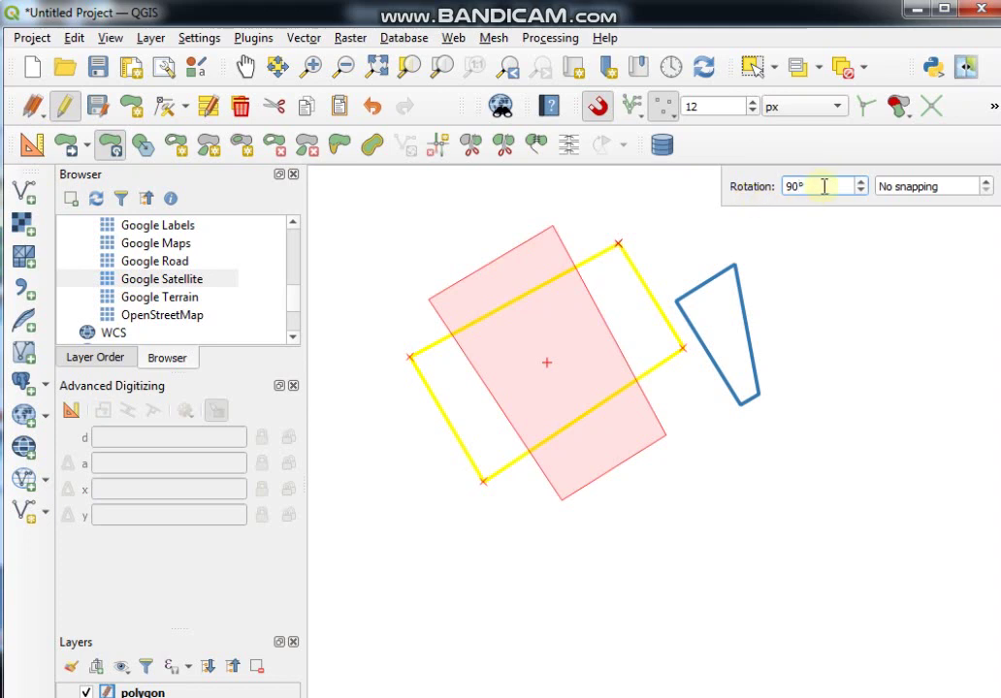
pyautogui.press('Return')
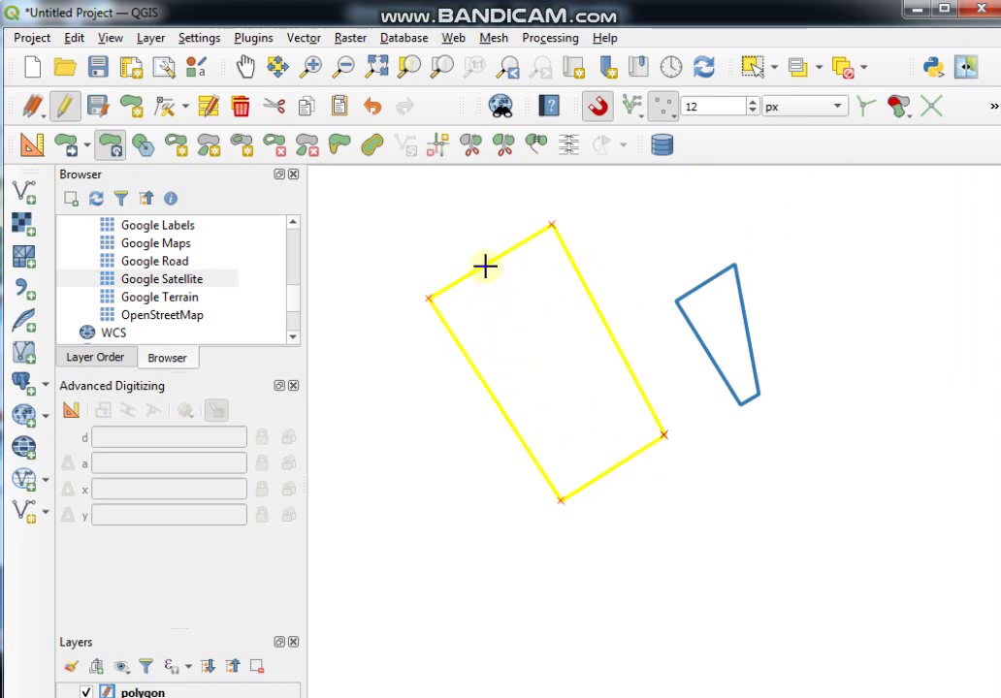
# - Smooth the rotated polygon with the Simplify Feature tool, using the Smooth method, 1 iteration and a 25 % offset
pyautogui.click(146, 150)
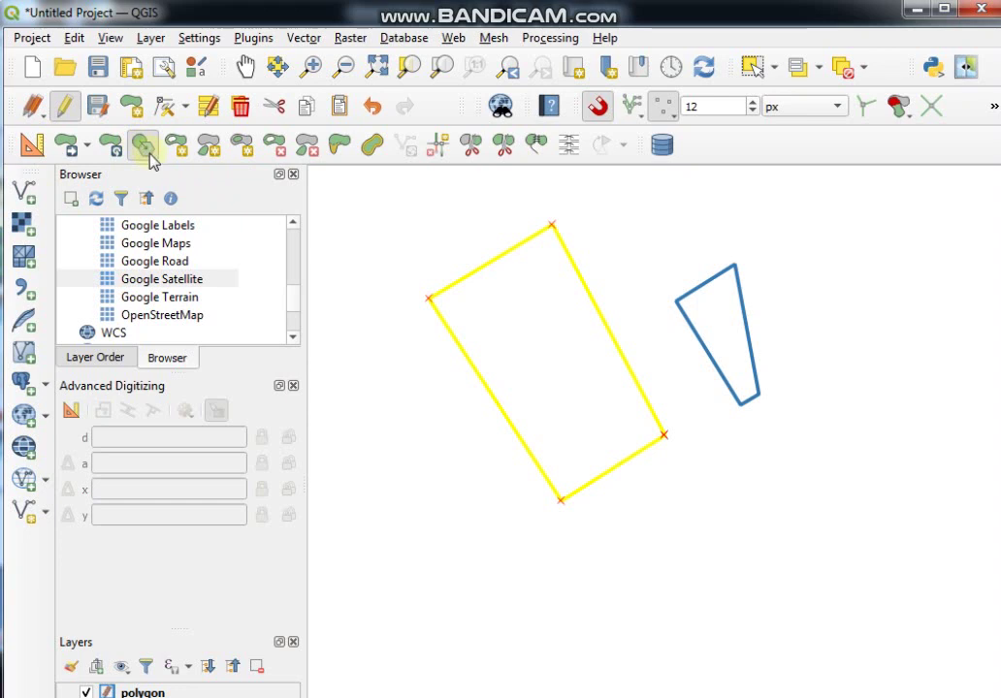
pyautogui.click(469, 276)
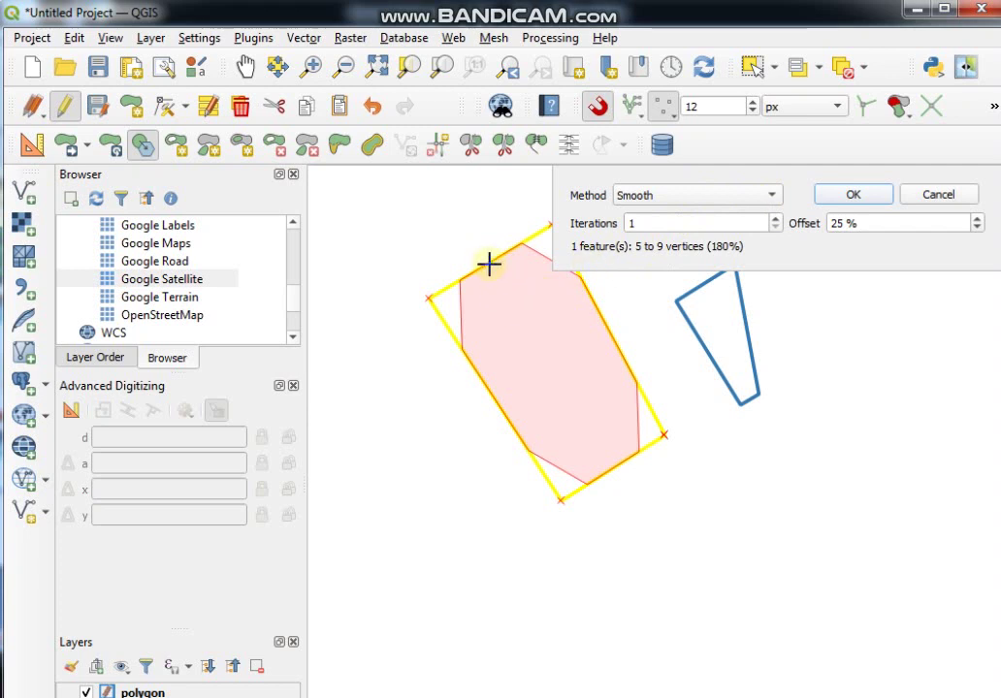
pyautogui.click(771, 197)
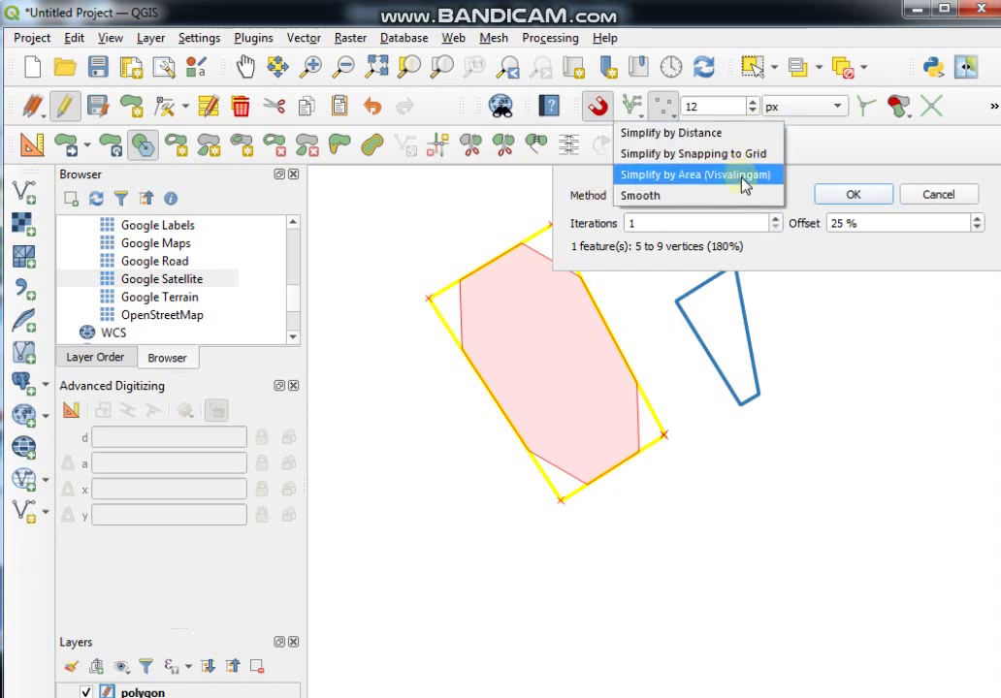
pyautogui.click(685, 197)
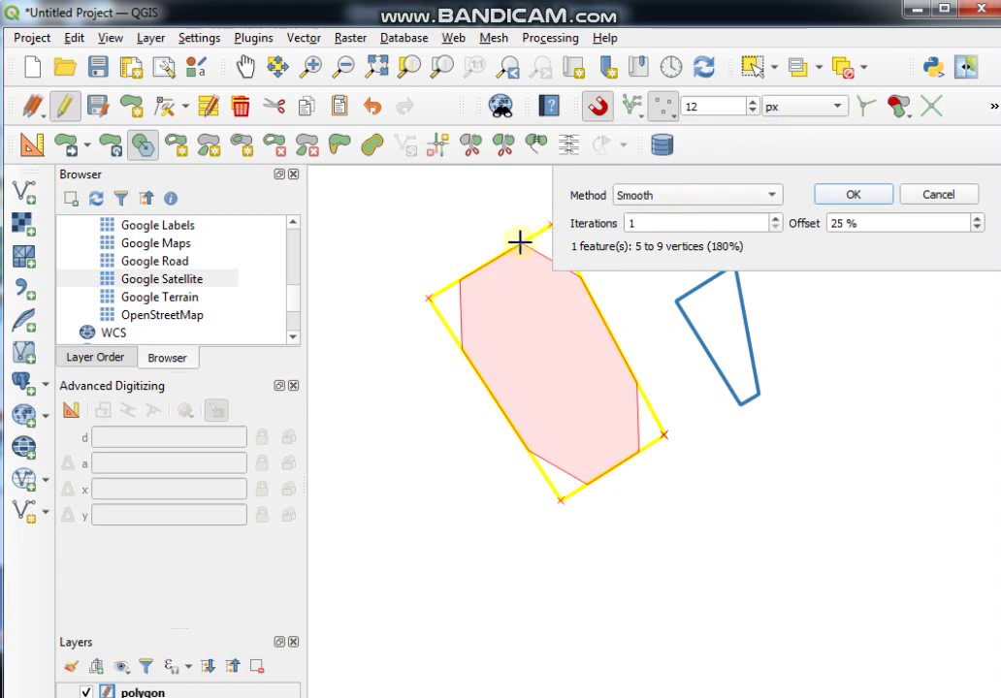
pyautogui.click(854, 197)
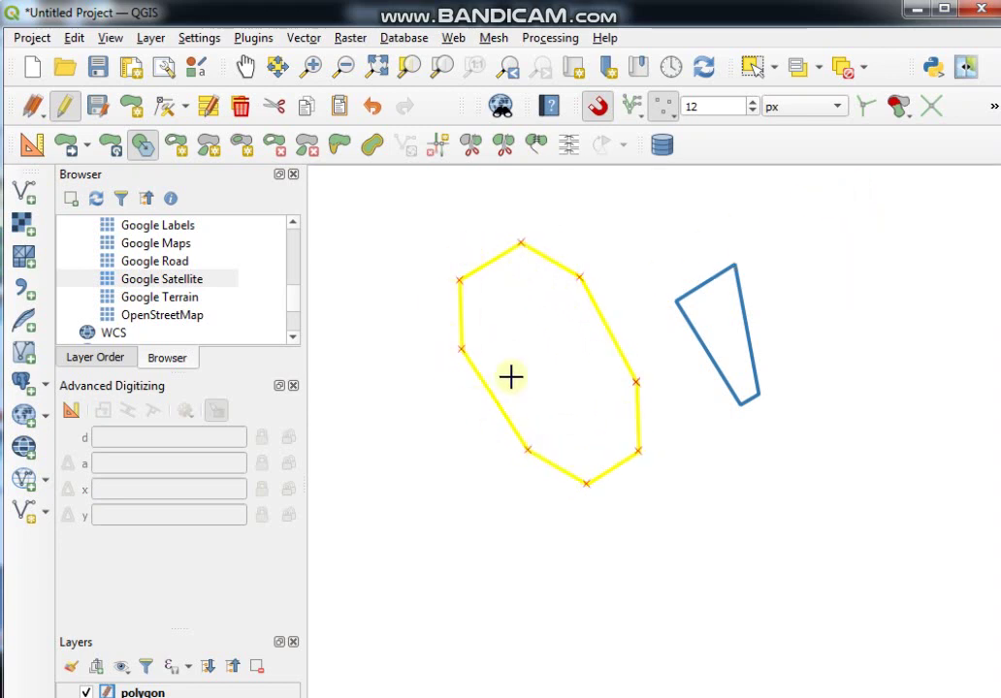
# - Hide the Advanced Digitizing panel and change the polygon layer's symbology to the simple blue fill preset
pyautogui.hotkey('ctrl', '4')
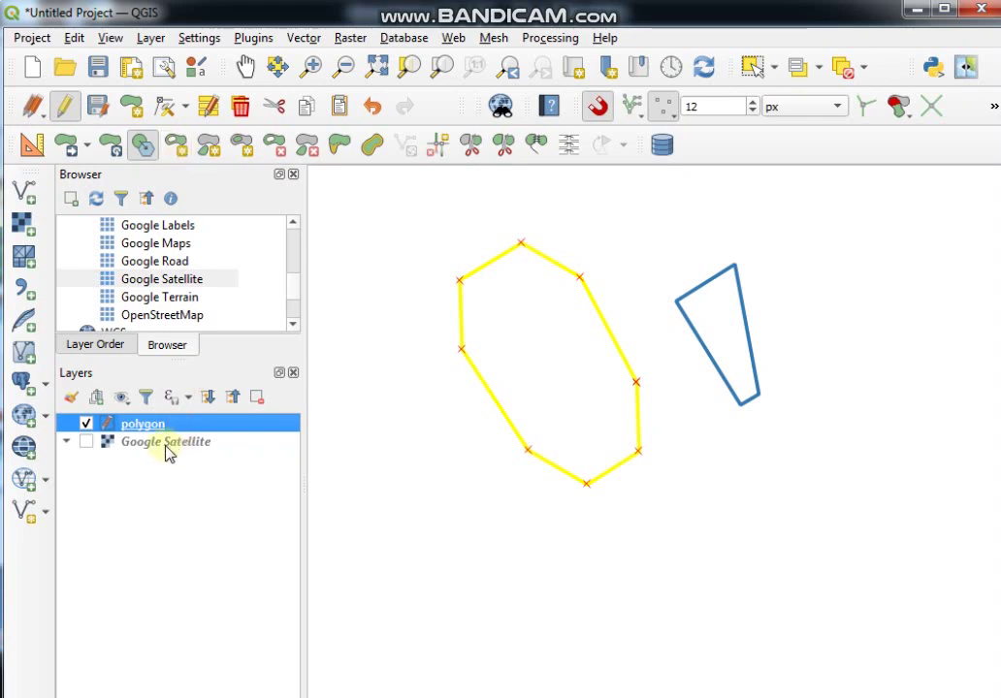
pyautogui.rightClick(145, 424)
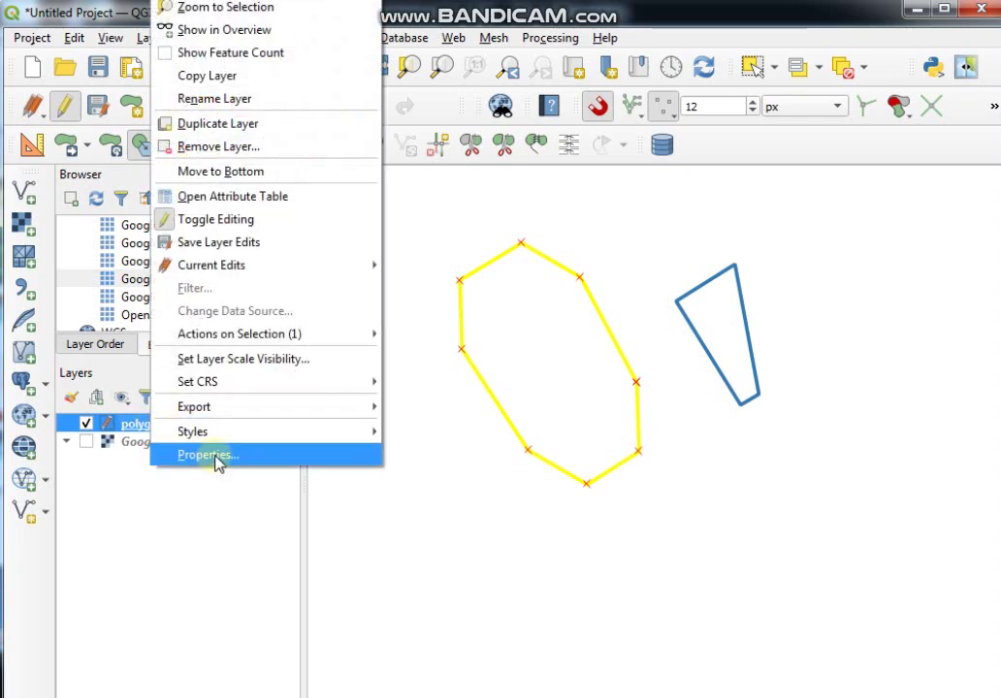
pyautogui.click(214, 456)
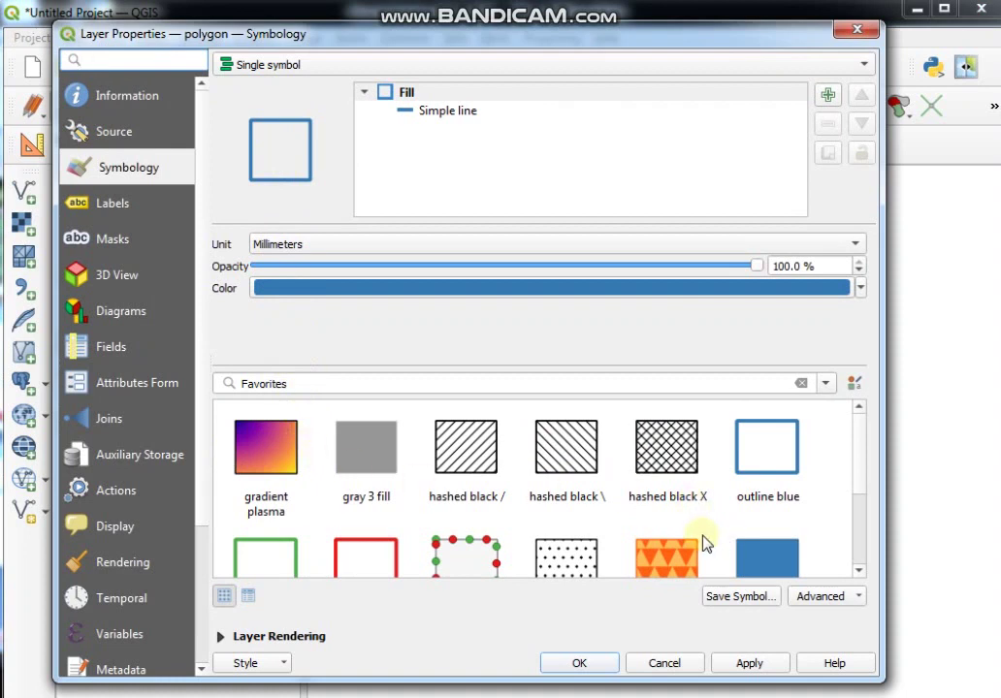
pyautogui.click(761, 563)
pyautogui.click(750, 669)
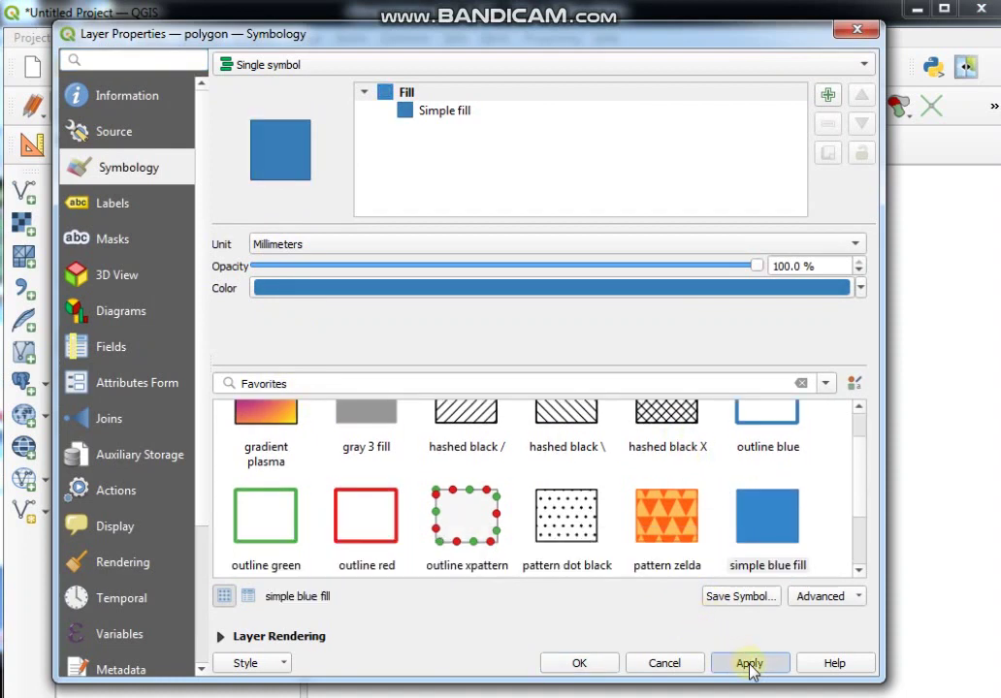
pyautogui.click(579, 665)
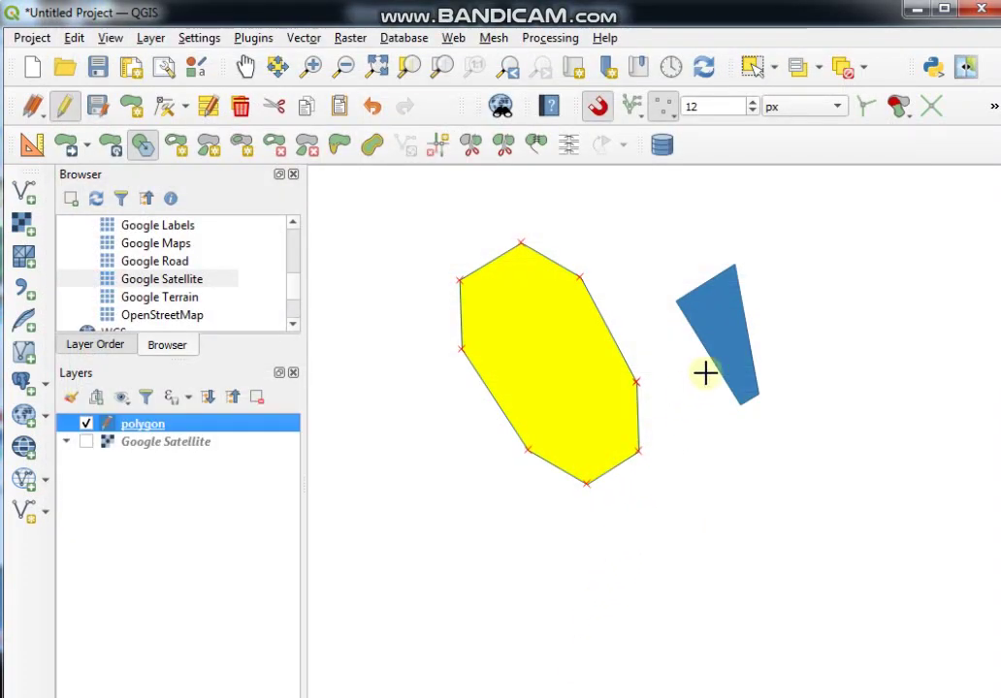
# - Select the smoothed polygon and cut a roughly circular hole into its upper middle with the Add Ring tool
pyautogui.click(751, 67)
pyautogui.click(576, 413)
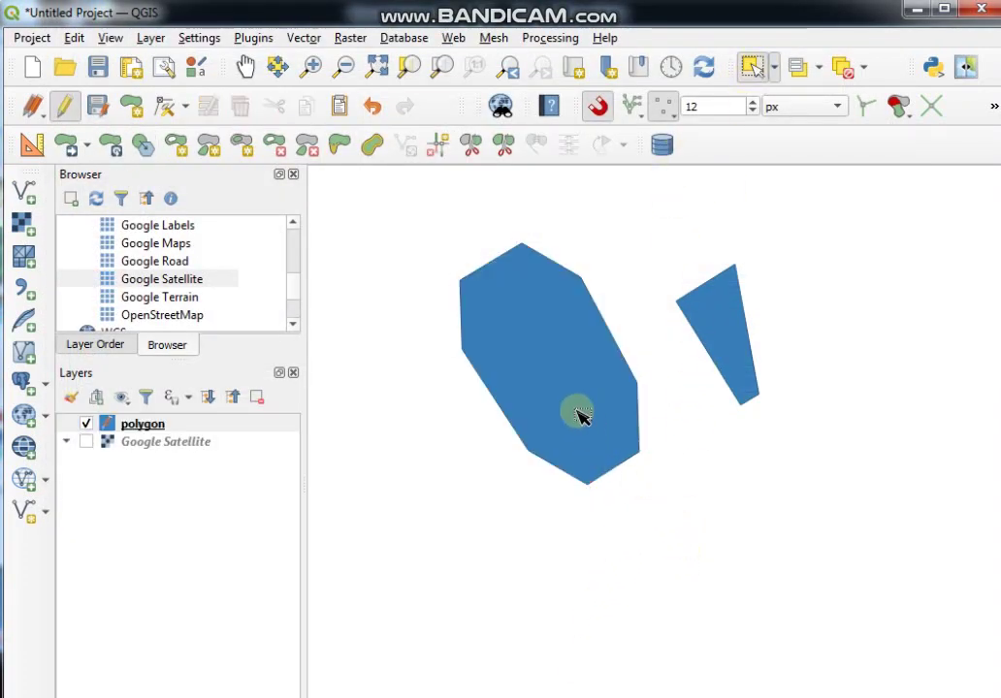
pyautogui.click(176, 146)
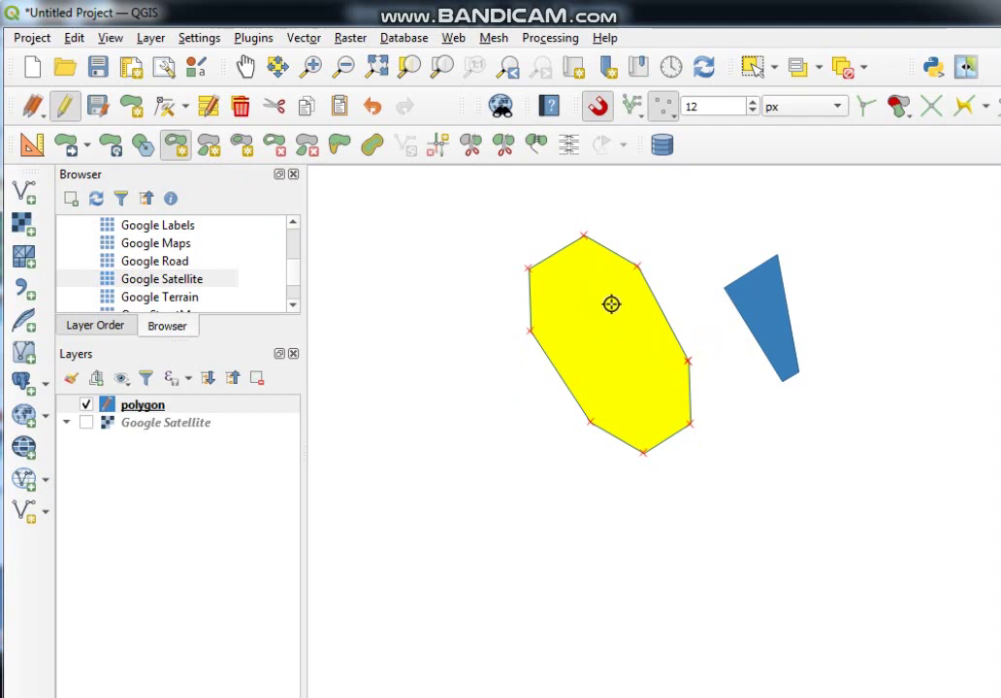
pyautogui.click(614, 291)
pyautogui.moveTo(585, 320)
pyautogui.mouseDown()
pyautogui.moveTo(593, 353)
pyautogui.moveTo(627, 361)
pyautogui.moveTo(645, 351)
pyautogui.moveTo(637, 300)
pyautogui.moveTo(616, 300)
pyautogui.mouseUp()
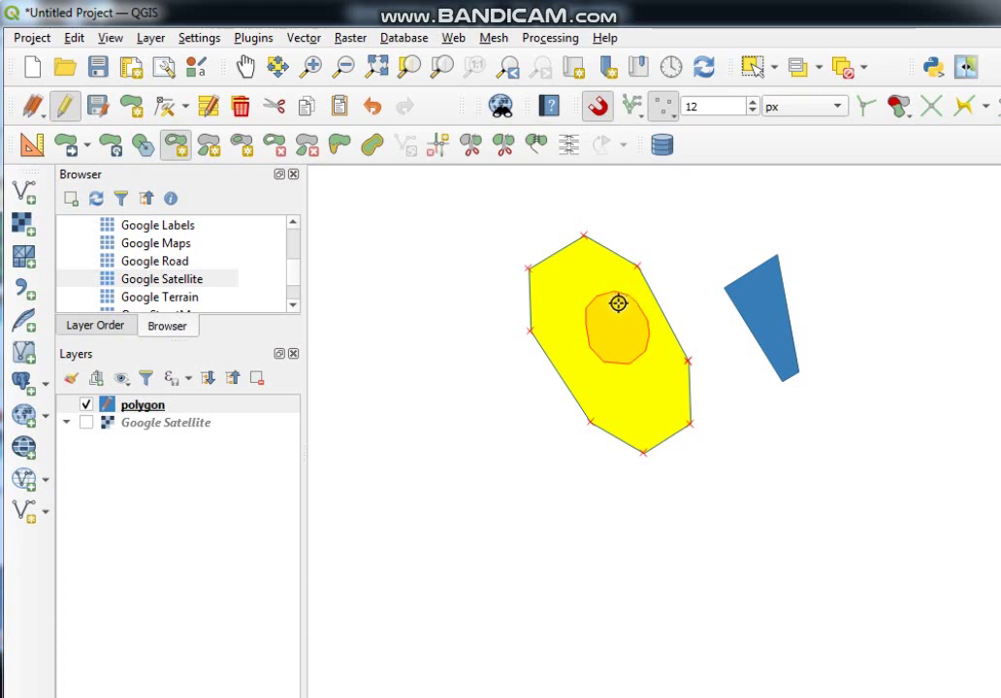
pyautogui.rightClick(617, 303)
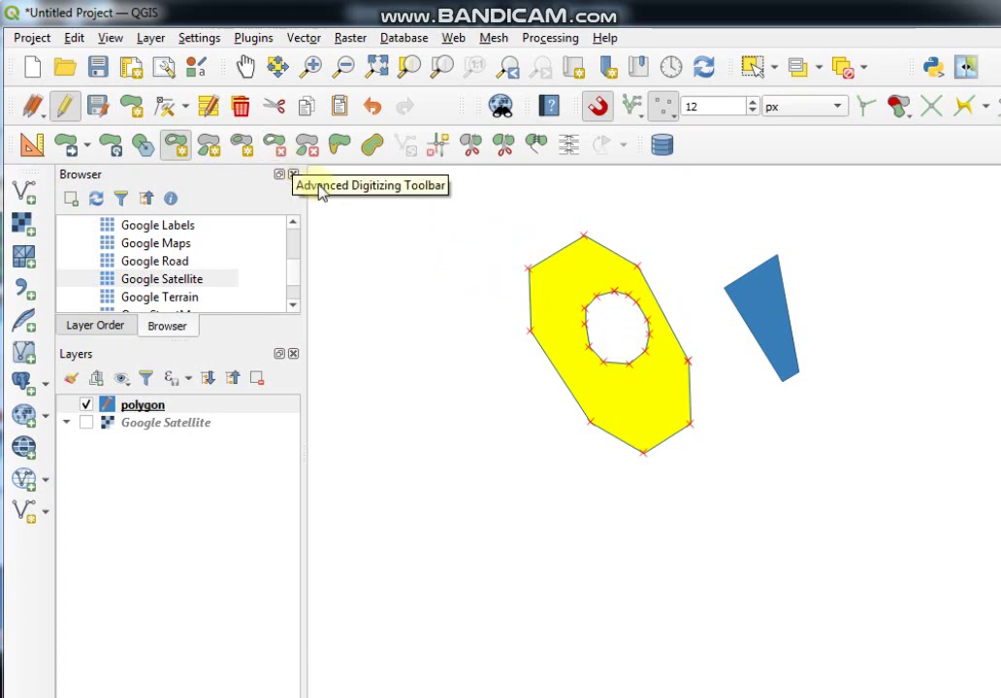
# - Remove the round hole from the selected polygon with the Delete Ring tool
pyautogui.click(280, 145)
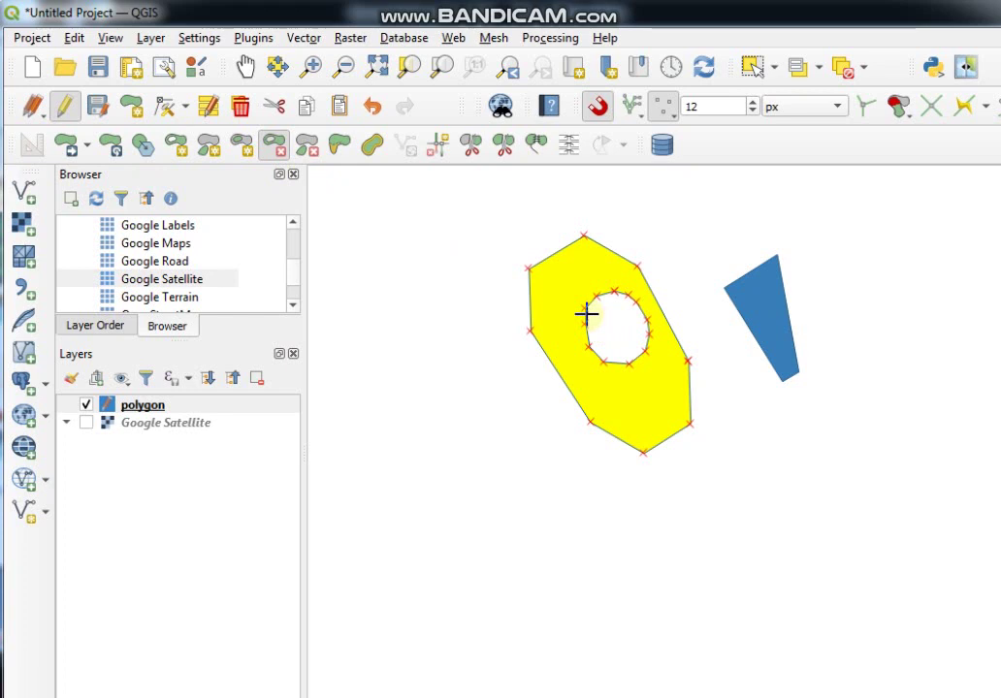
pyautogui.click(586, 312)
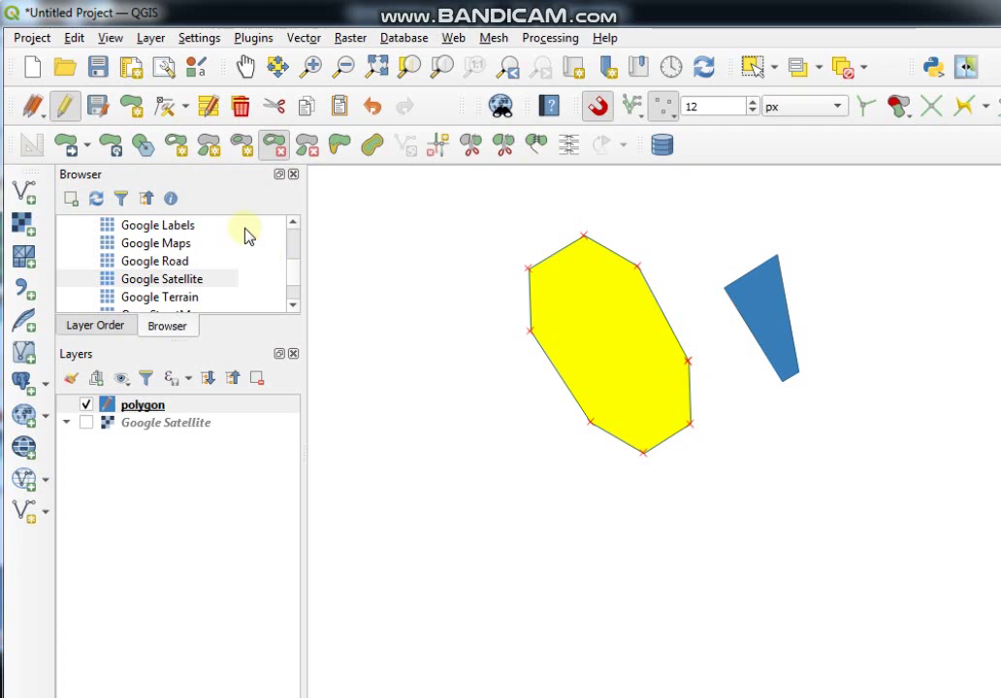
# - Add an eight-vertex part to the selected polygon with the Add Part tool, just beyond its lower-left edge
pyautogui.click(209, 151)
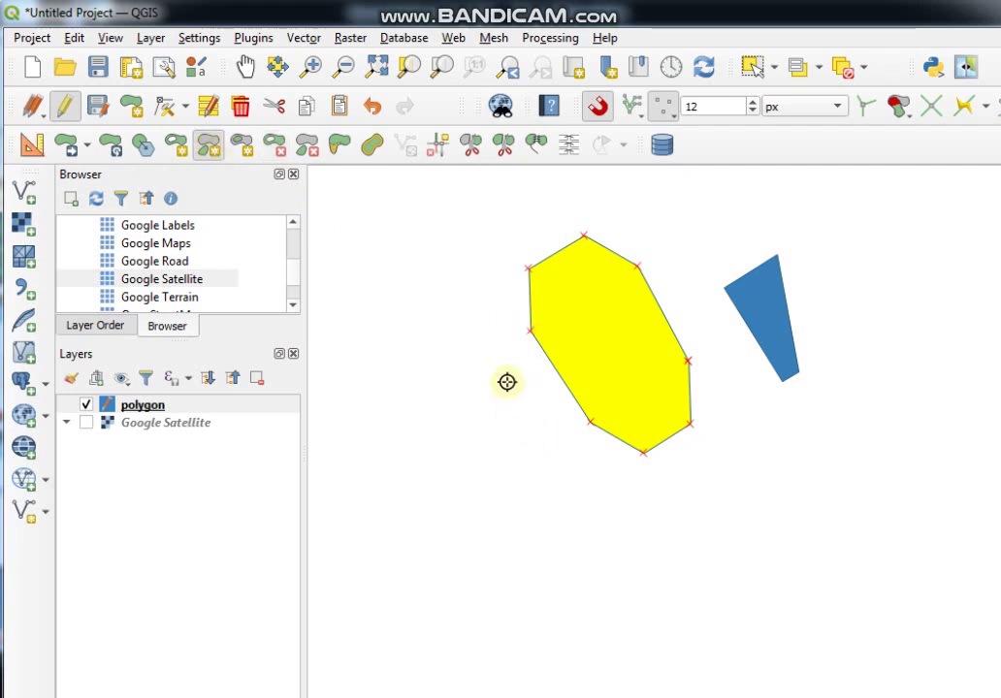
pyautogui.click(508, 382)
pyautogui.click(479, 448)
pyautogui.click(507, 517)
pyautogui.click(597, 544)
pyautogui.click(620, 484)
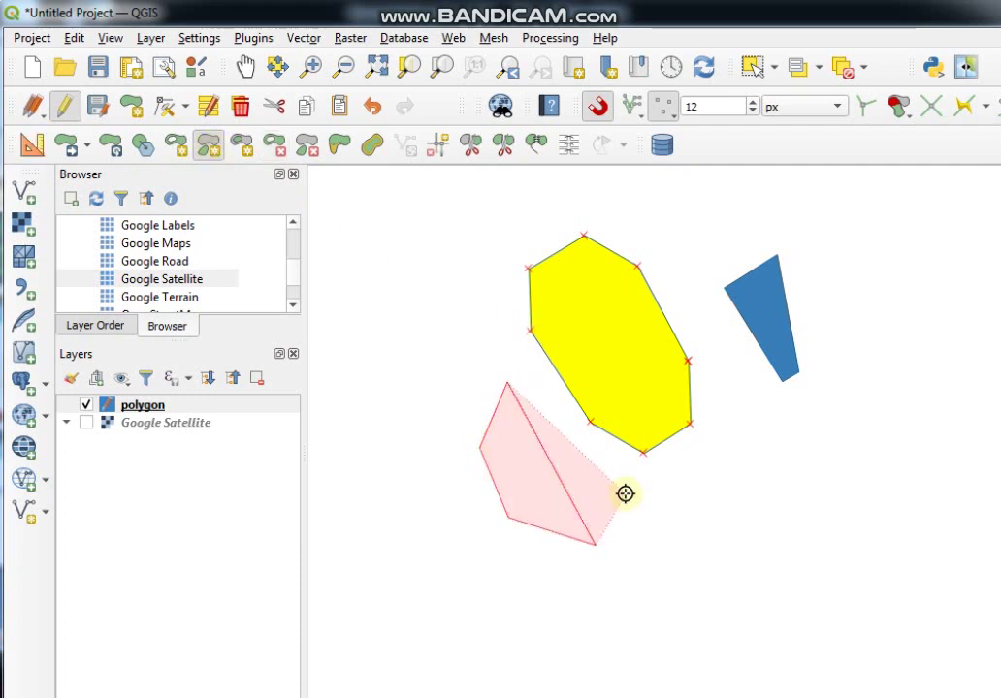
pyautogui.click(581, 444)
pyautogui.click(558, 406)
pyautogui.click(535, 381)
pyautogui.rightClick(512, 399)
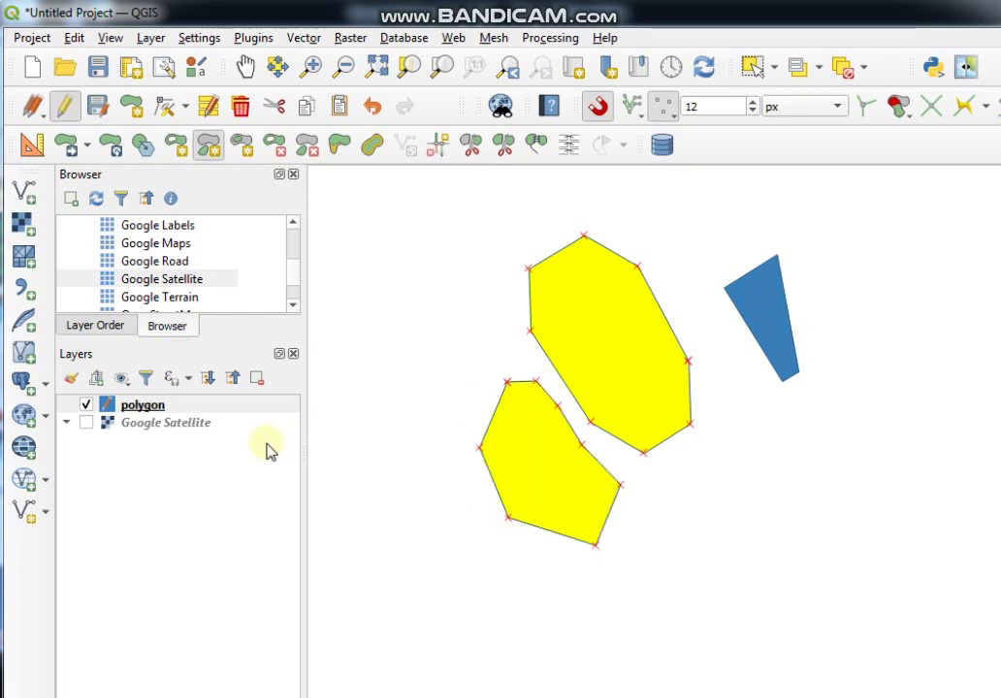
# - Add a second, roughly round nine-vertex part to the selected polygon, below and to the right of the main shape
pyautogui.click(718, 492)
pyautogui.click(701, 569)
pyautogui.click(745, 596)
pyautogui.click(782, 591)
pyautogui.click(828, 556)
pyautogui.click(831, 511)
pyautogui.click(812, 469)
pyautogui.click(769, 448)
pyautogui.click(729, 452)
pyautogui.rightClick(704, 487)
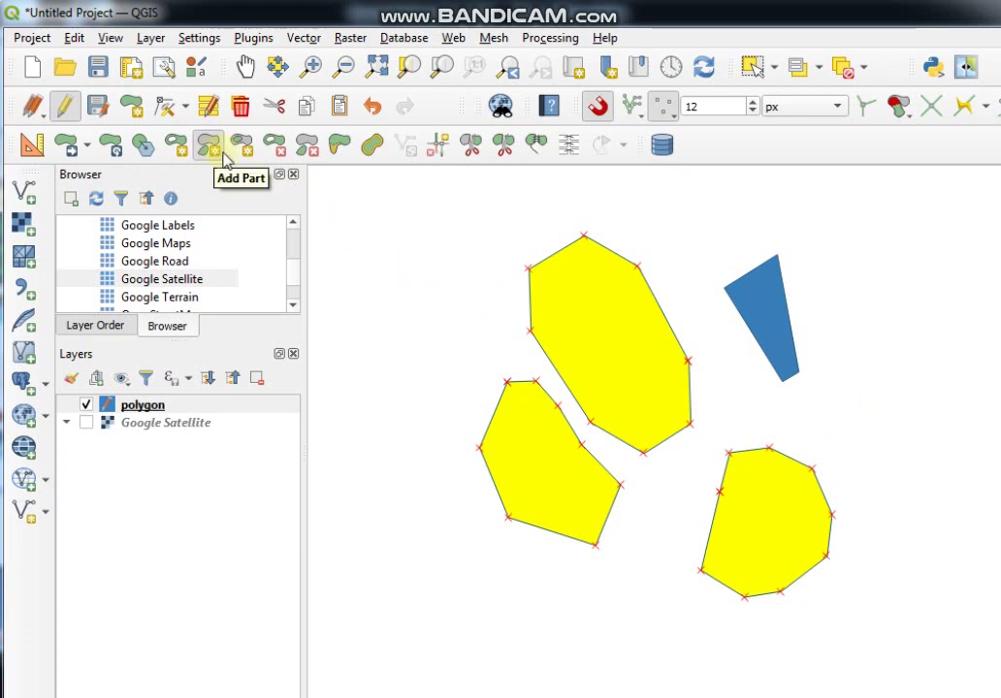
# - Delete both added parts from the selected polygon with the Delete Part tool
pyautogui.click(309, 147)
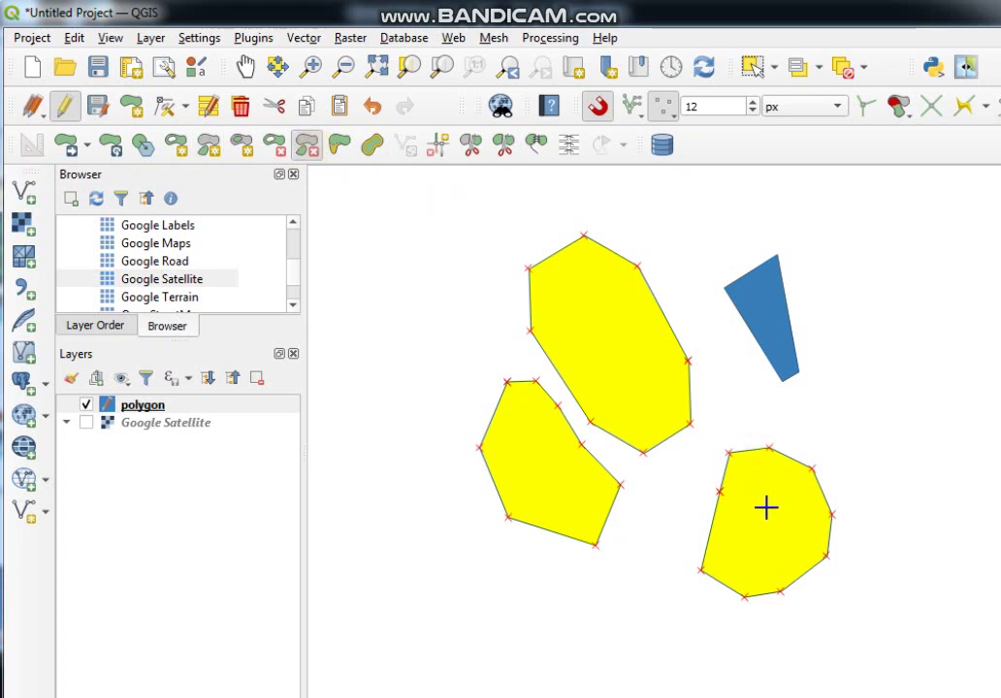
pyautogui.click(727, 475)
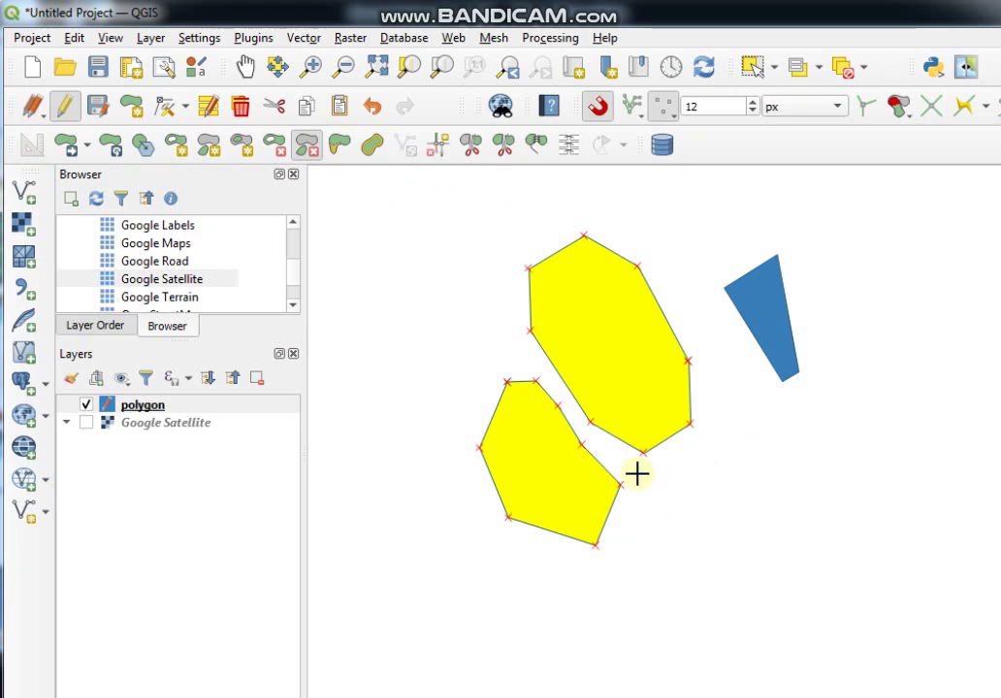
pyautogui.click(576, 443)
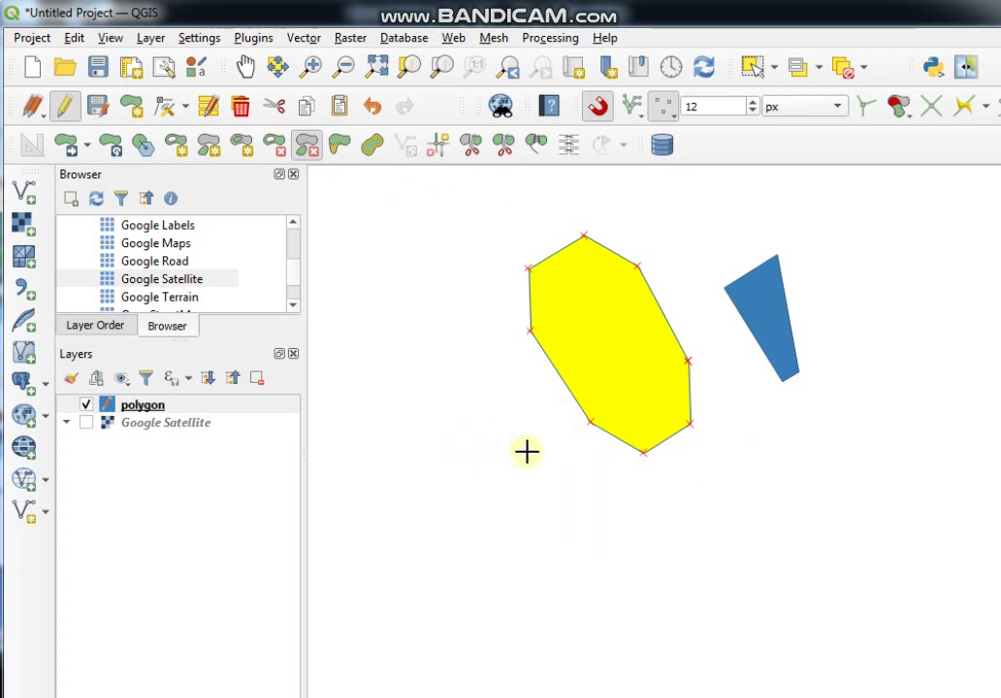
# - Extend the selected polygon's lower-left side outward into a large rectangular bulge with the Reshape Features tool
pyautogui.click(339, 146)
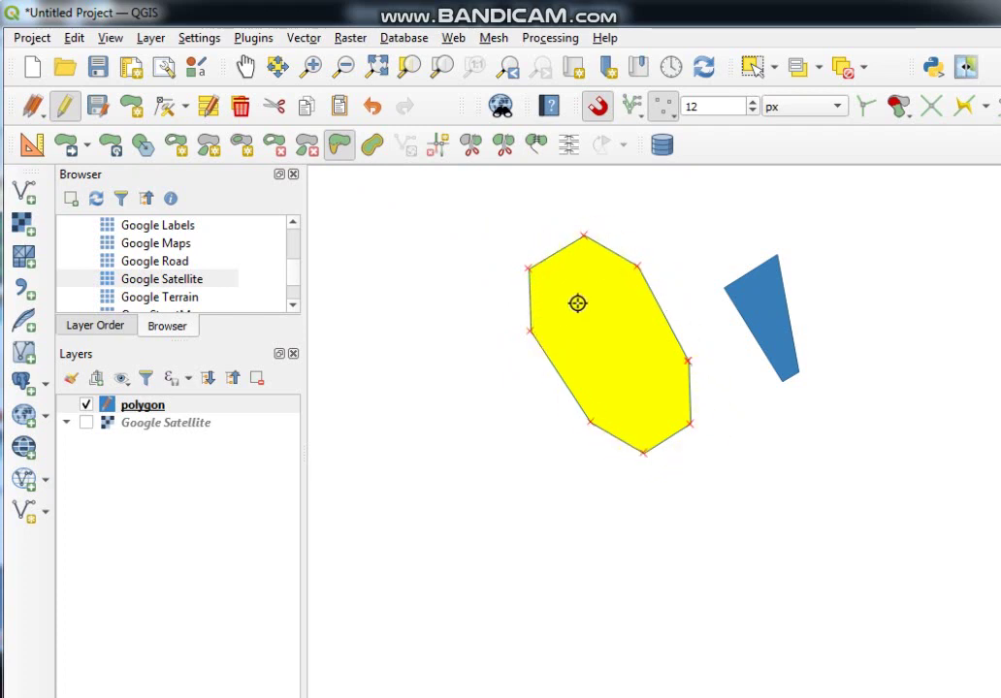
pyautogui.click(550, 284)
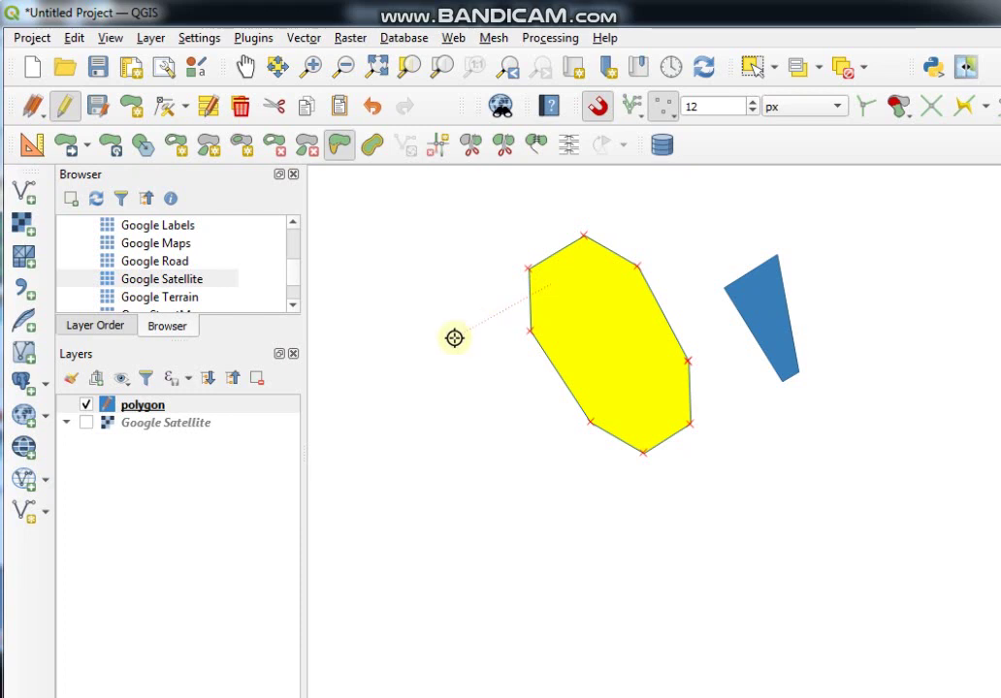
pyautogui.click(428, 353)
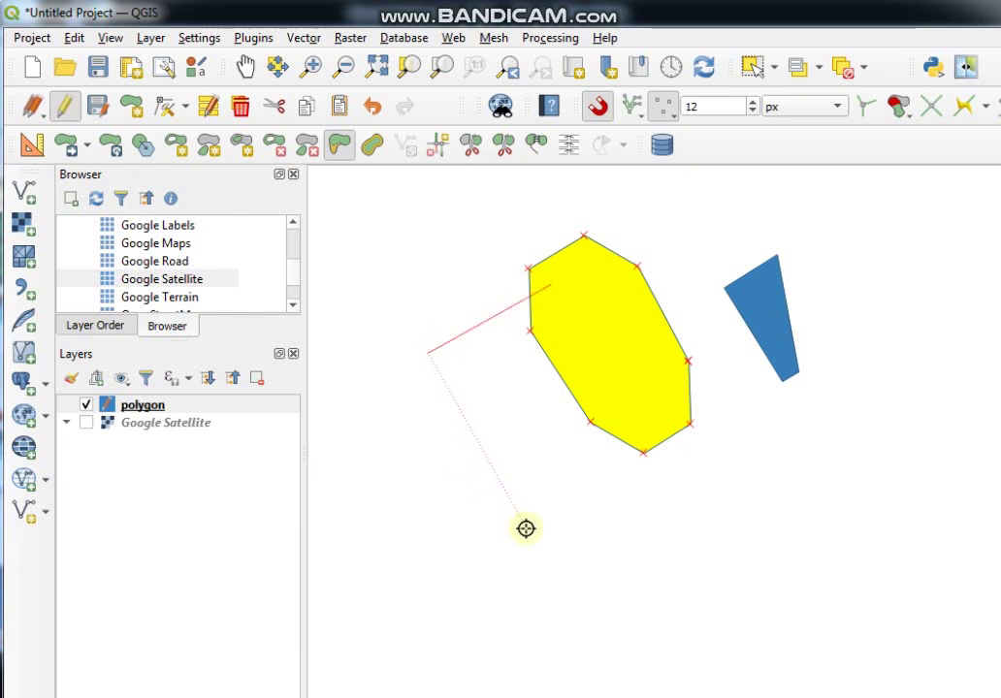
pyautogui.click(531, 526)
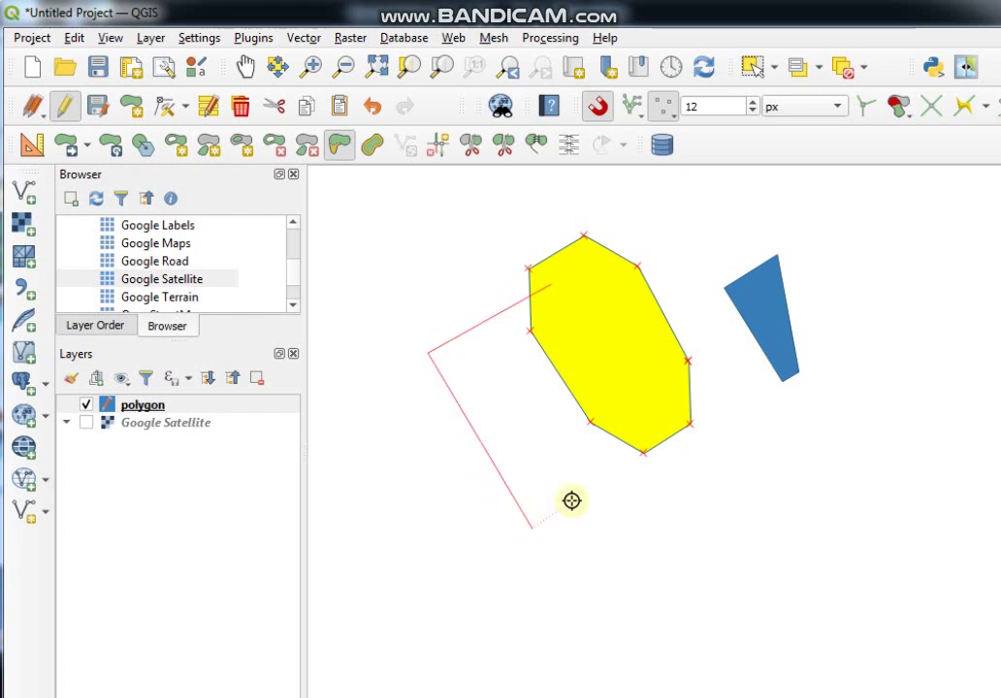
pyautogui.click(649, 419)
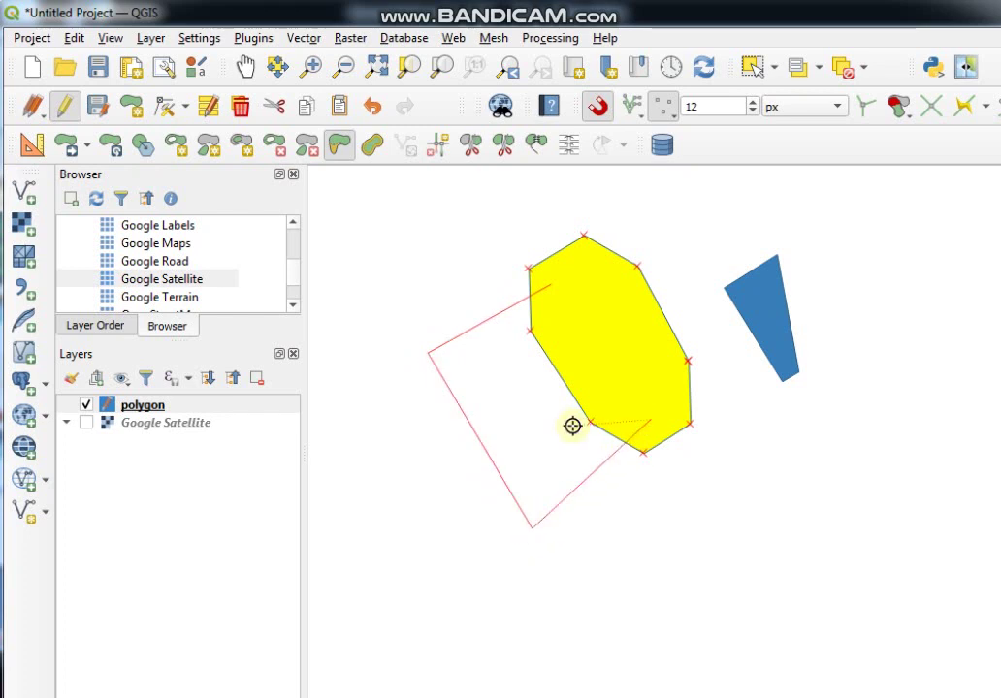
pyautogui.rightClick(642, 397)
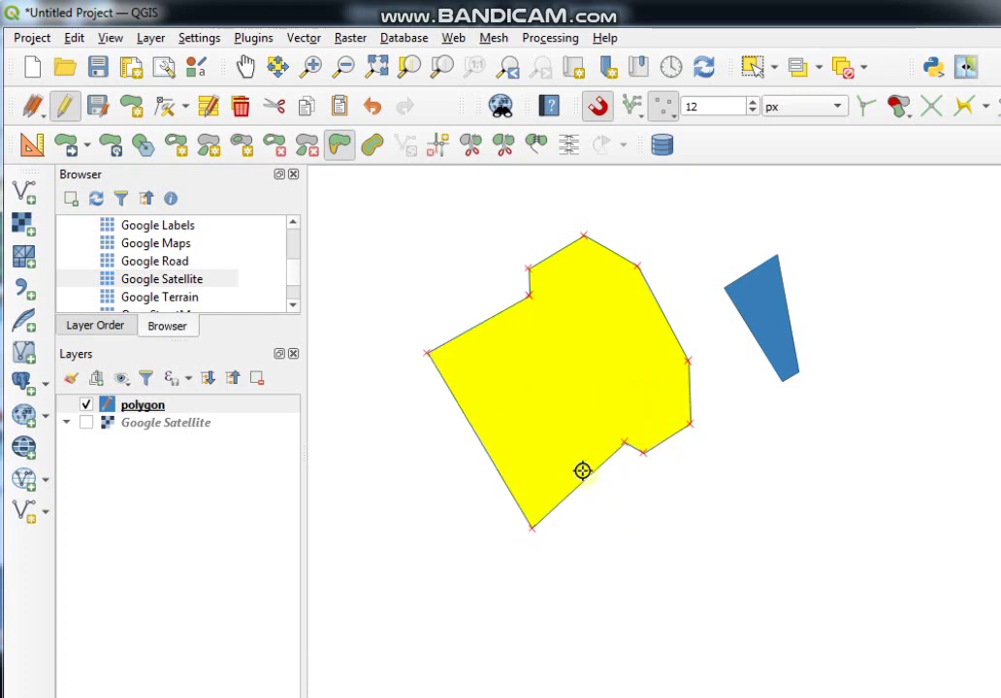
# - Reshape the polygon's lower end with a line that starts and ends inside it, extending it down and to the right
pyautogui.click(529, 478)
pyautogui.click(613, 631)
pyautogui.click(770, 514)
pyautogui.click(666, 361)
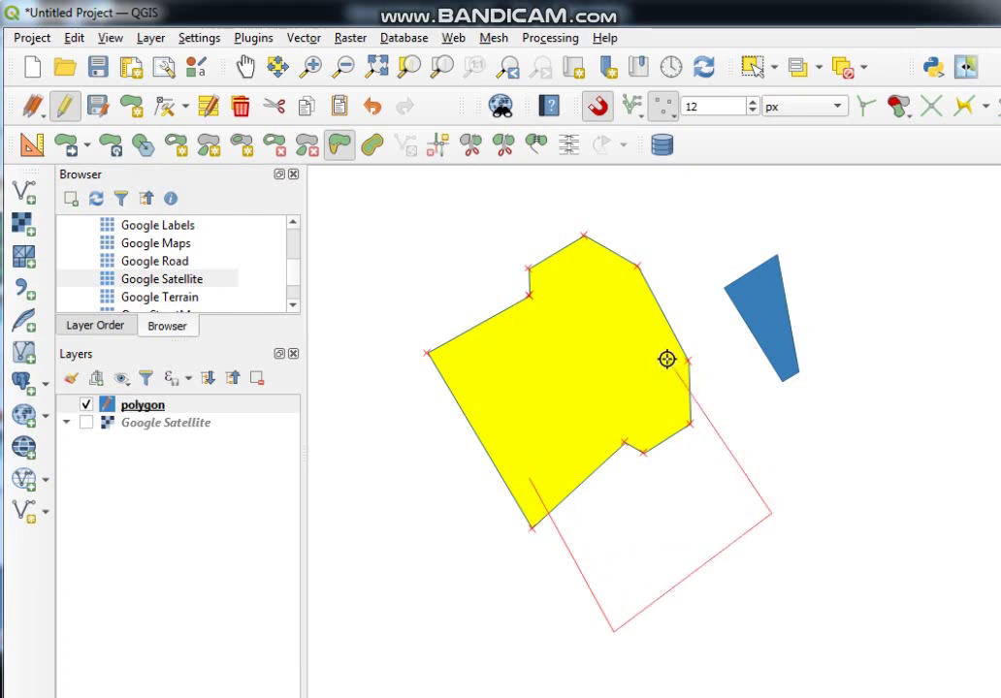
pyautogui.rightClick(597, 391)
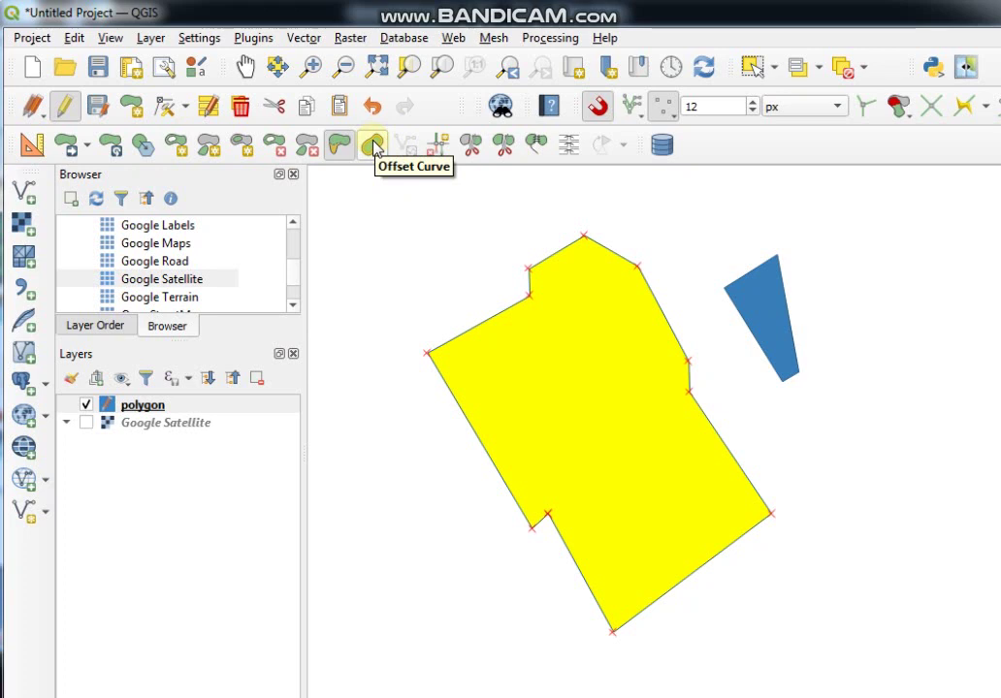
# - Offset the reshaped polygon's outline inward with the Offset Curve tool
pyautogui.click(374, 146)
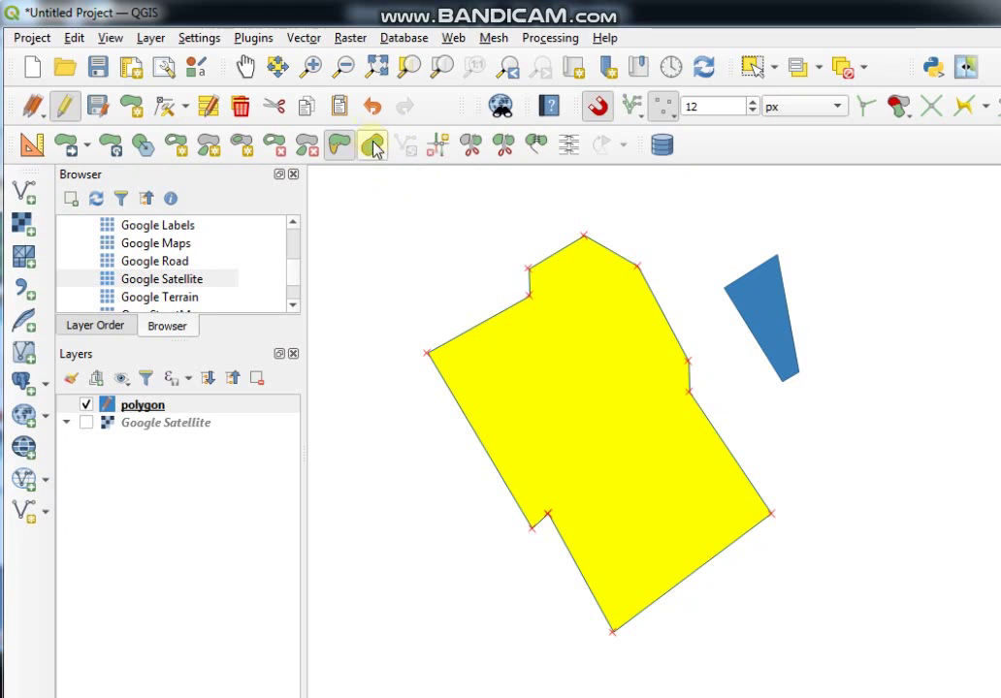
pyautogui.click(502, 314)
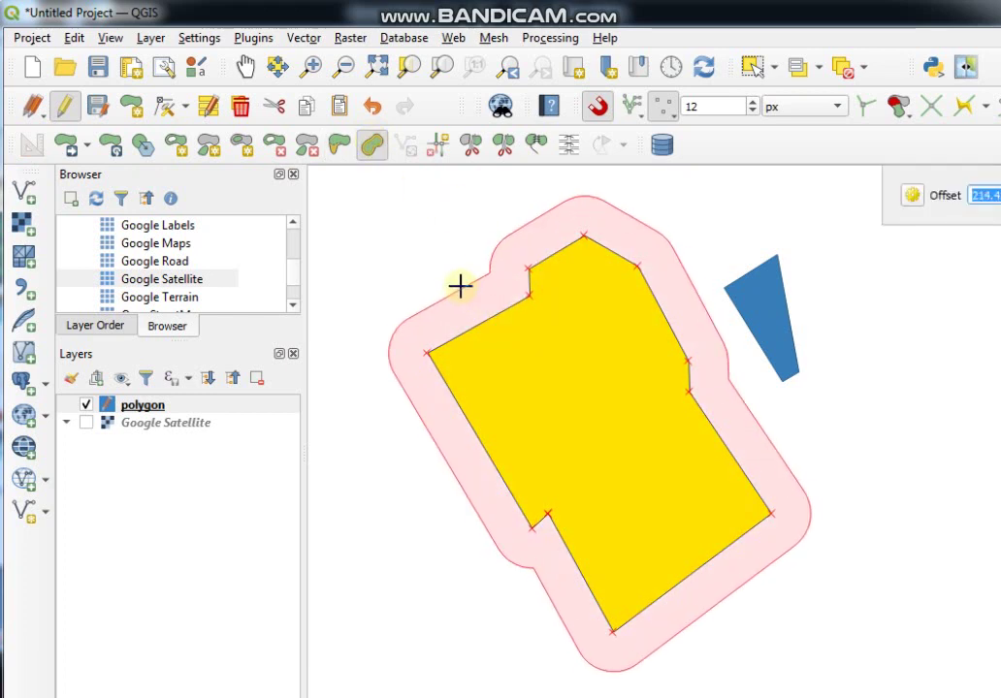
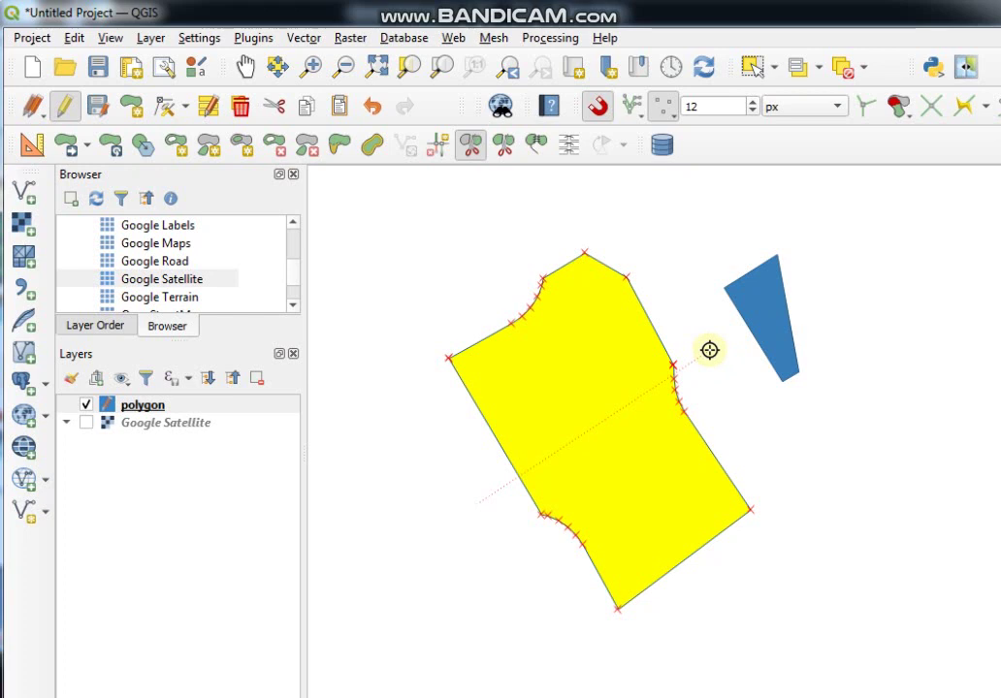
# - Split the offset polygon in two with a diagonal line across its middle using Split Features, and select each half separately
pyautogui.click(709, 350)
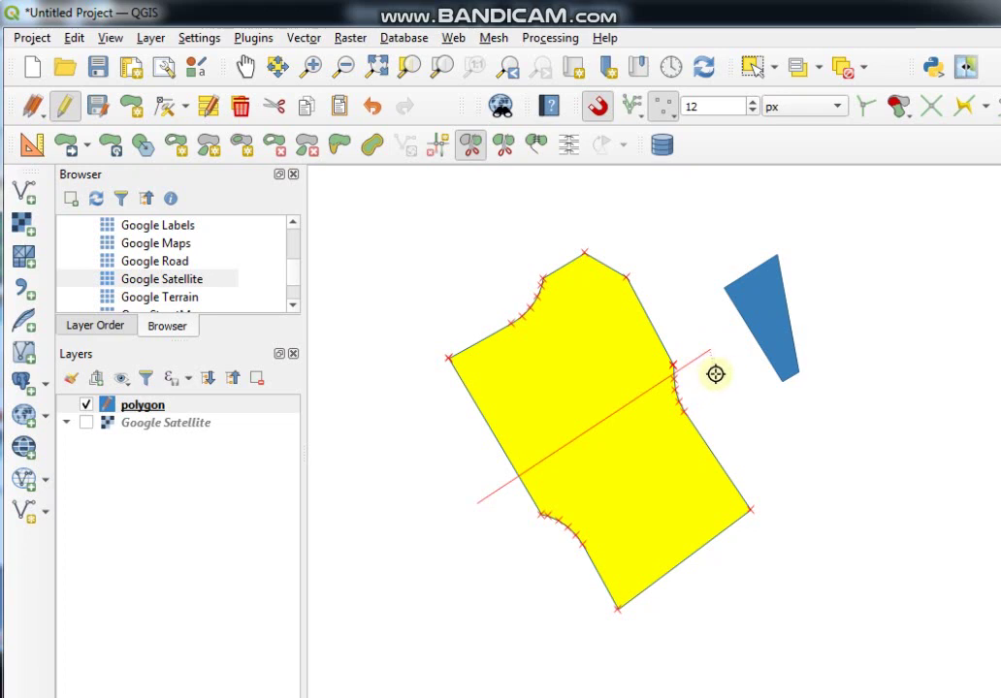
pyautogui.rightClick(714, 373)
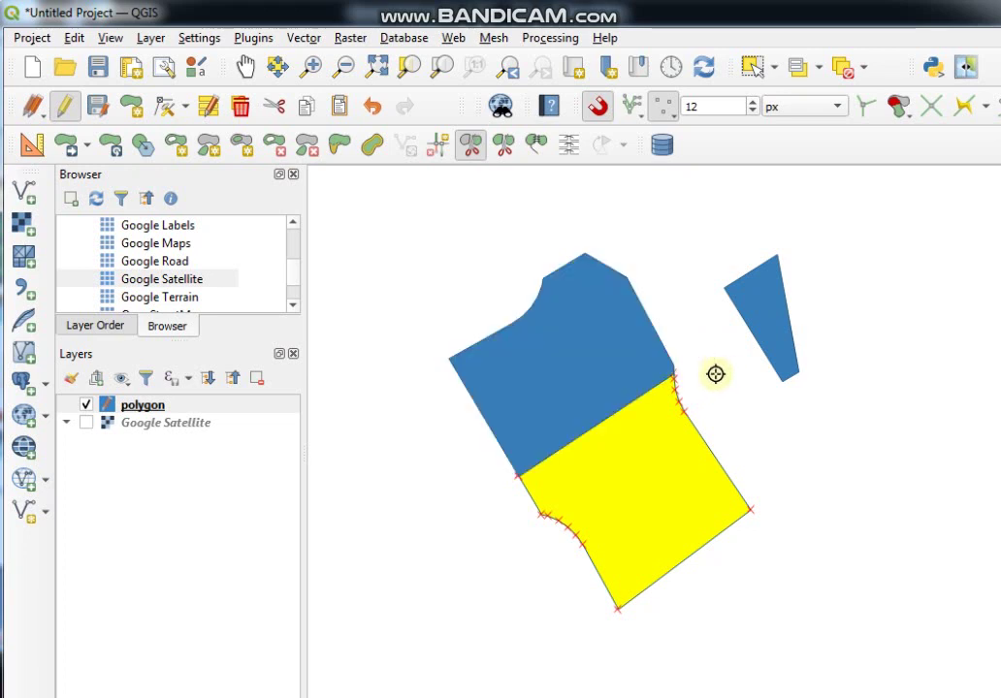
pyautogui.click(751, 68)
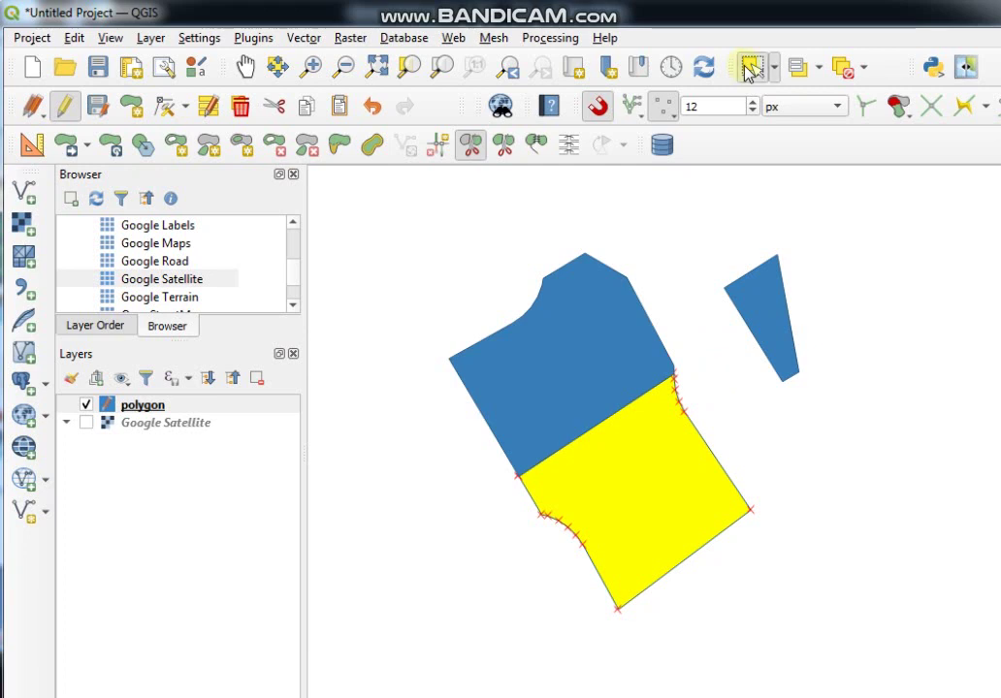
pyautogui.click(571, 384)
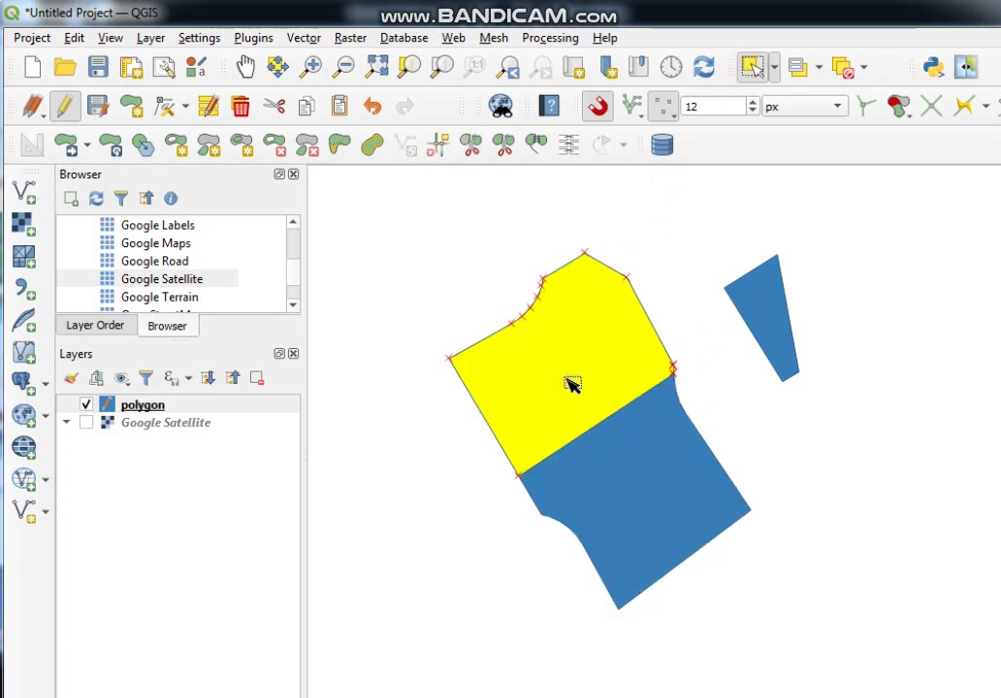
pyautogui.click(639, 520)
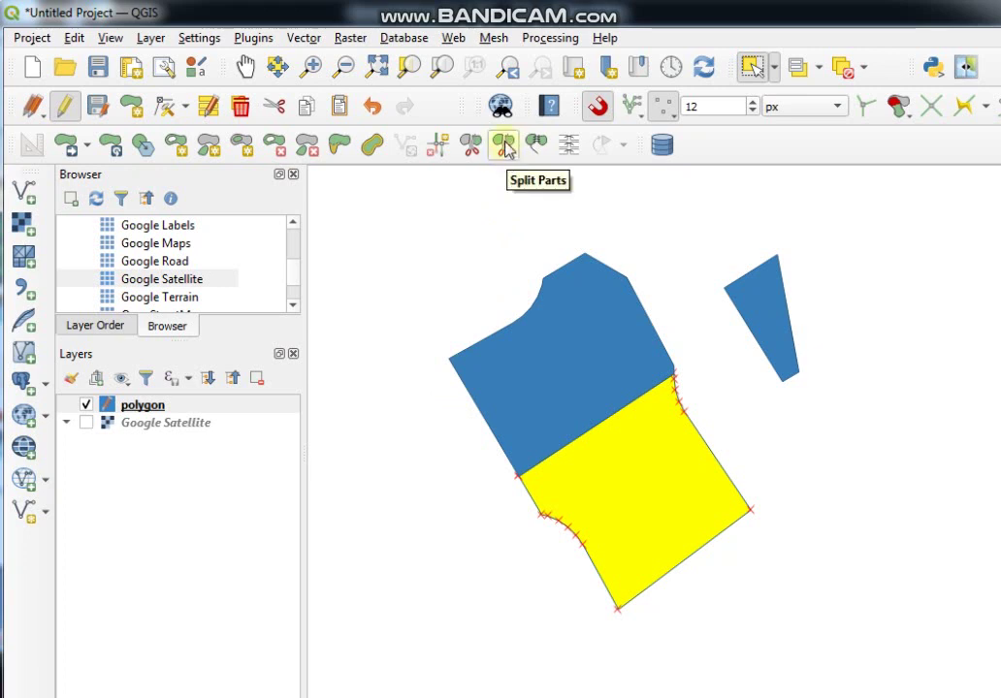
# - Select the upper half and divide it lengthwise into two parts with the Split Parts tool
pyautogui.click(648, 389)
pyautogui.click(565, 373)
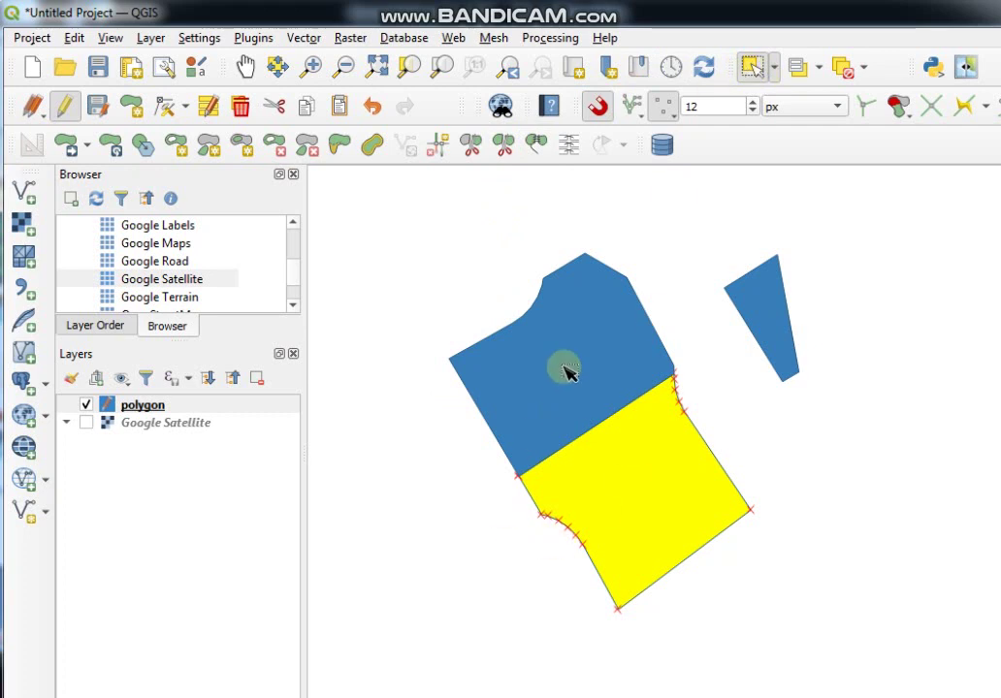
pyautogui.click(505, 152)
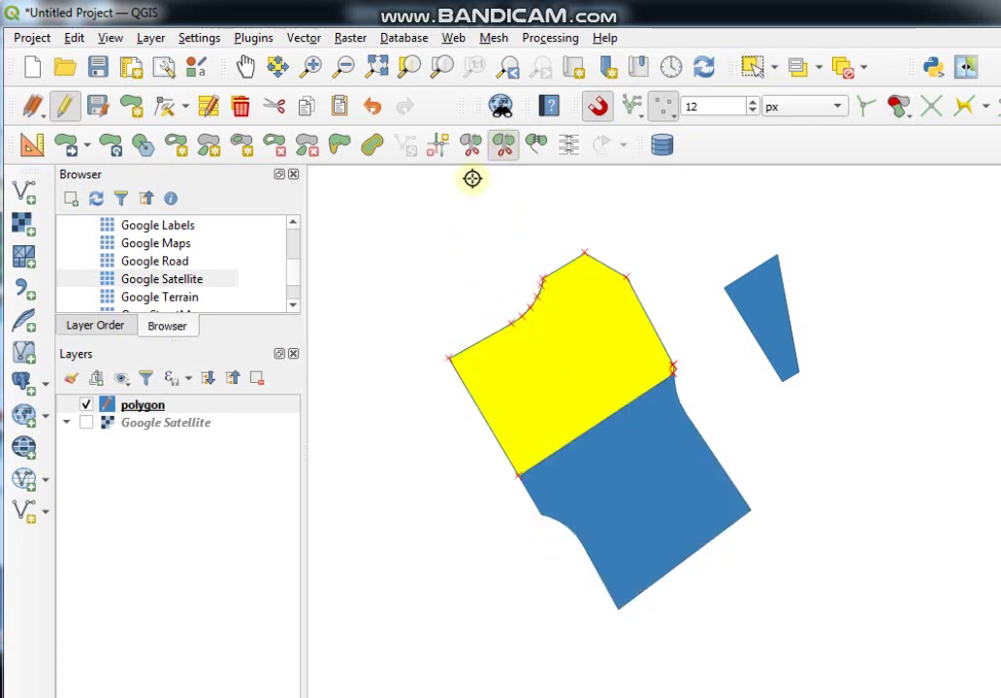
pyautogui.click(501, 280)
pyautogui.click(608, 453)
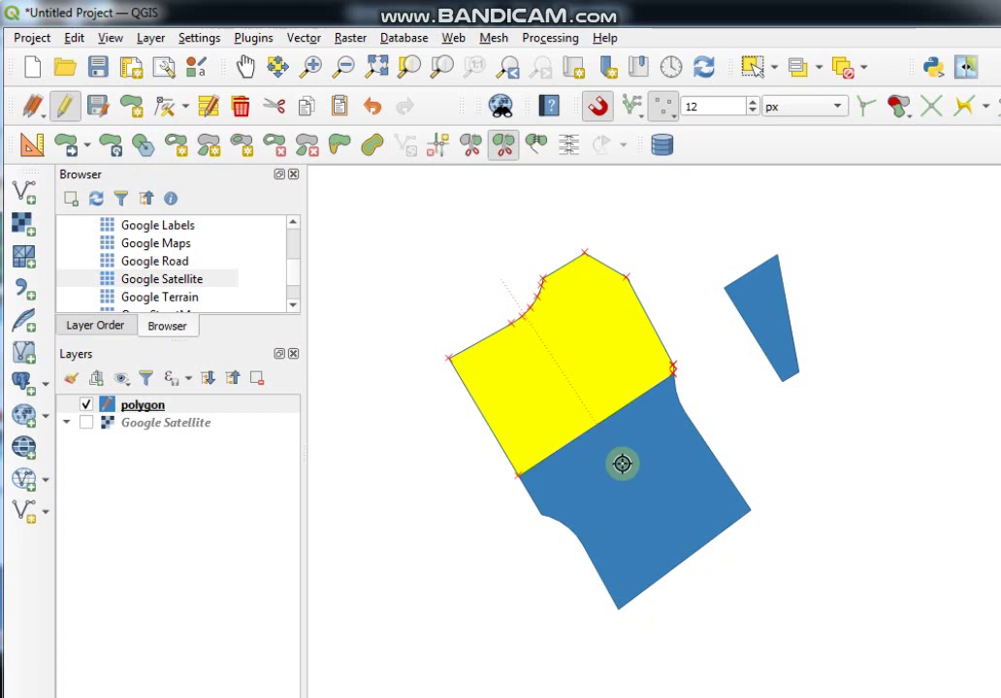
pyautogui.click(607, 465)
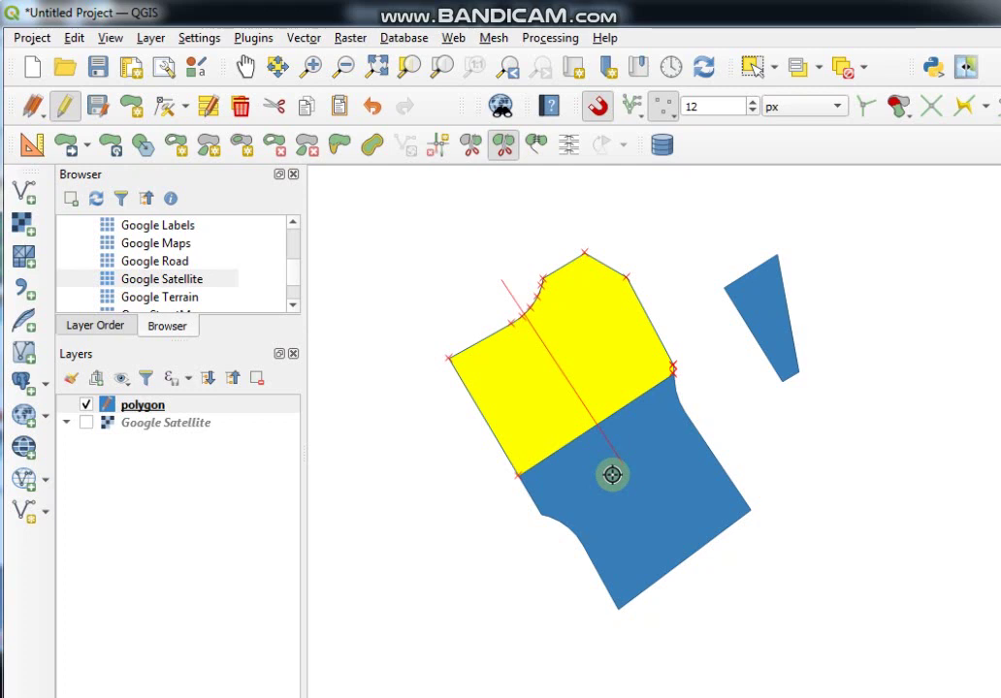
pyautogui.rightClick(612, 475)
pyautogui.click(752, 68)
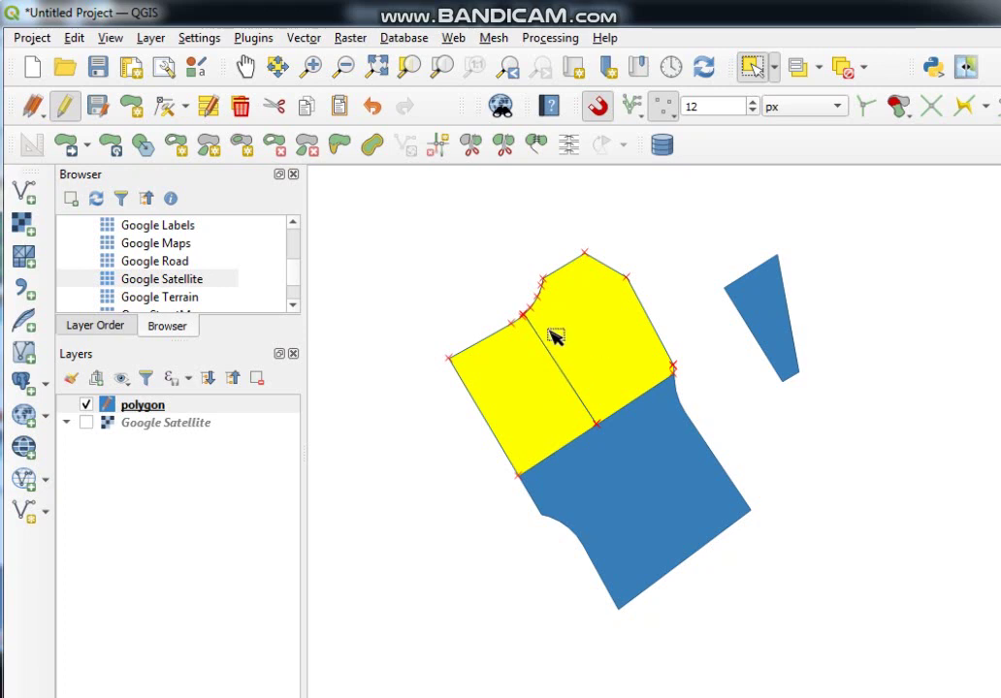
# - Select all pieces of the large polygon and merge them into one feature with Merge Selected Features, taking the attributes from feature -32
pyautogui.click(538, 154)
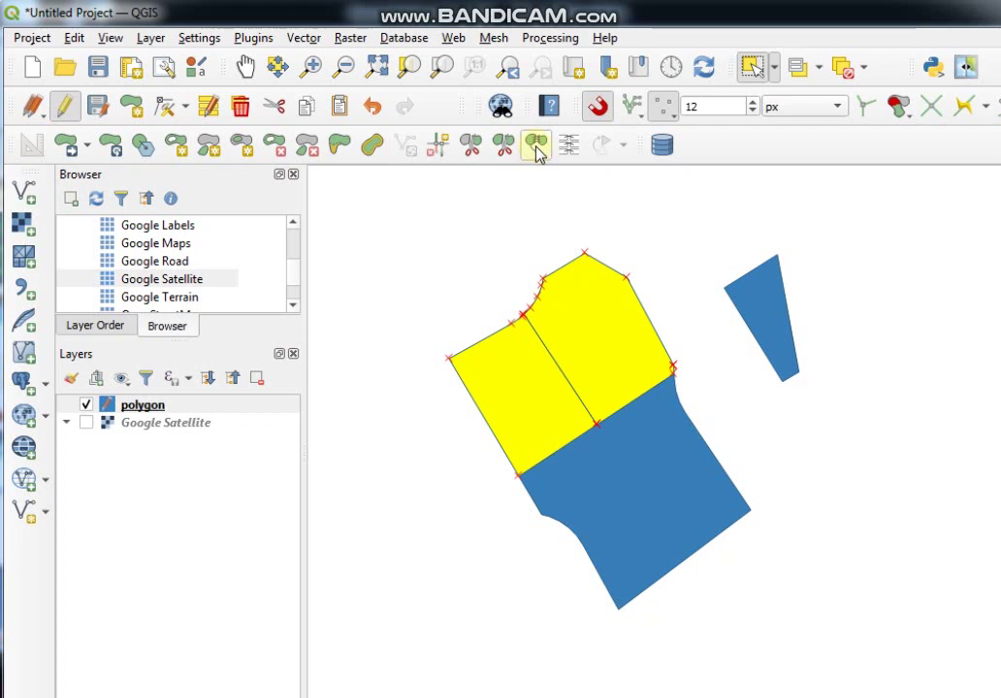
pyautogui.click(536, 147)
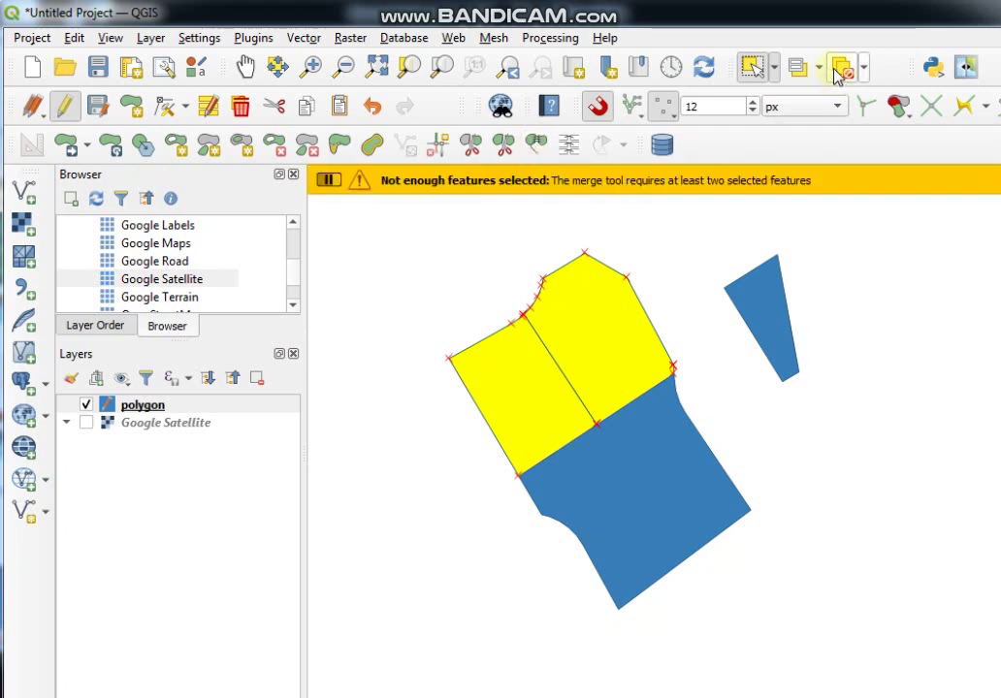
pyautogui.click(755, 72)
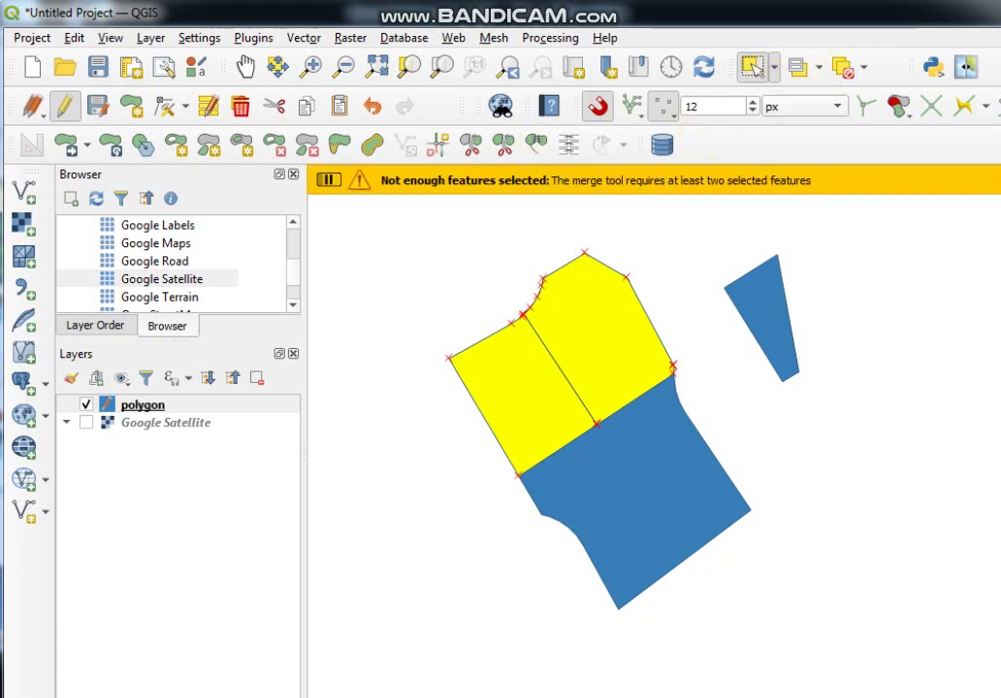
pyautogui.moveTo(417, 247); pyautogui.dragTo(717, 587)
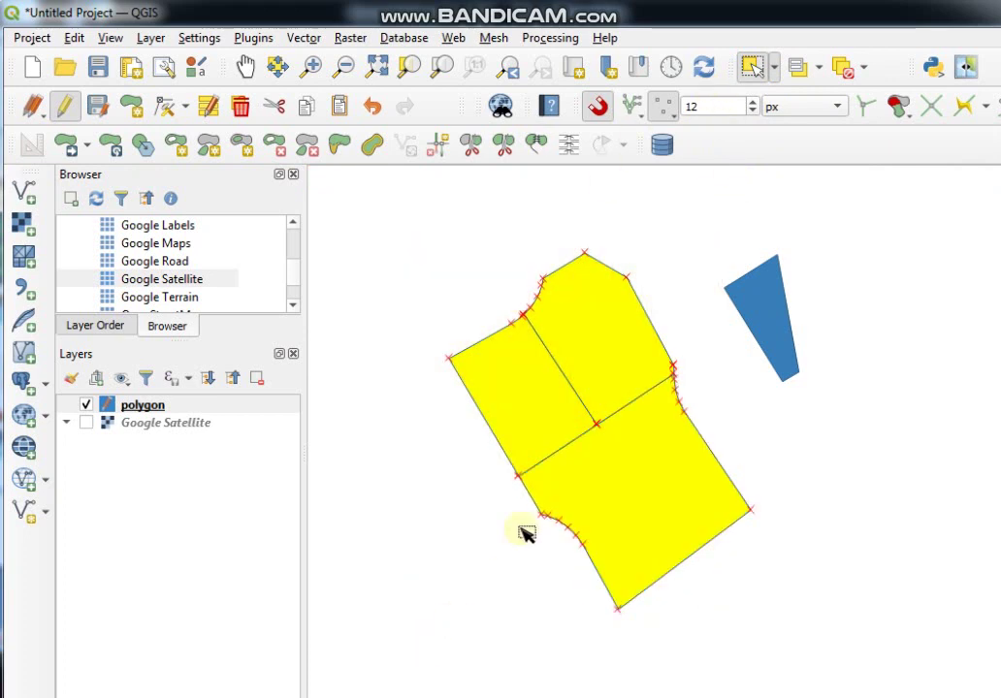
pyautogui.click(534, 145)
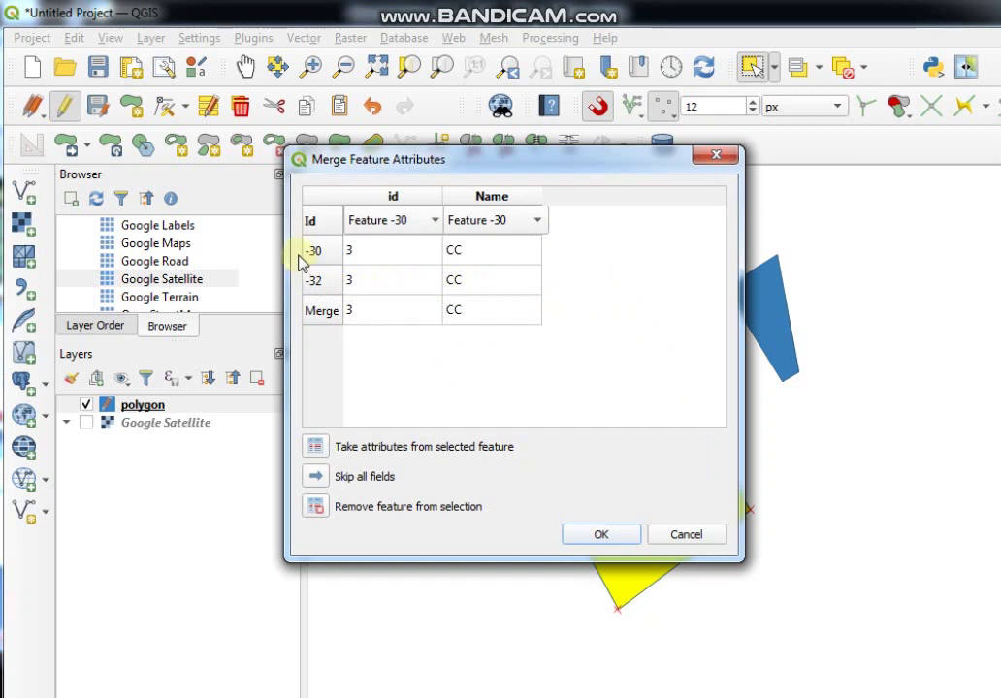
pyautogui.click(312, 281)
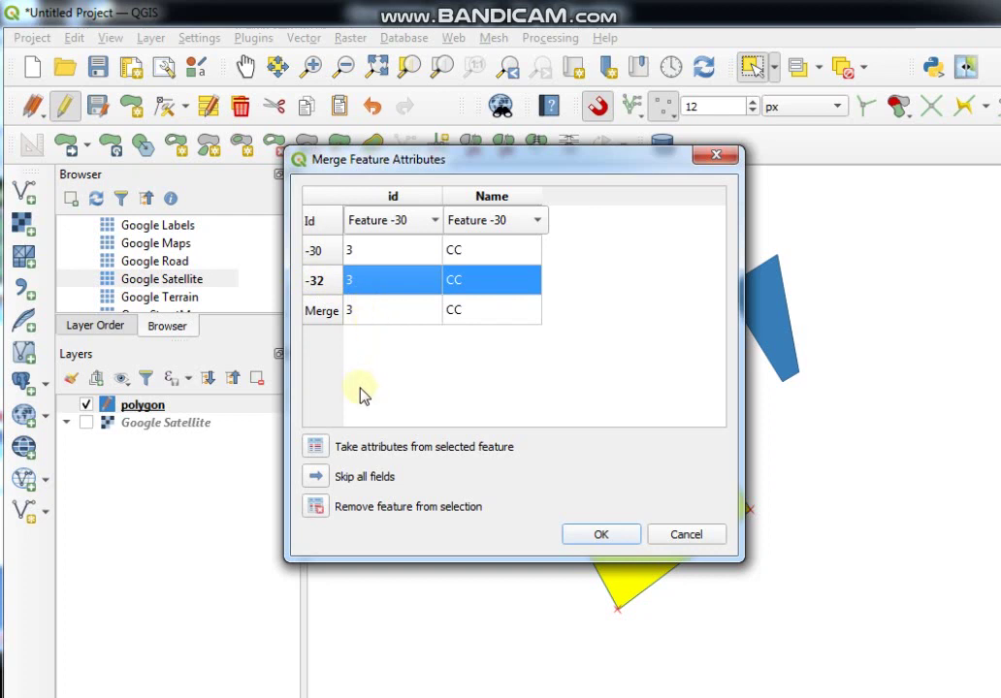
pyautogui.click(317, 450)
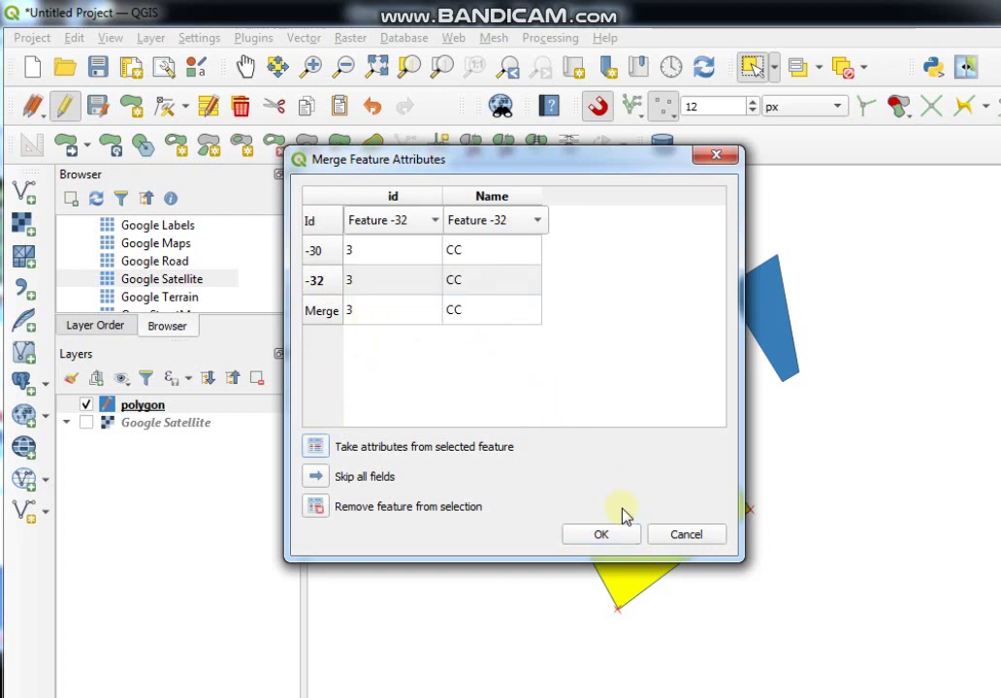
pyautogui.click(602, 535)
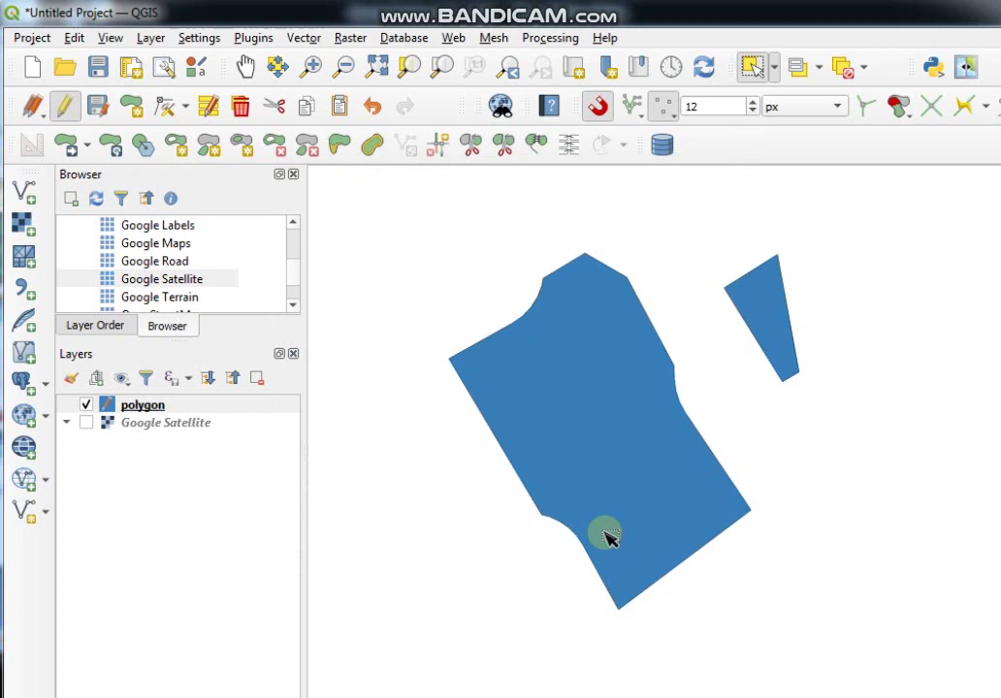
# - Check the merged polygon as a single feature by selecting it on the map and clearing the selection repeatedly
pyautogui.click(632, 395)
pyautogui.click(760, 381)
pyautogui.click(675, 413)
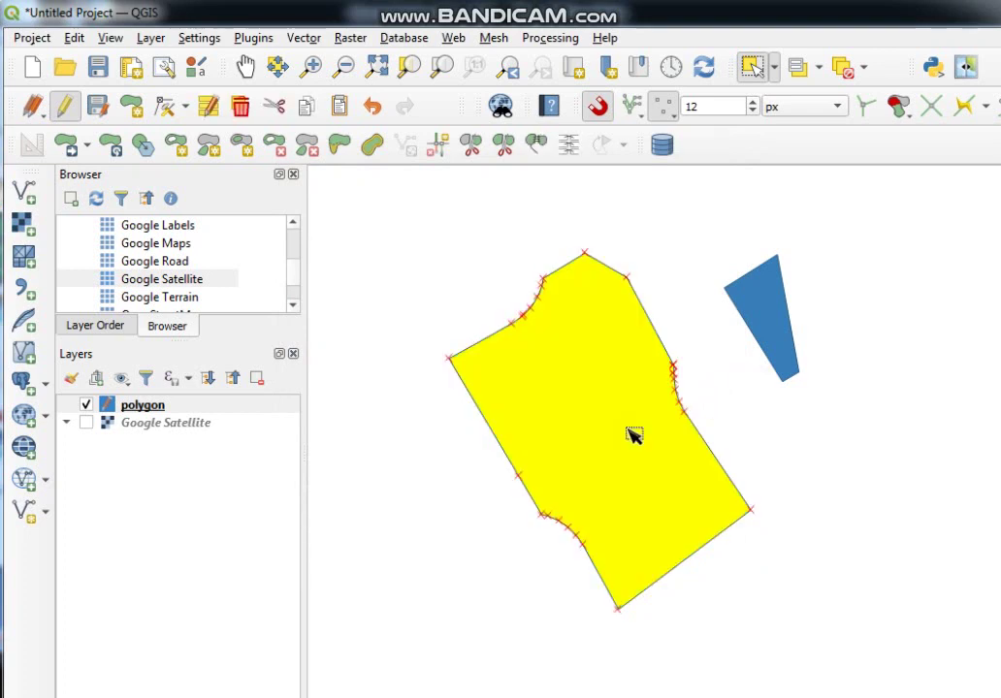
pyautogui.click(781, 396)
pyautogui.click(647, 420)
pyautogui.click(757, 387)
pyautogui.click(606, 254)
pyautogui.click(662, 242)
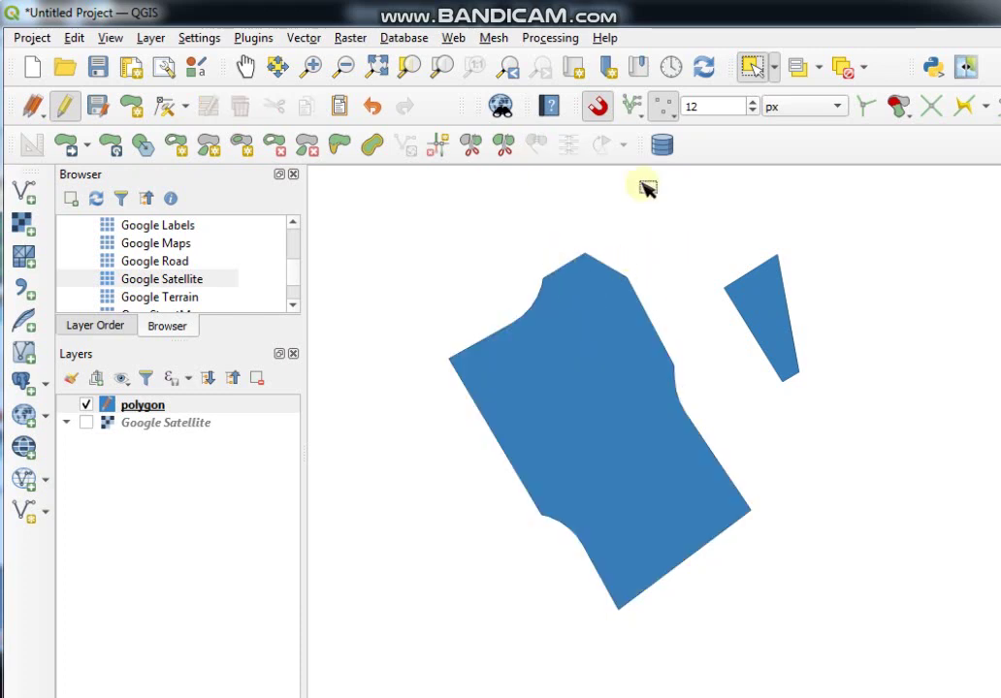
# - Select both polygons and merge their attributes with Merge Attributes of Selected Features, taking id 2 and Name BB from feature -31
pyautogui.moveTo(596, 216); pyautogui.dragTo(820, 522)
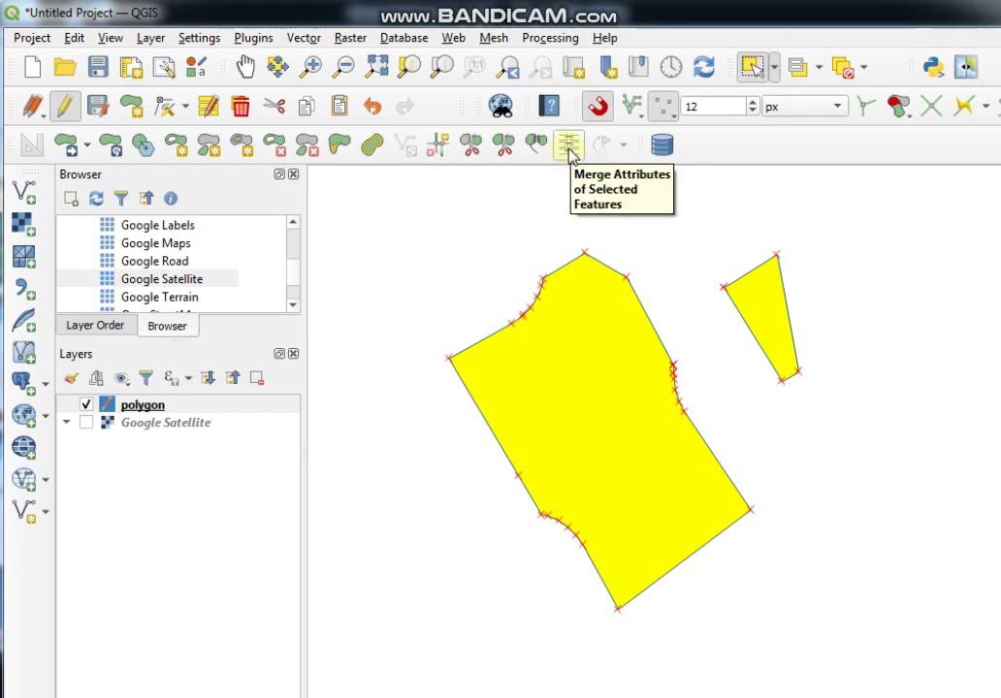
pyautogui.click(568, 147)
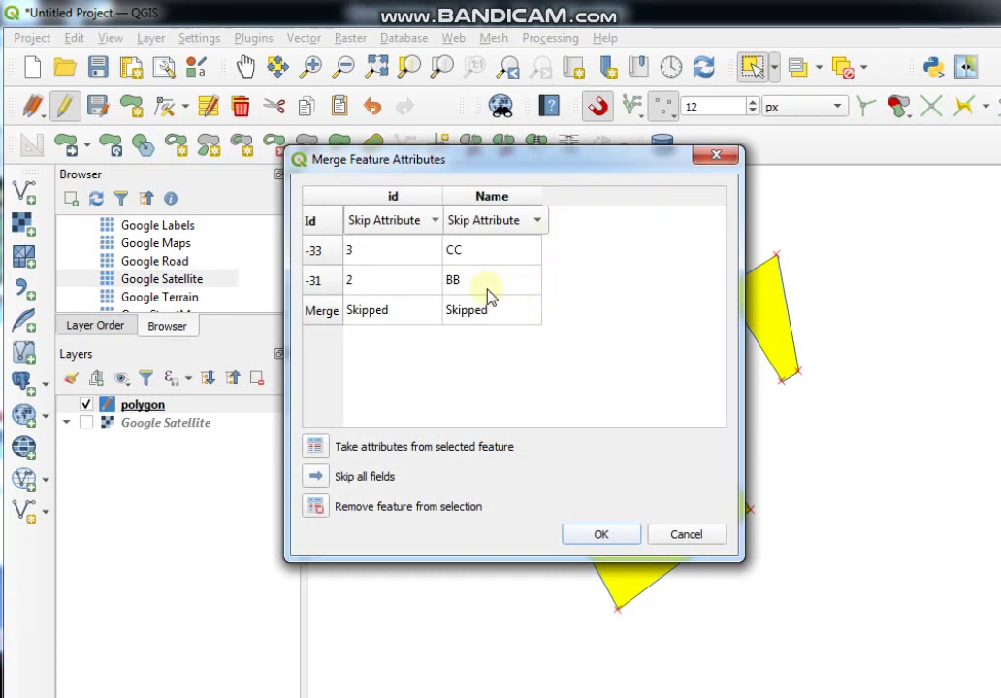
pyautogui.click(310, 255)
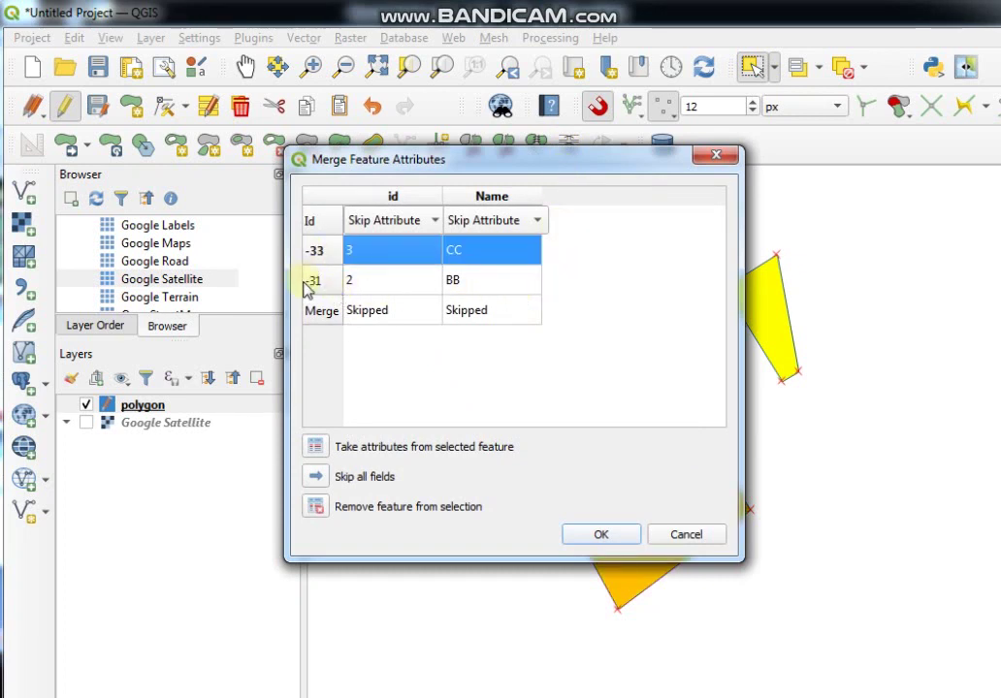
pyautogui.click(312, 281)
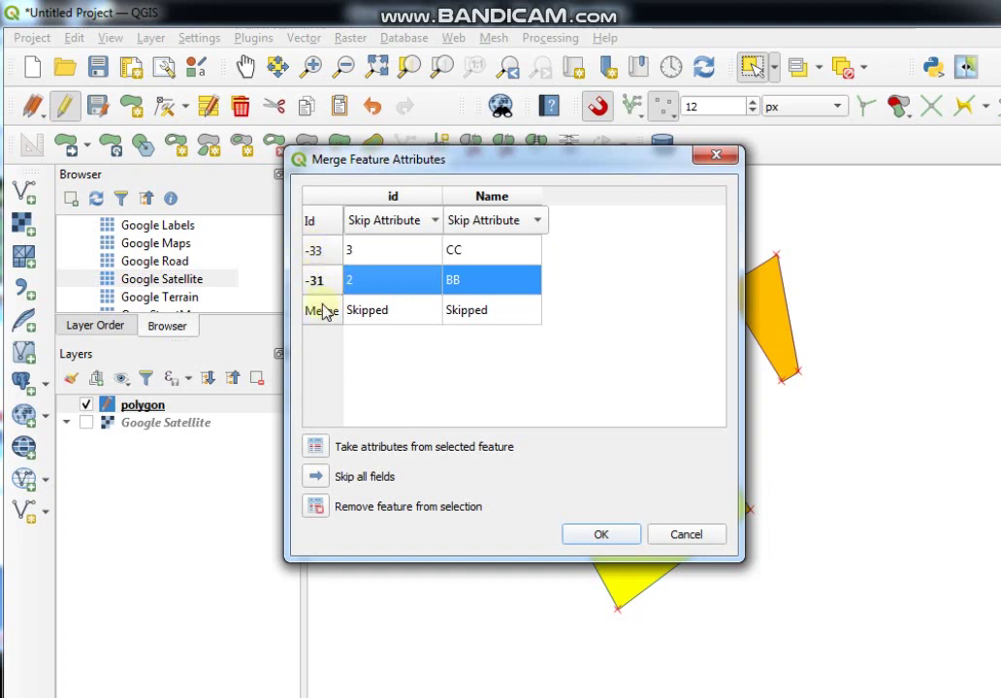
pyautogui.click(316, 450)
pyautogui.click(602, 535)
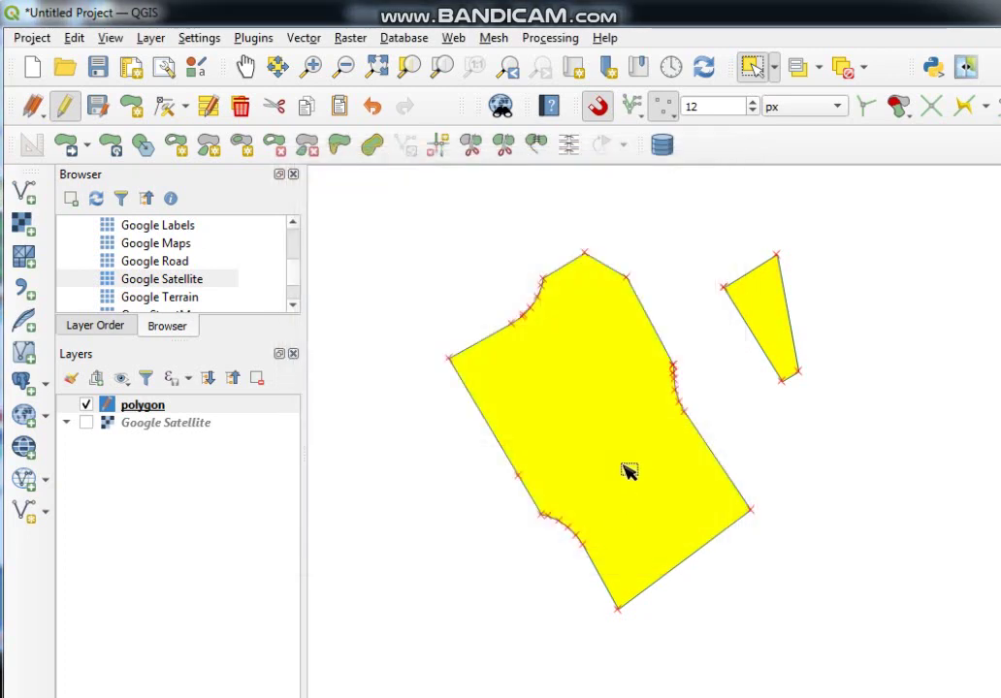
# - Select the large polygon and the small polygon in turn to check that they are still separate features
pyautogui.click(628, 471)
pyautogui.click(782, 305)
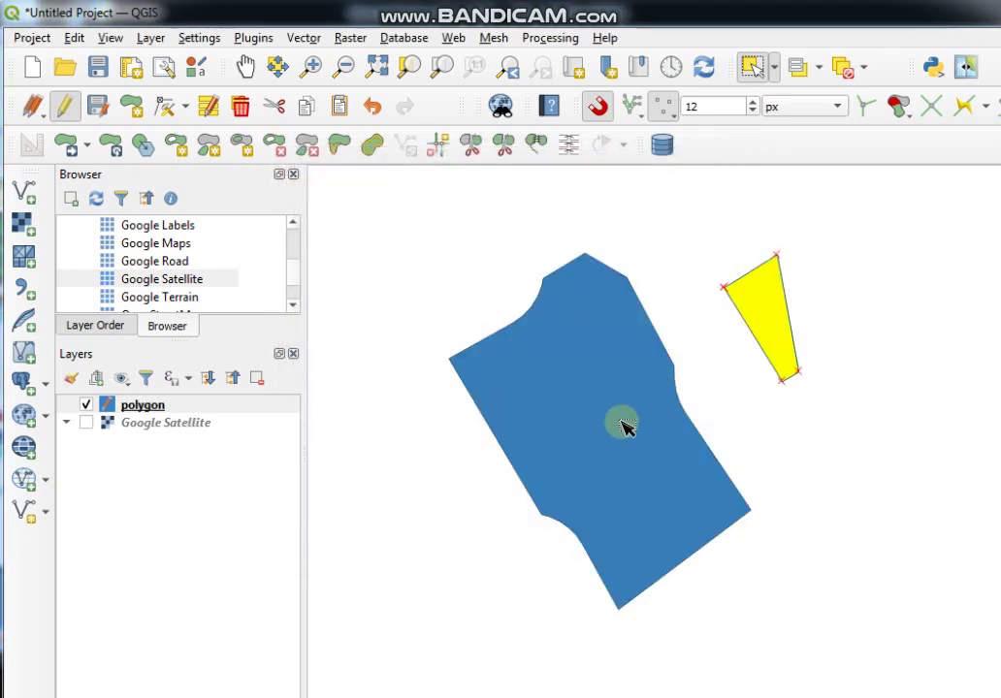
pyautogui.click(625, 428)
# - Open the polygon layer's attribute table and select each row in turn to compare the id and Name values
pyautogui.click(139, 407)
pyautogui.rightClick(151, 408)
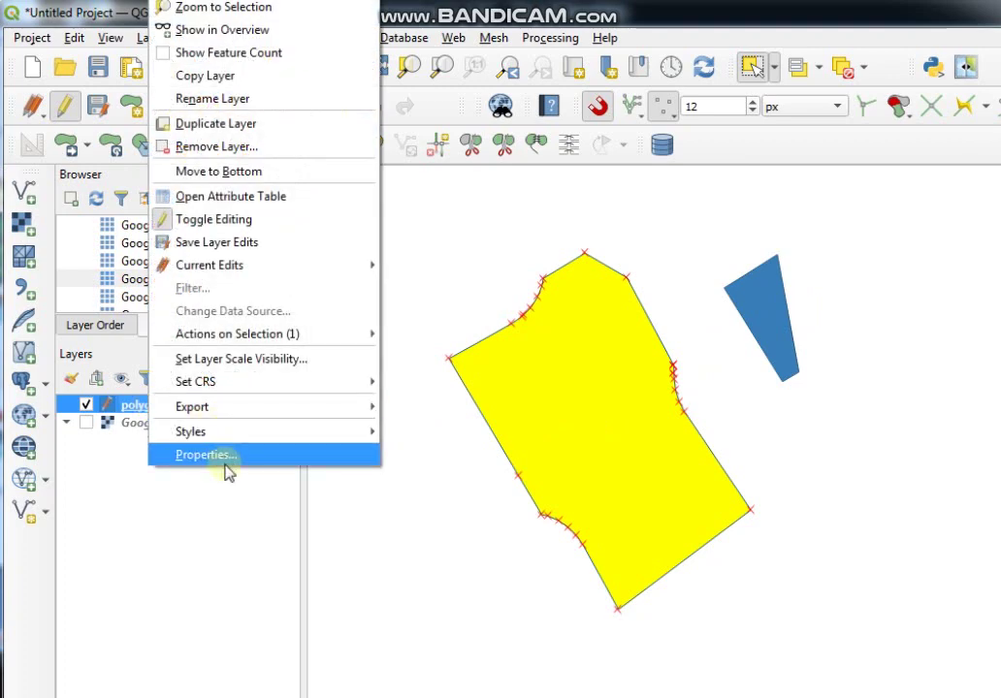
pyautogui.click(250, 196)
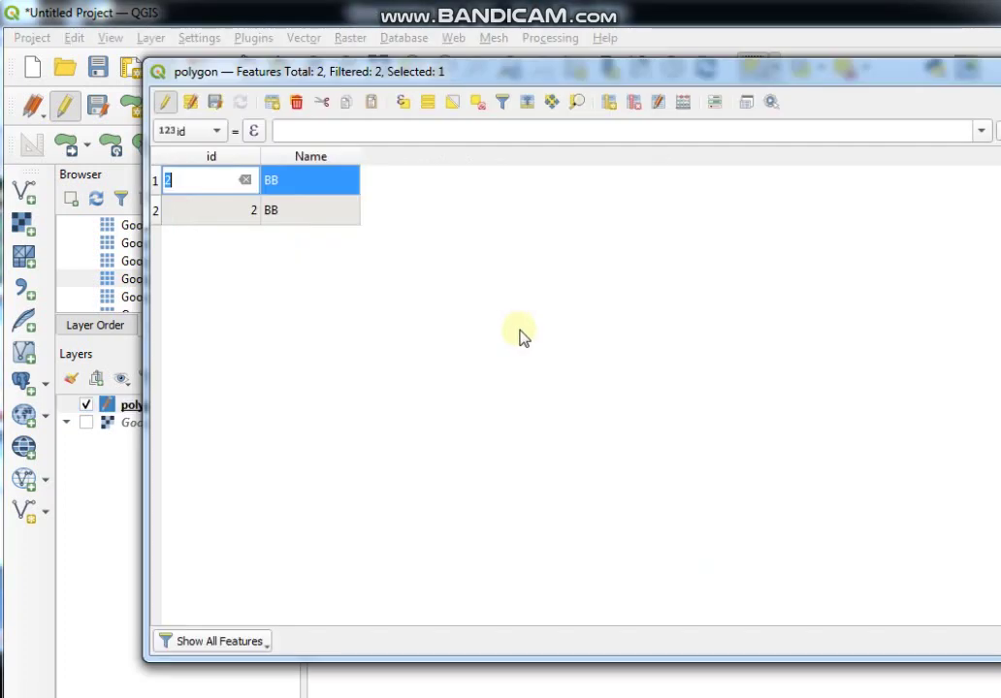
pyautogui.click(156, 183)
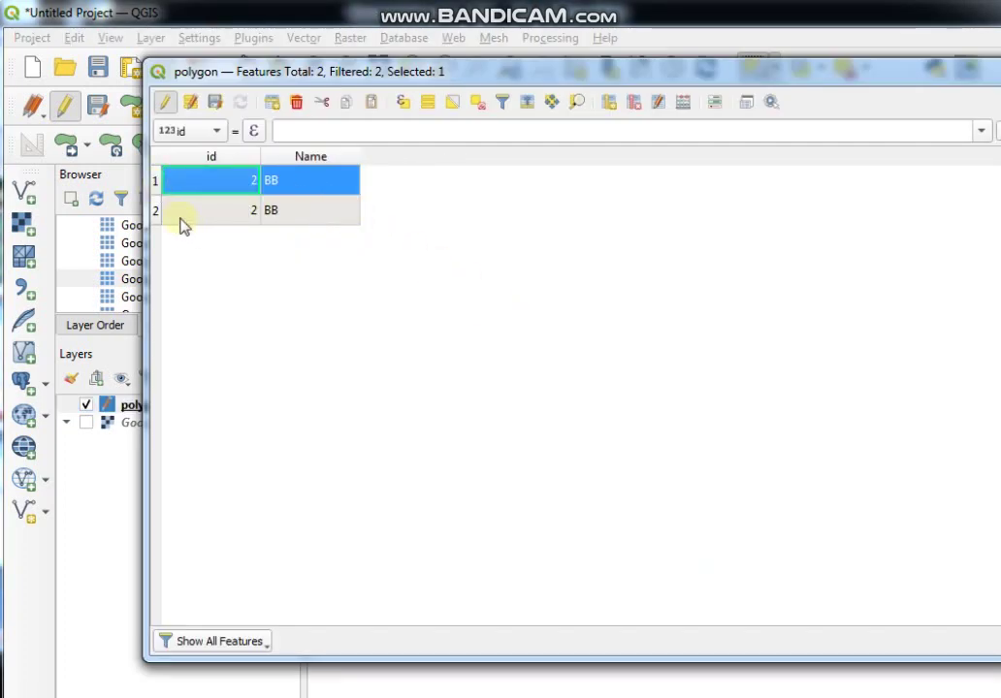
pyautogui.doubleClick(162, 209)
pyautogui.doubleClick(160, 182)
pyautogui.doubleClick(155, 210)
pyautogui.doubleClick(155, 180)
pyautogui.doubleClick(155, 209)
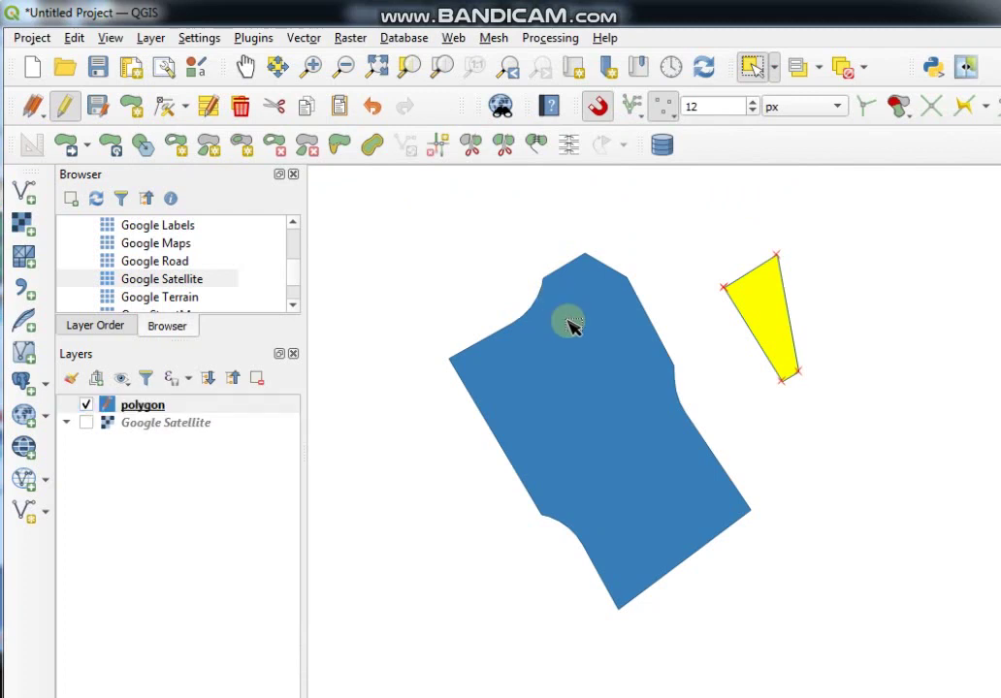
# - Select the large polygon and display the Google Satellite layer beneath the polygon layer, showing the wider surrounding area
pyautogui.click(572, 326)
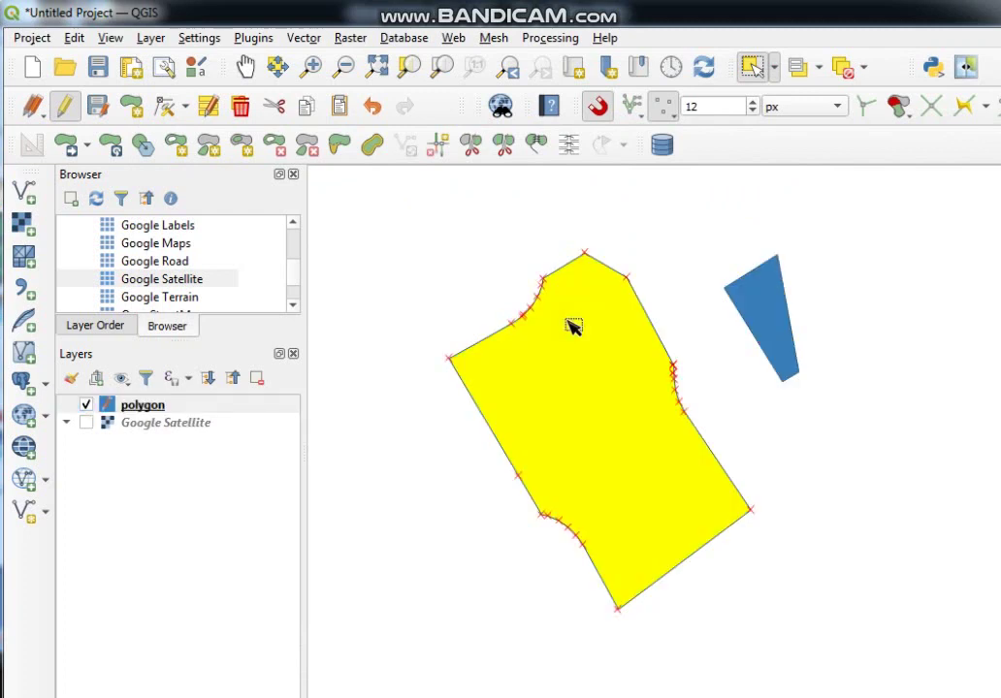
pyautogui.click(599, 251)
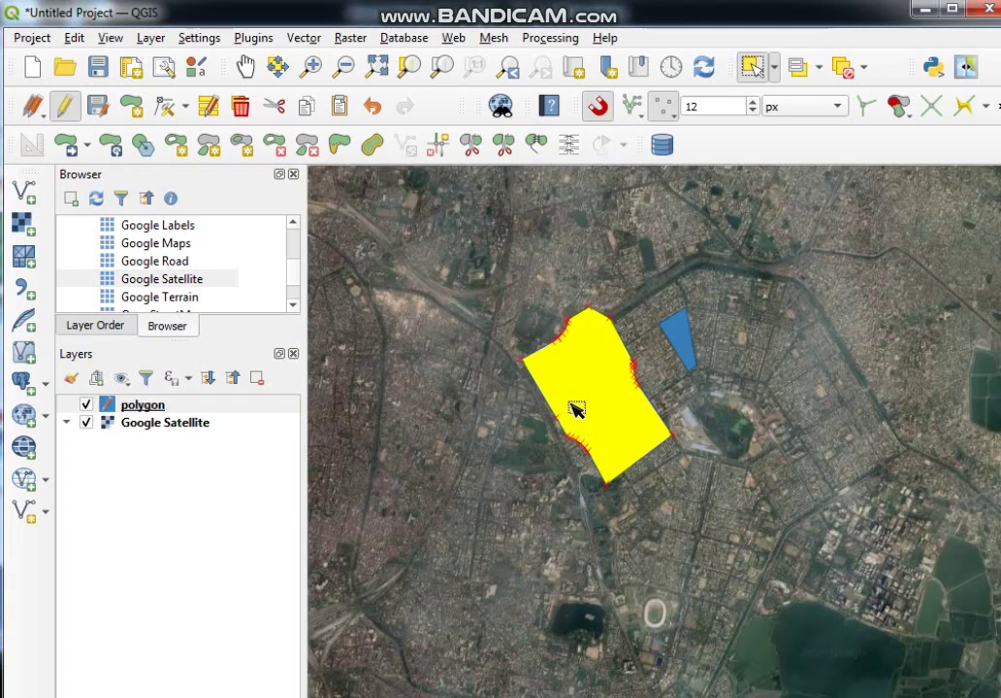
pyautogui.click(551, 435)
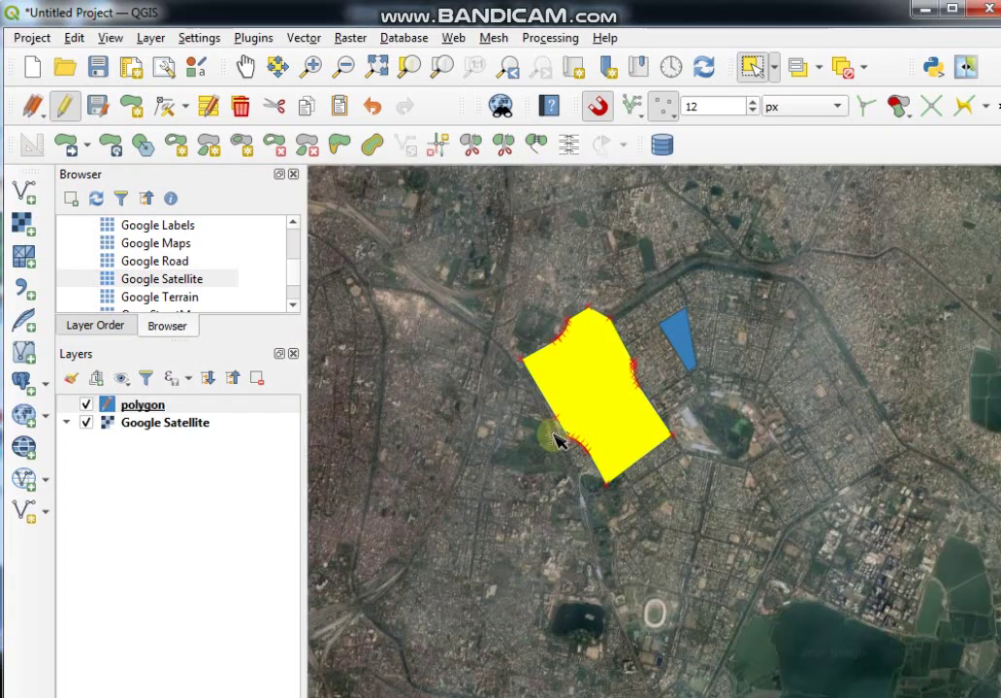
pyautogui.scroll(-1, 592, 454)
pyautogui.moveTo(686, 428); pyautogui.dragTo(703, 293)
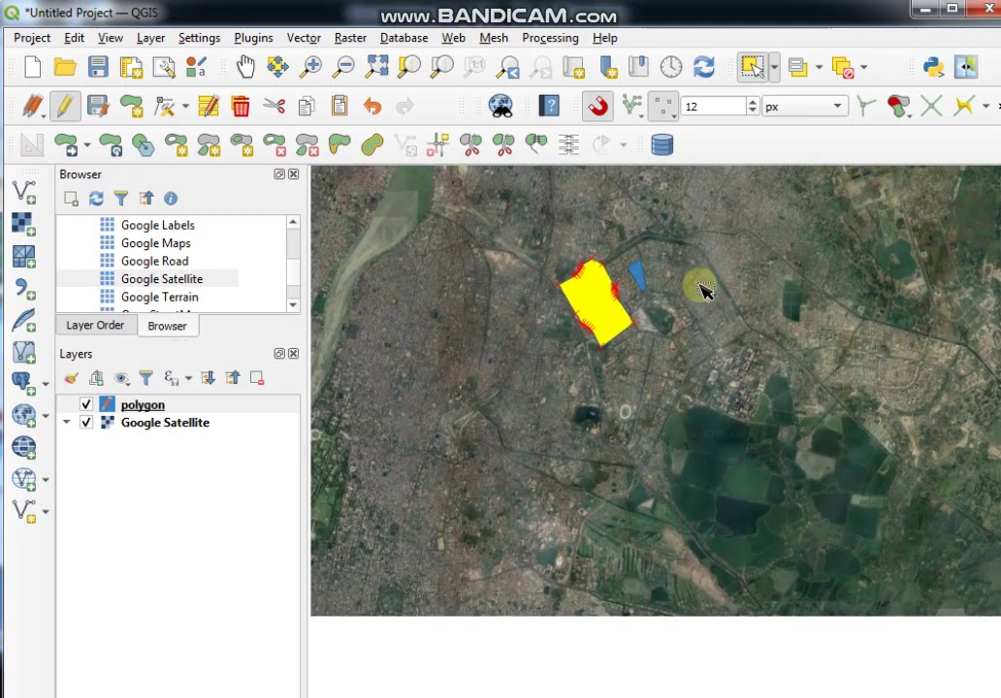
pyautogui.moveTo(664, 458); pyautogui.dragTo(663, 592)
pyautogui.click(651, 515)
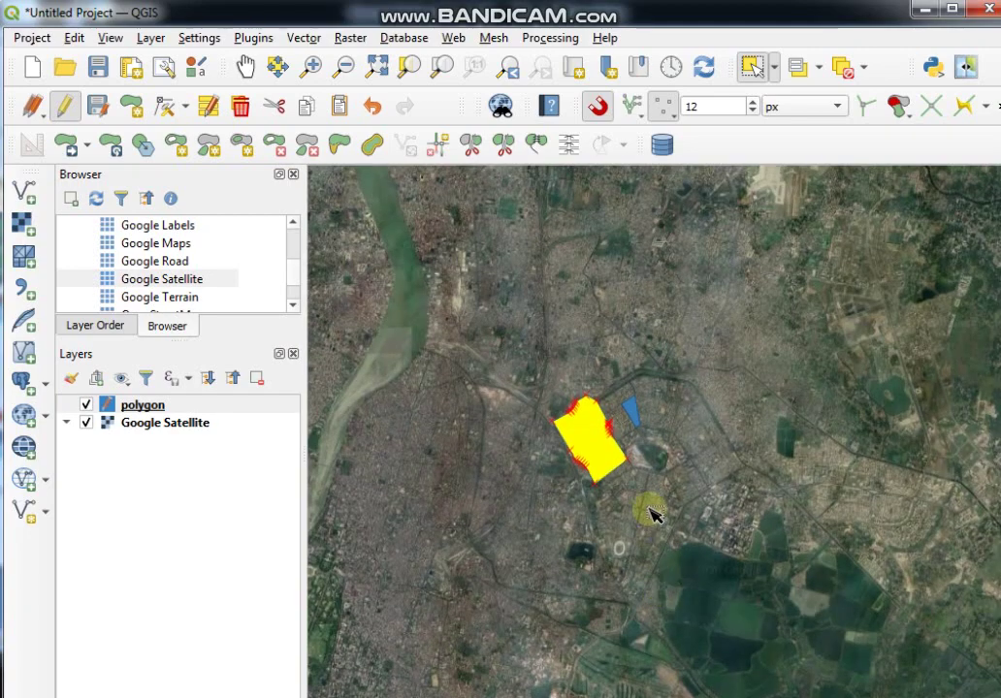